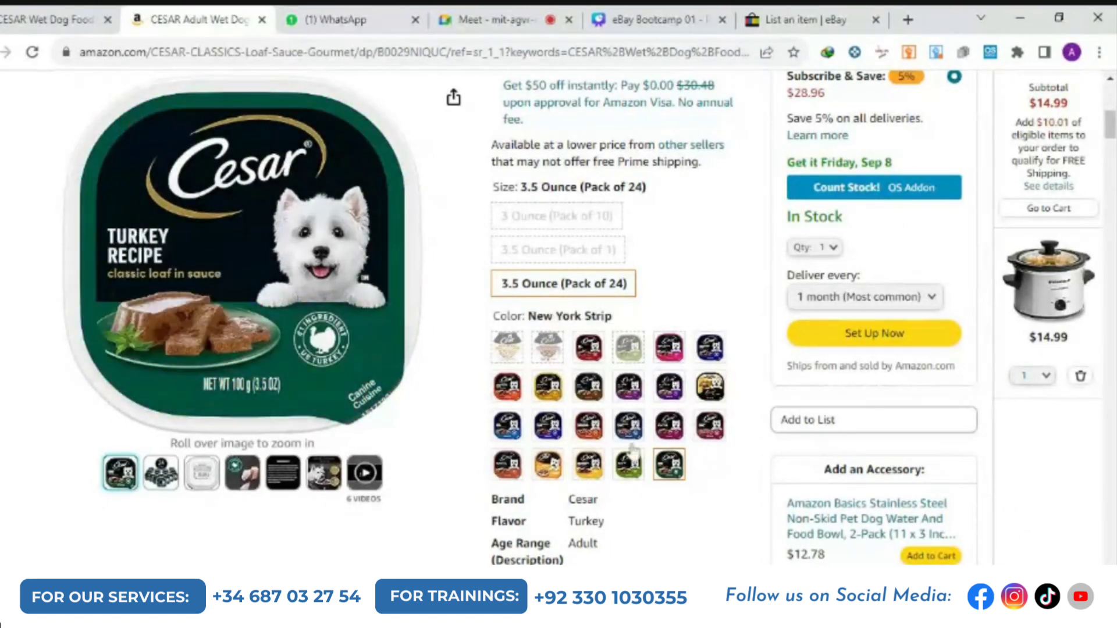
Switch to eBay and start a new listing from the Seller Hub's listings section
scroll(582, 414, up, 10)
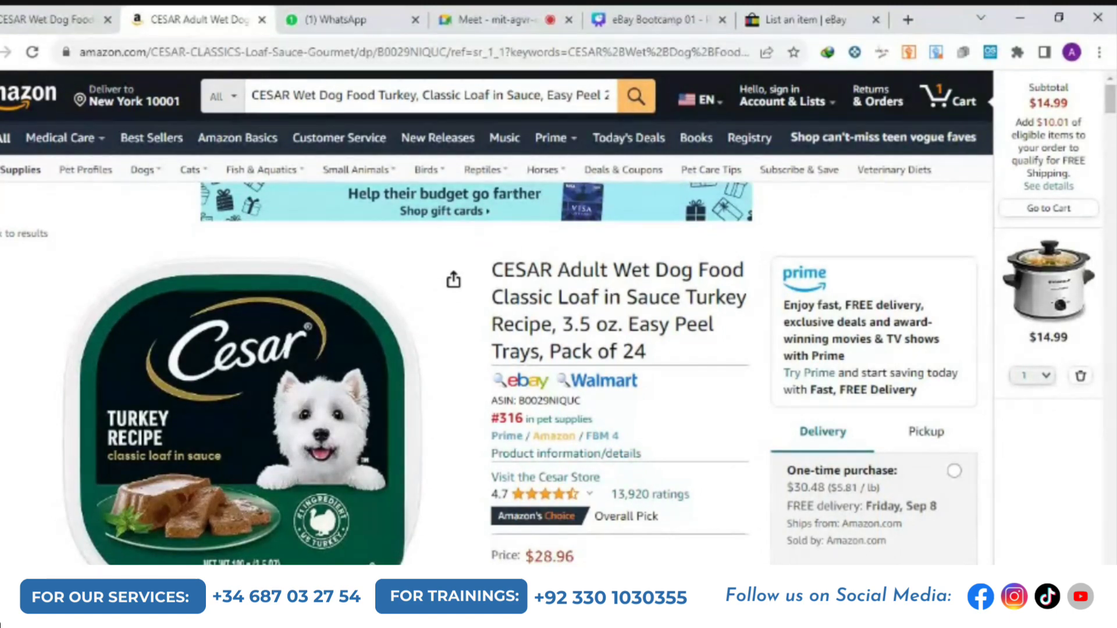
click(773, 20)
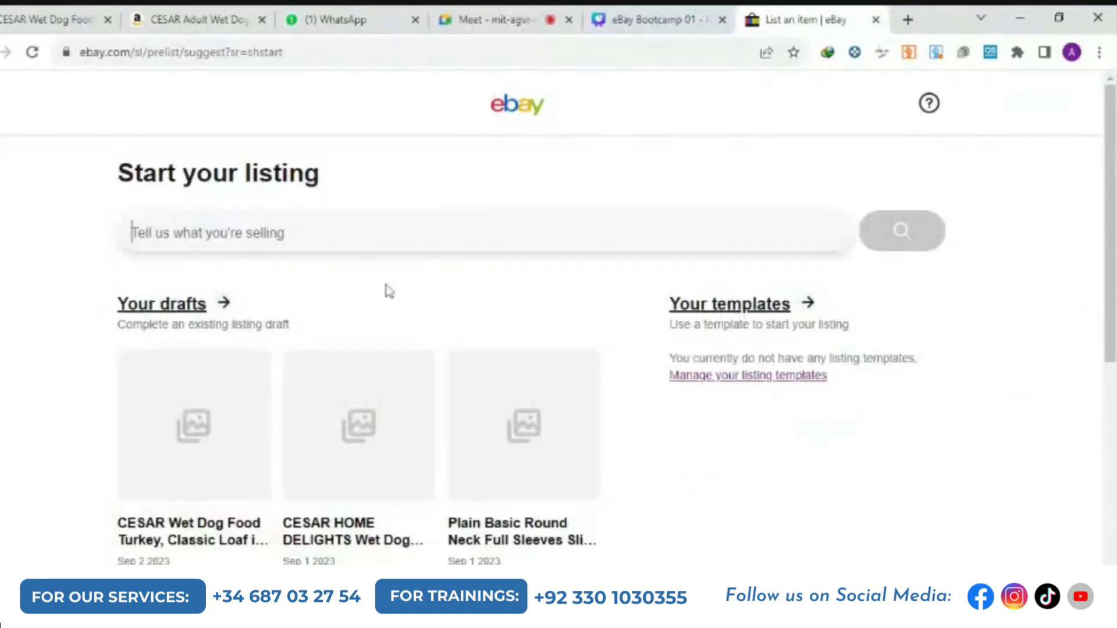
click(7, 52)
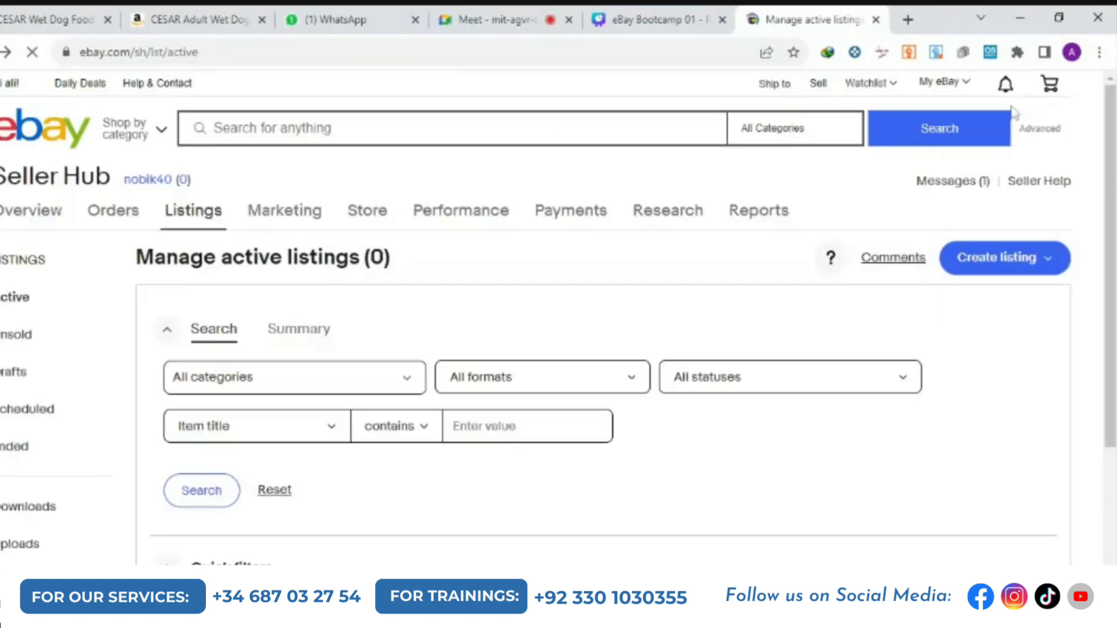
mouse_move(970, 87)
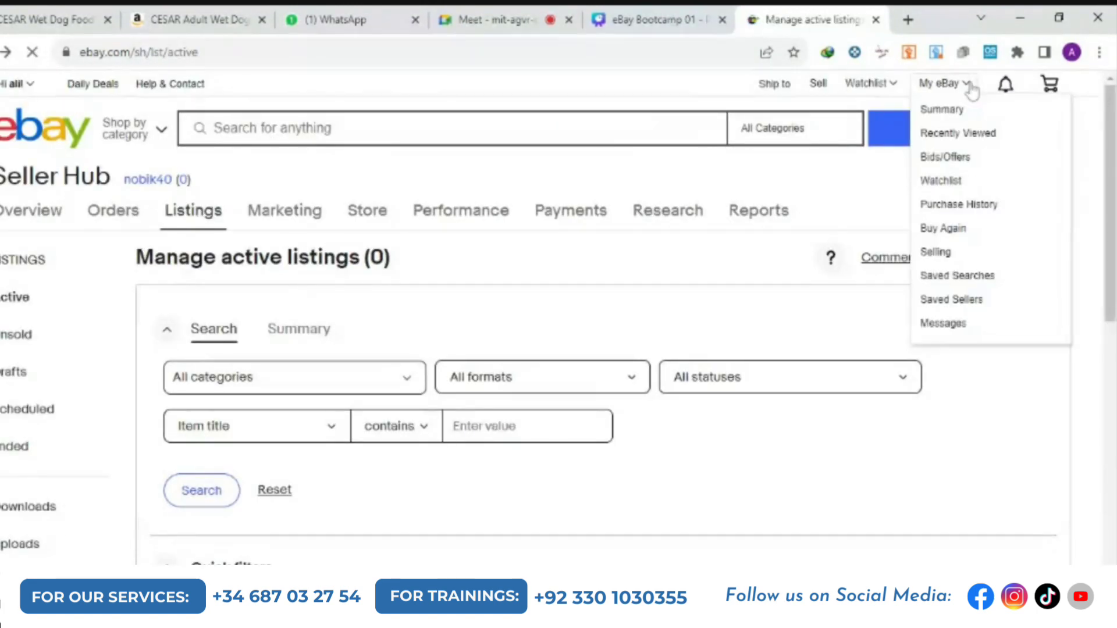
click(967, 261)
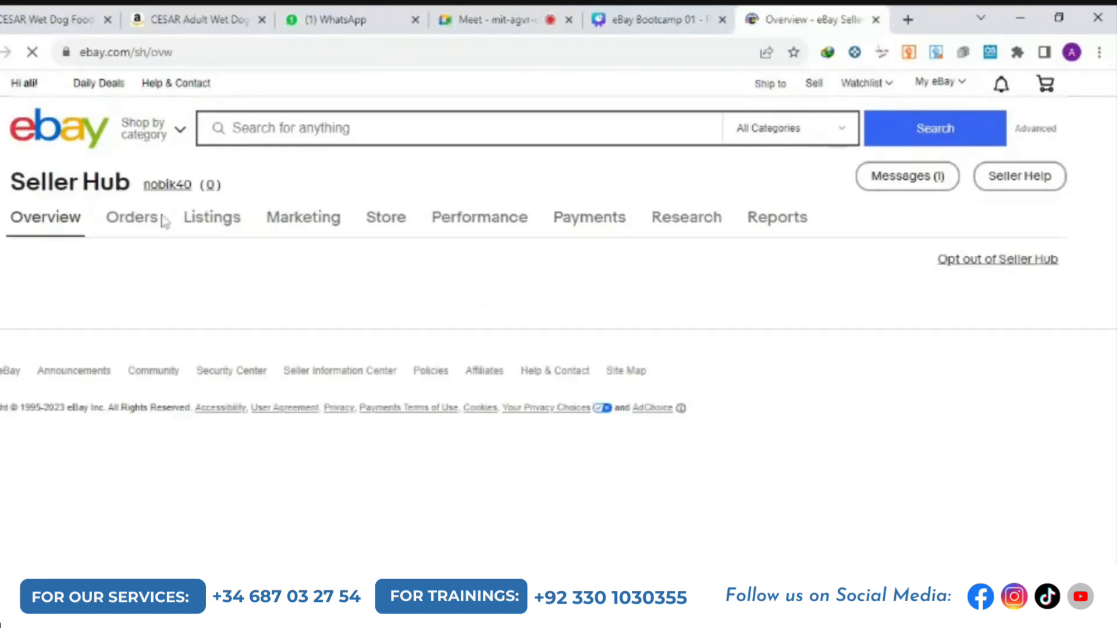
mouse_move(215, 233)
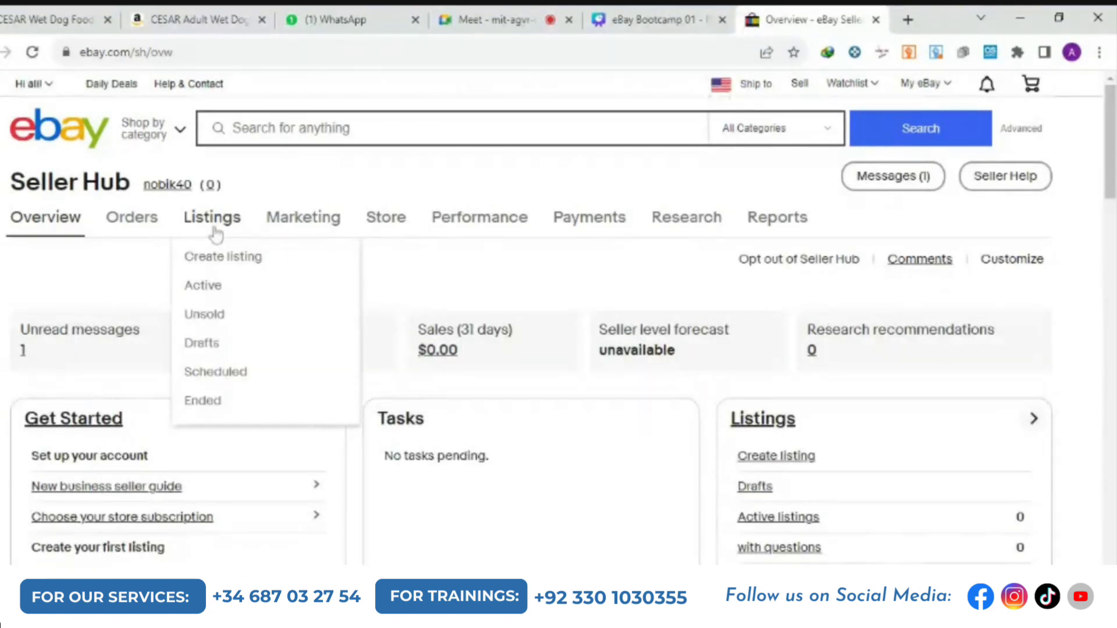
click(230, 262)
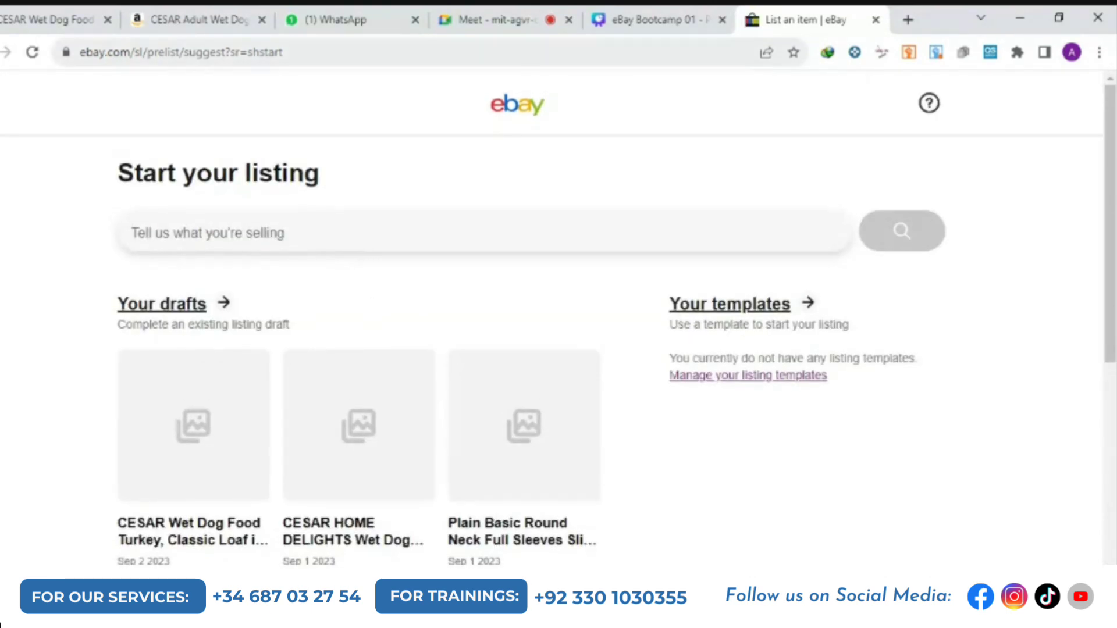
Copy the full title of the CESAR Wet Dog Food Turkey item from its existing eBay listing page
click(35, 19)
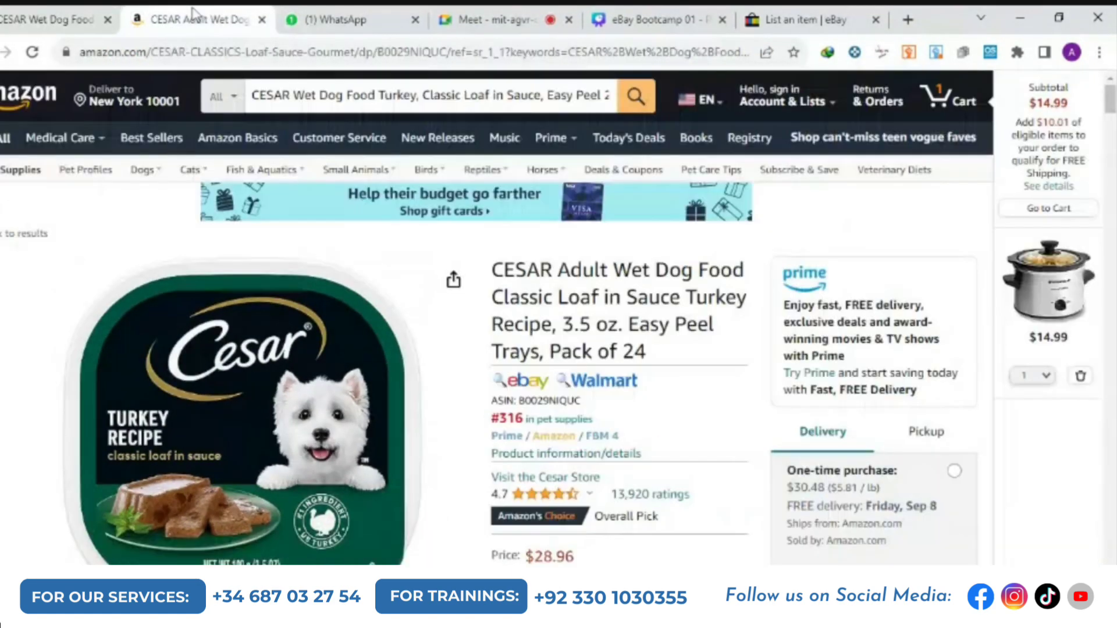
click(173, 14)
click(76, 18)
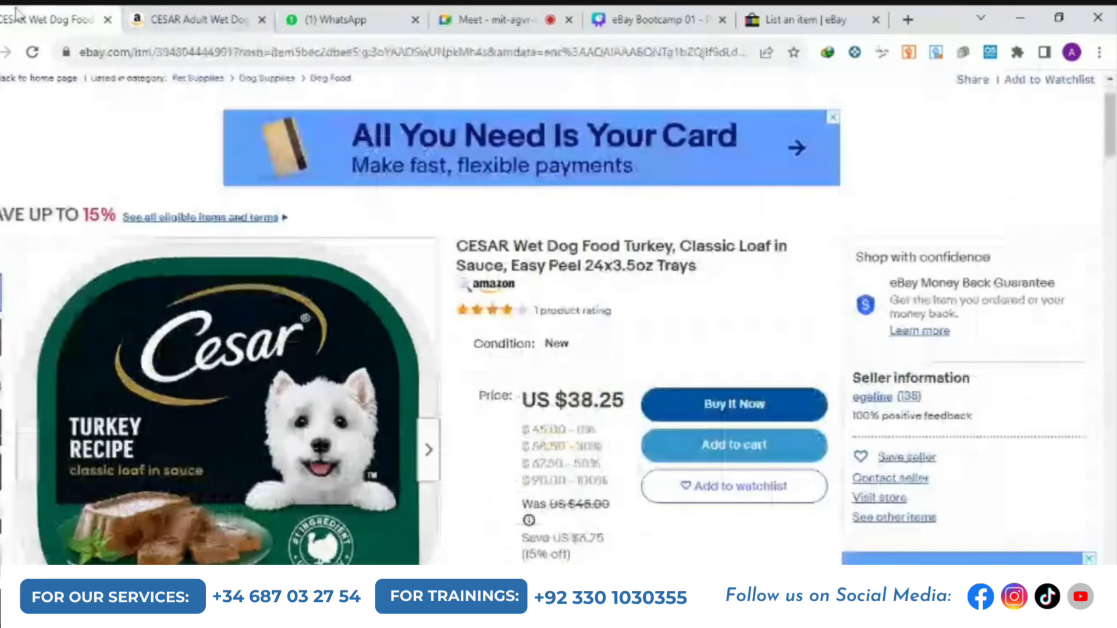
double_click(605, 249)
triple_click(605, 249)
key(ctrl+c)
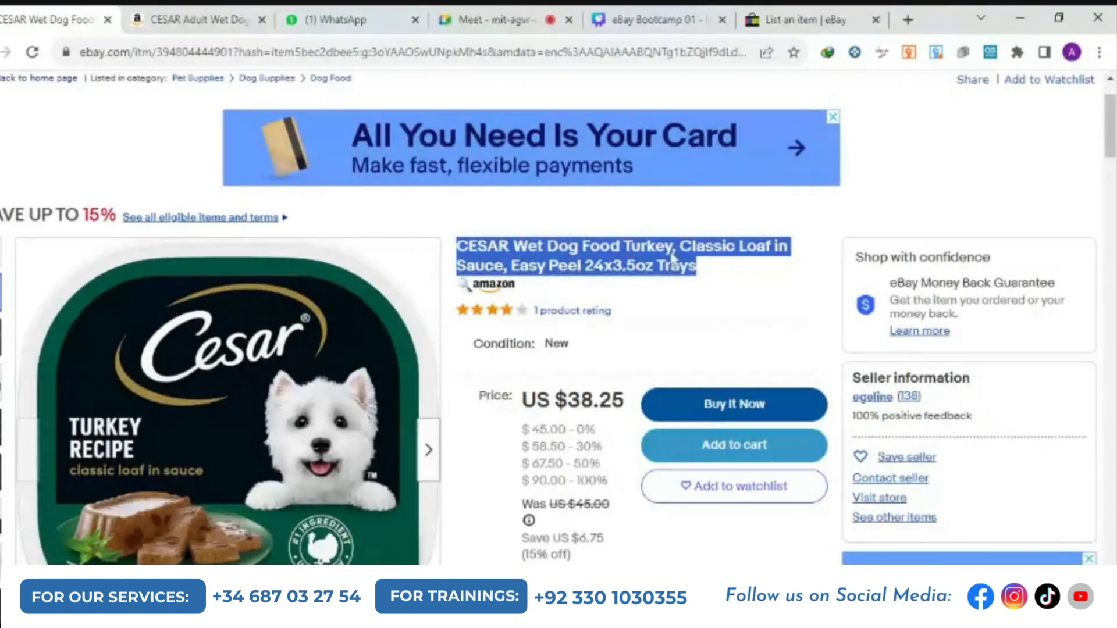
Search for a listing match with the copied title "CESAR Wet Dog Food Turkey, Classic Loaf in Sauce, Easy Peel 24x3.5oz Trays"
click(768, 15)
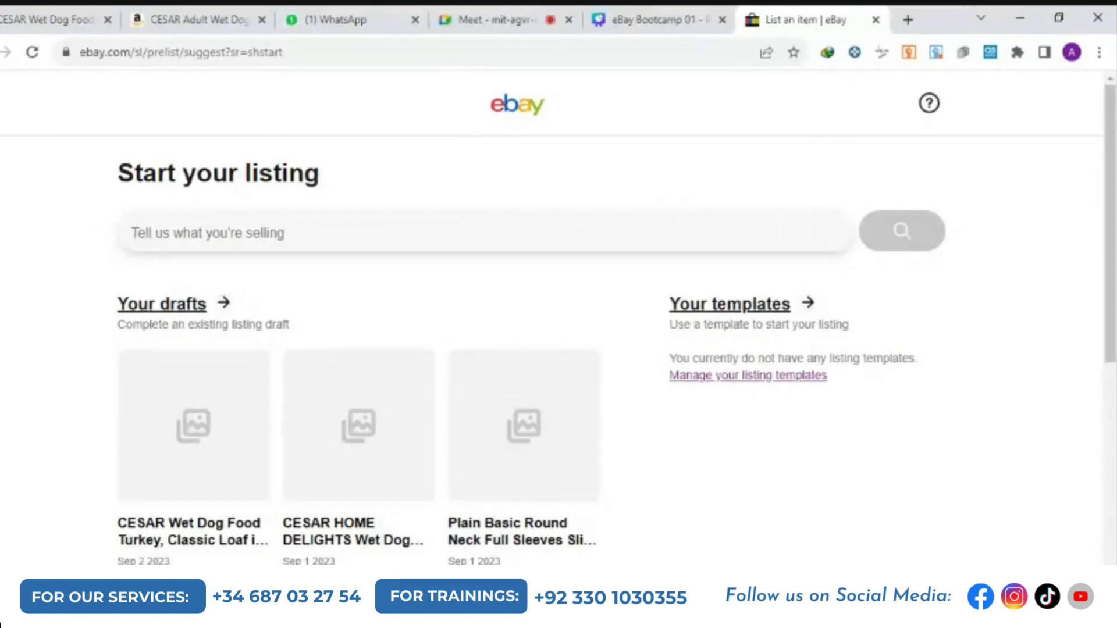
key(ctrl+v)
click(903, 232)
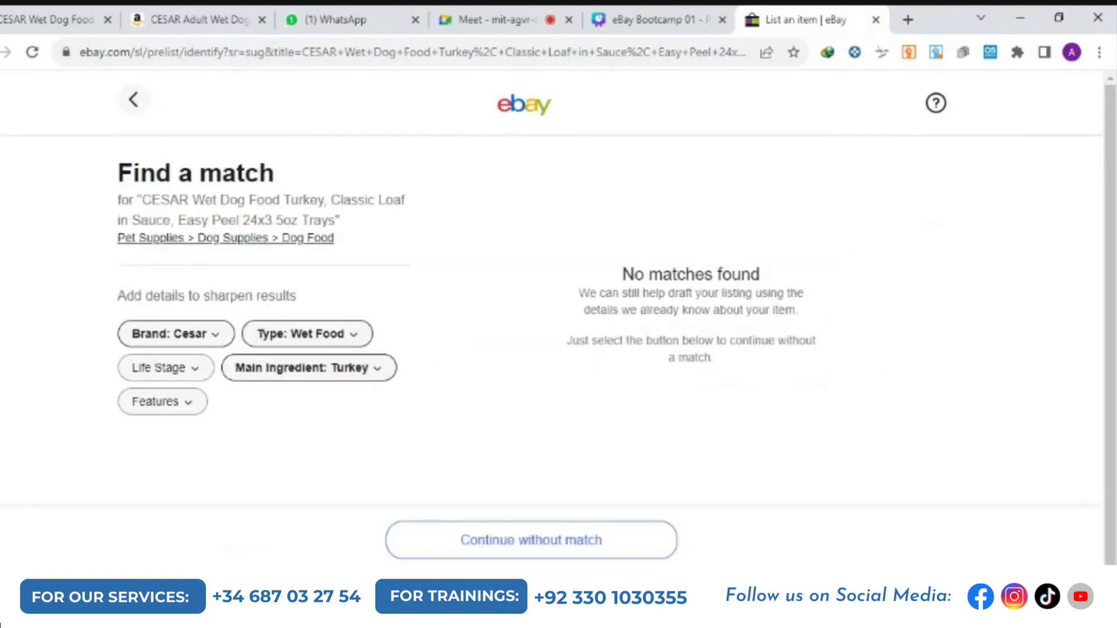
Continue without a match and confirm the item's condition as New to create the listing draft
click(542, 554)
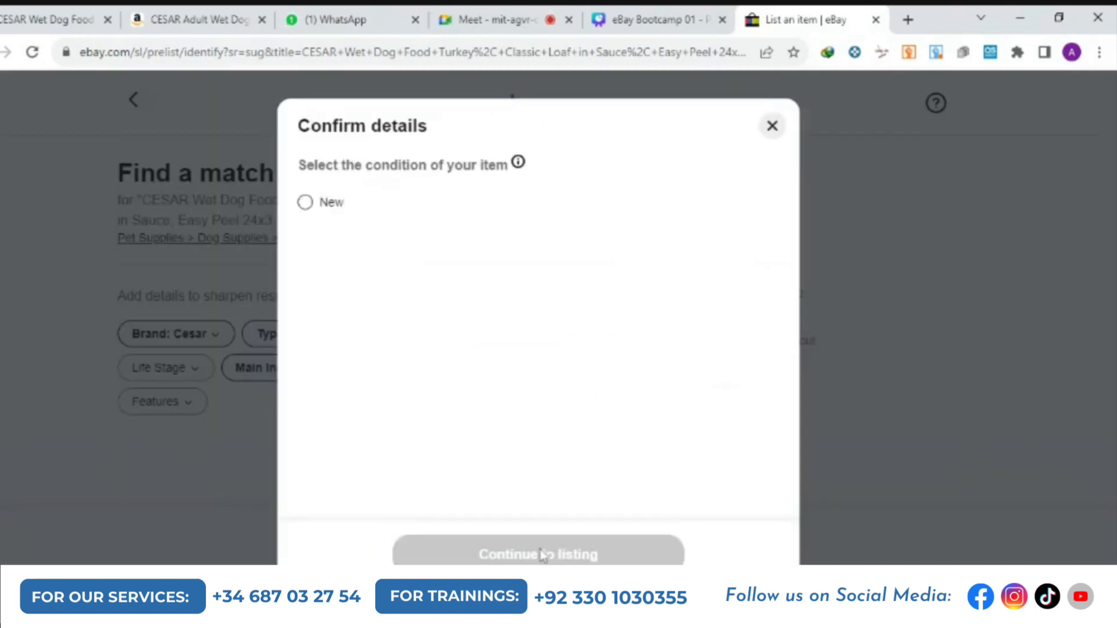
click(309, 204)
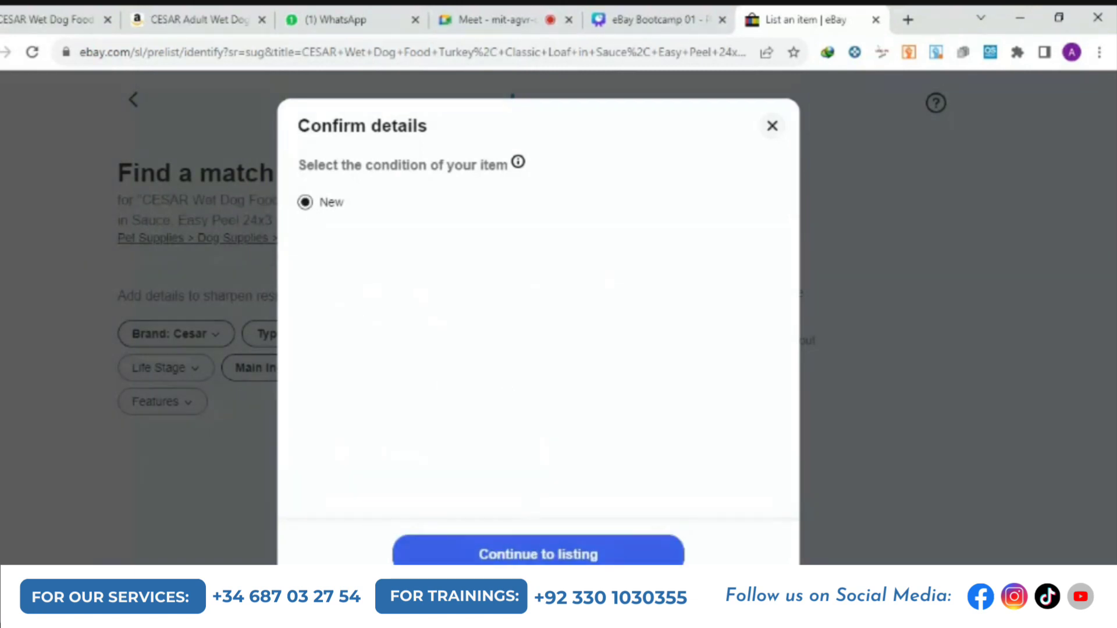
click(546, 555)
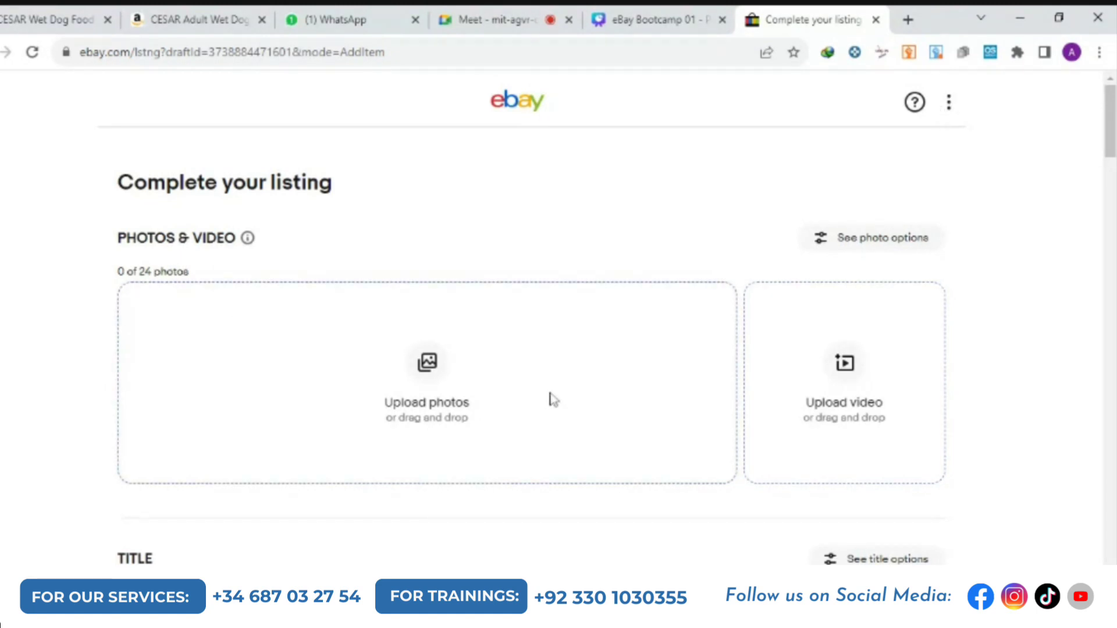
Look through the draft listing's sections from photos, title and category to item specifics, condition, description and pricing
scroll(553, 400, down, 4)
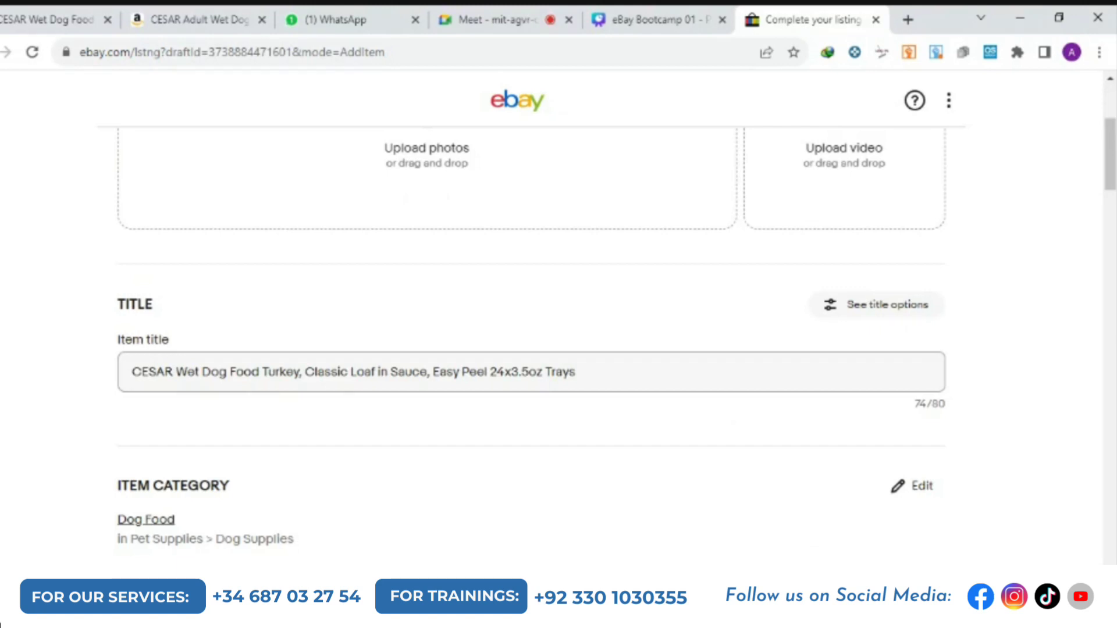
scroll(610, 361, down, 13)
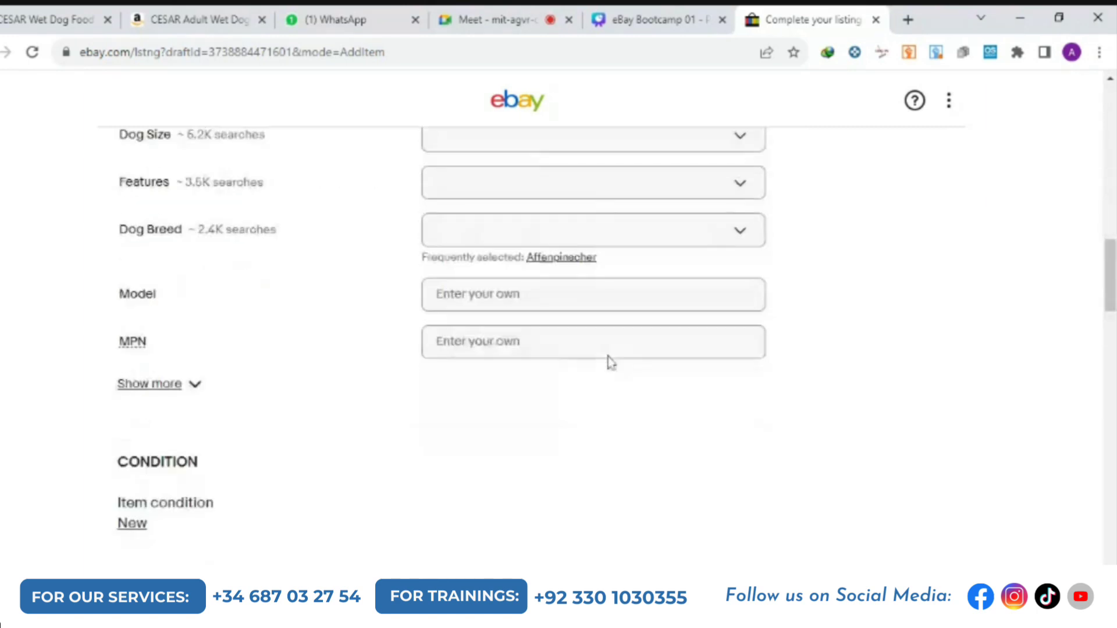
scroll(610, 362, down, 9)
scroll(610, 362, up, 4)
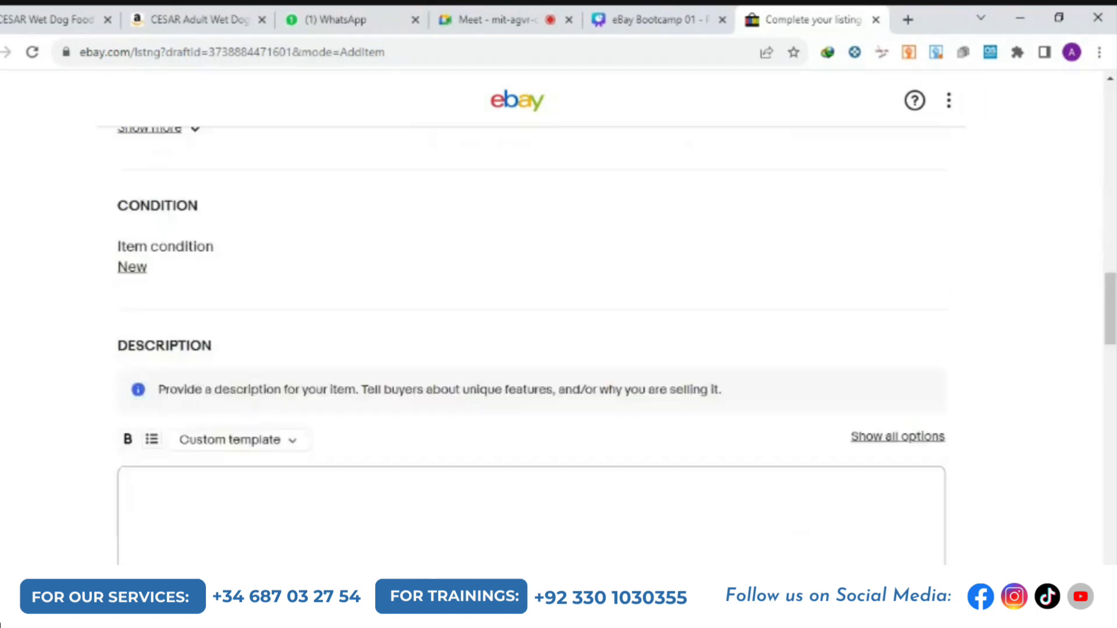
scroll(605, 364, up, 3)
scroll(609, 366, down, 8)
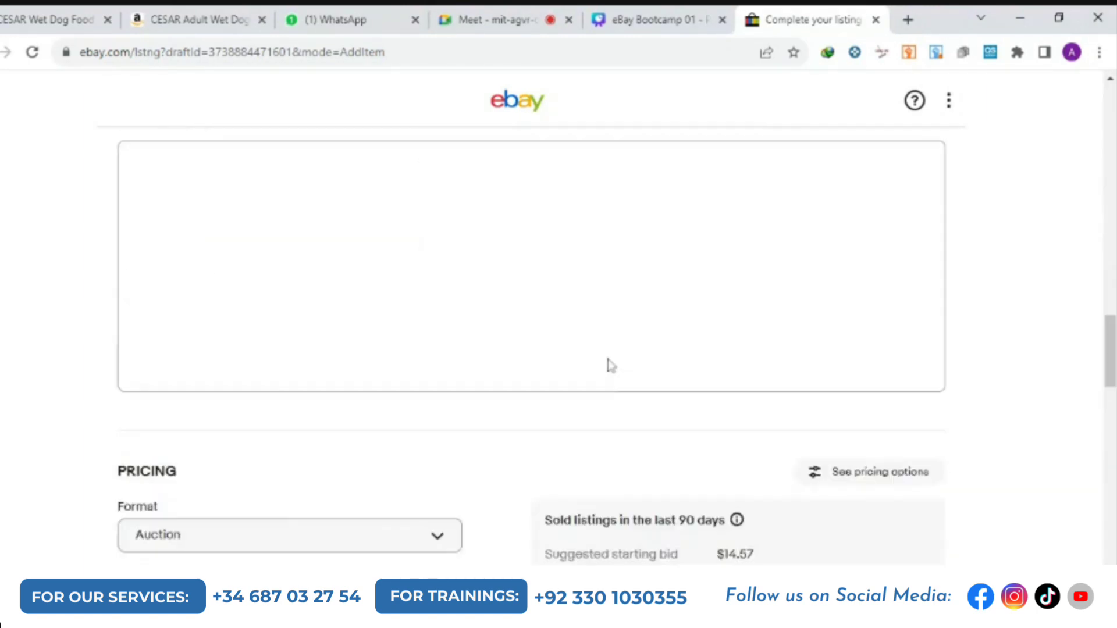
scroll(610, 365, up, 20)
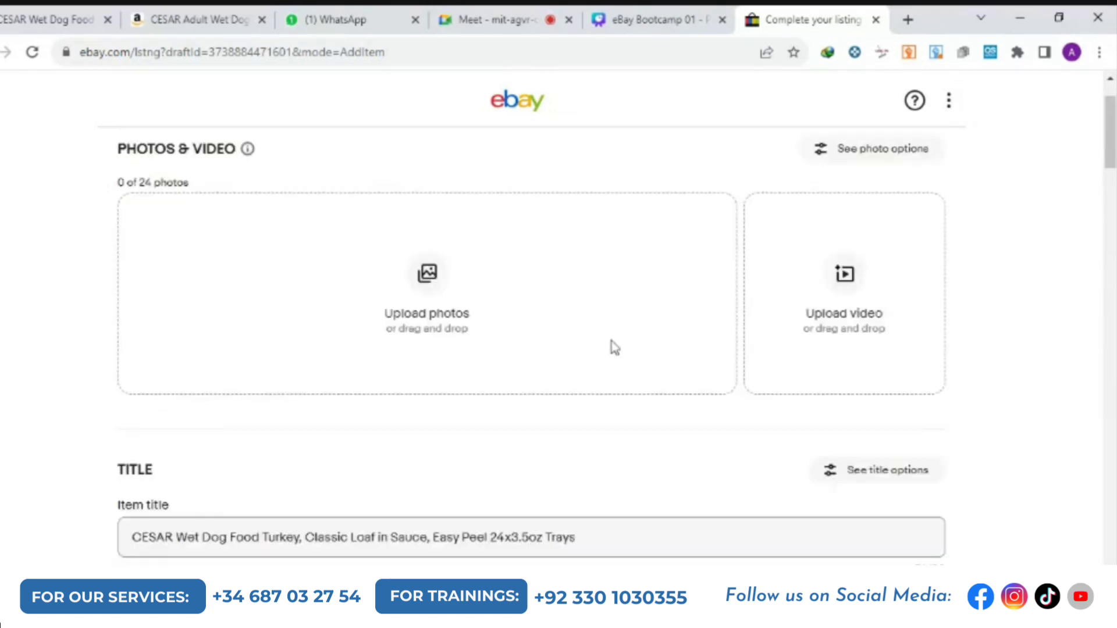
scroll(614, 347, up, 2)
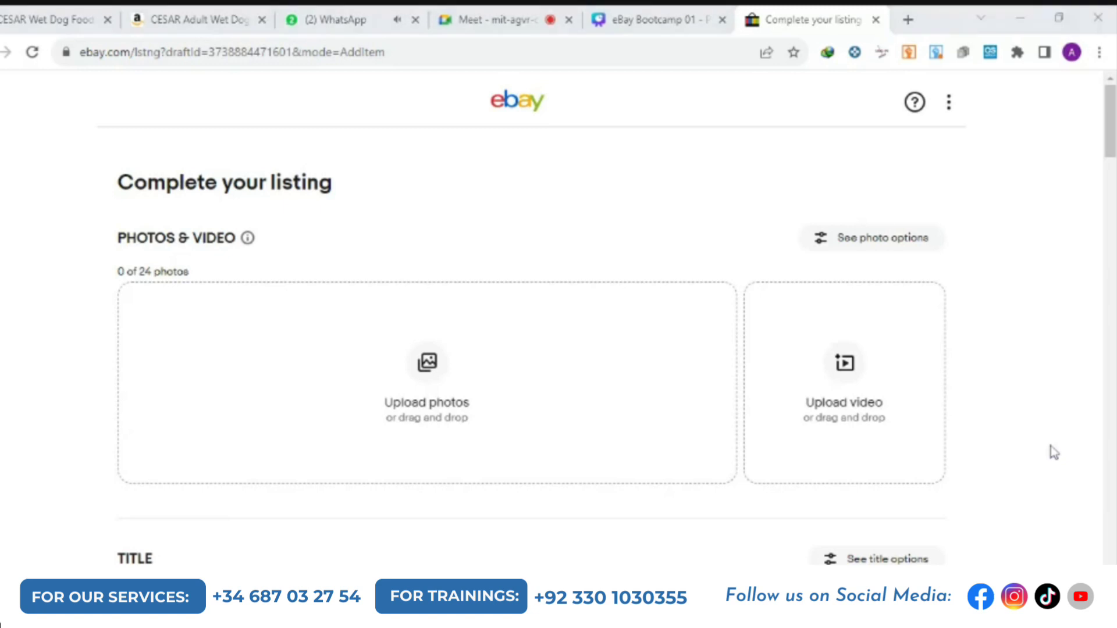
Switch to the Amazon product page of the Cesar dog food and select the Beef variant
click(226, 23)
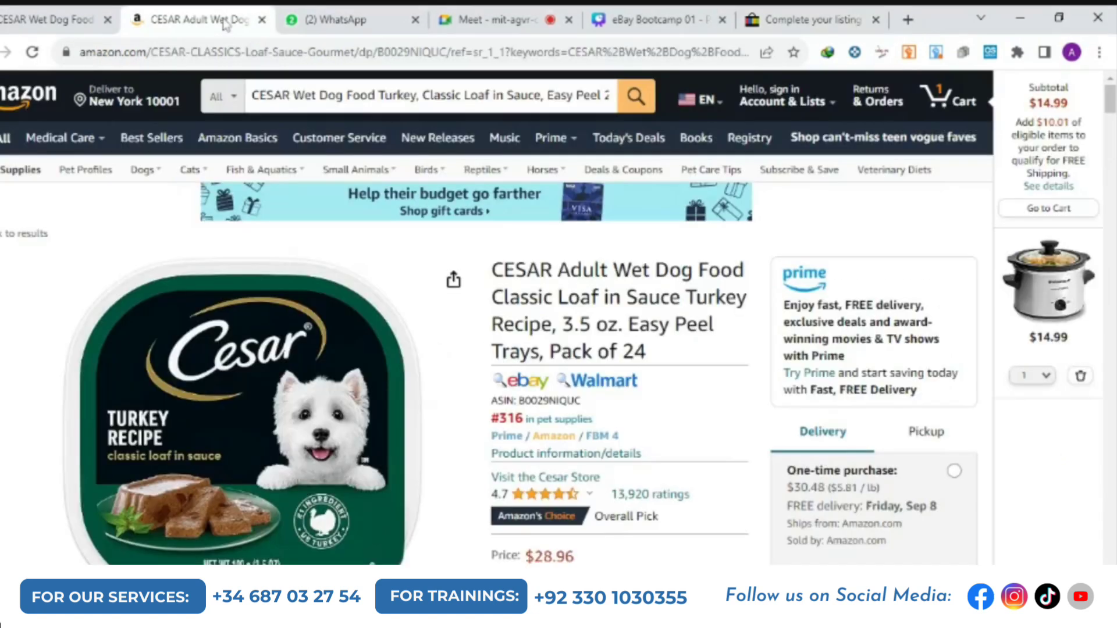
key(ctrl+Tab)
key(ctrl+shift+Tab)
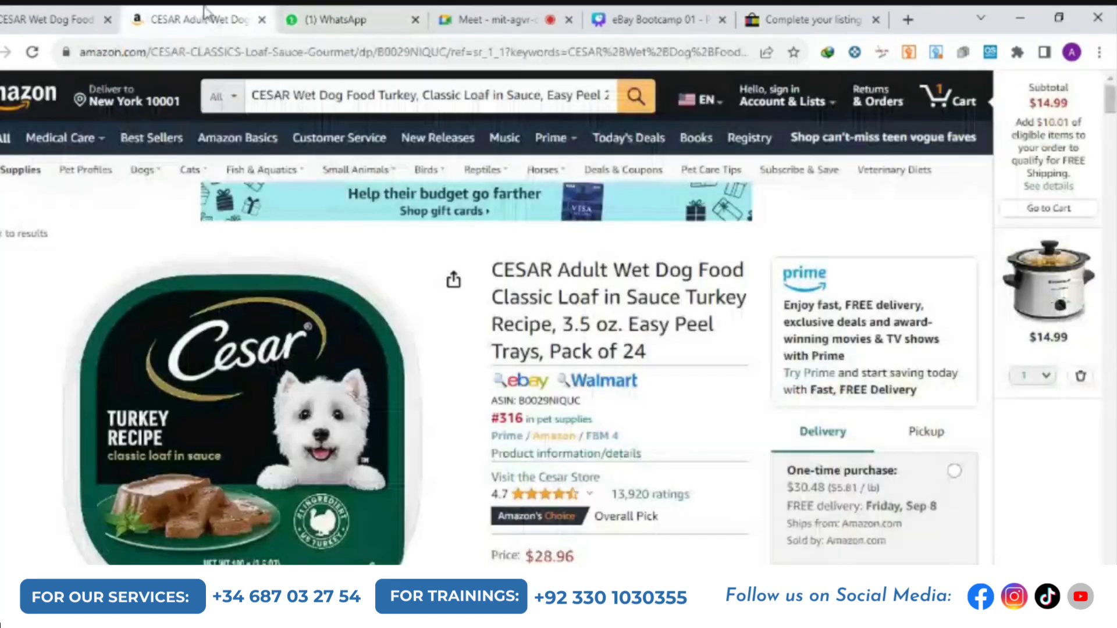
scroll(687, 349, down, 3)
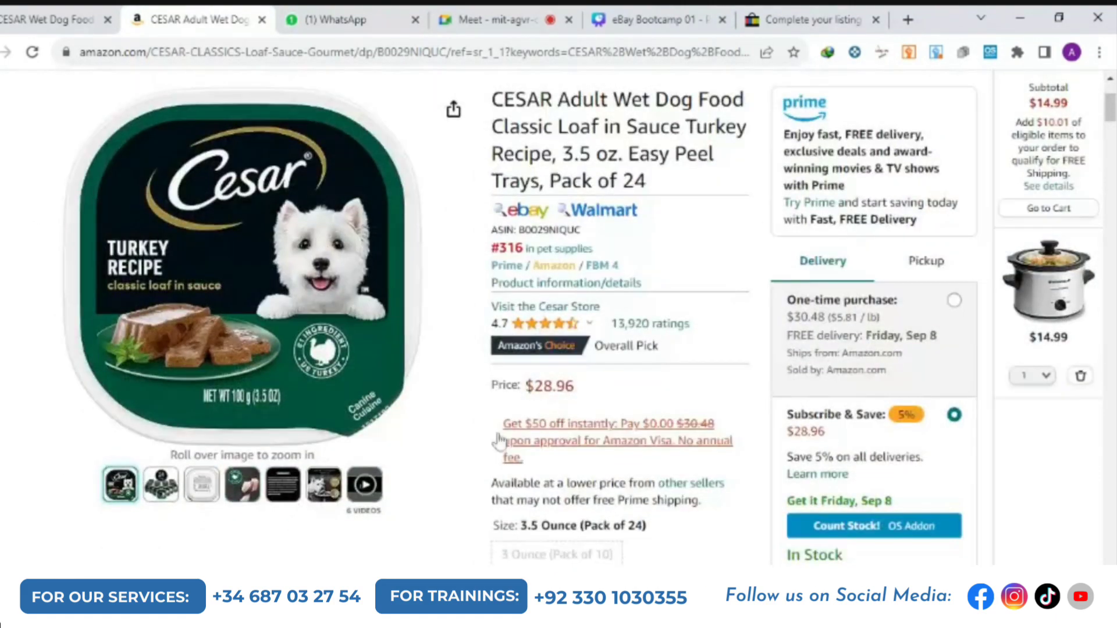
scroll(501, 436, down, 4)
scroll(501, 438, down, 2)
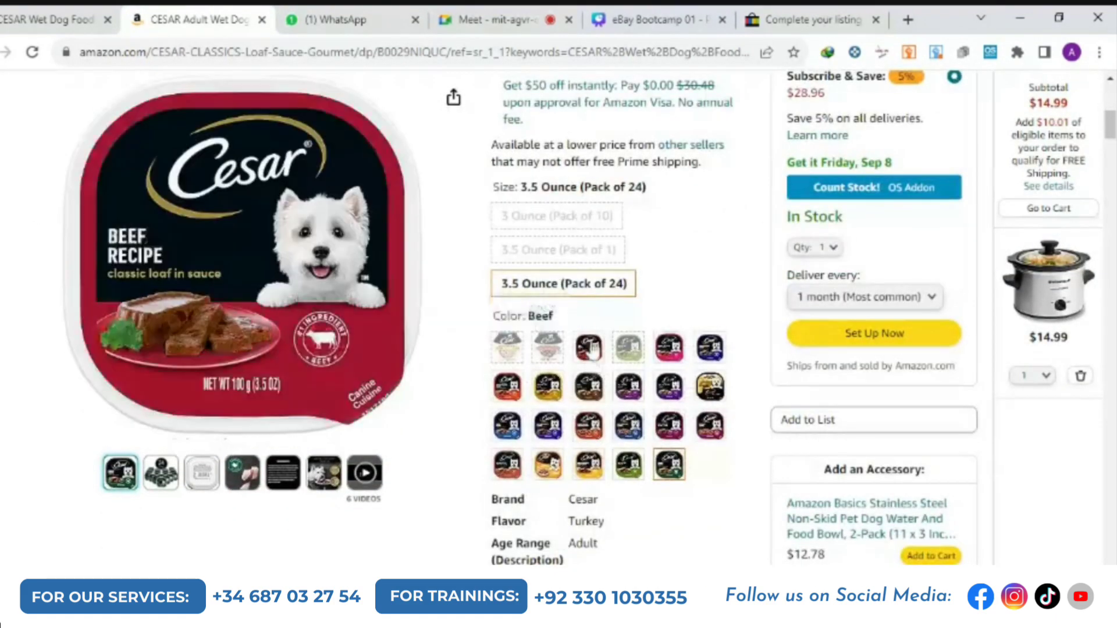
click(592, 349)
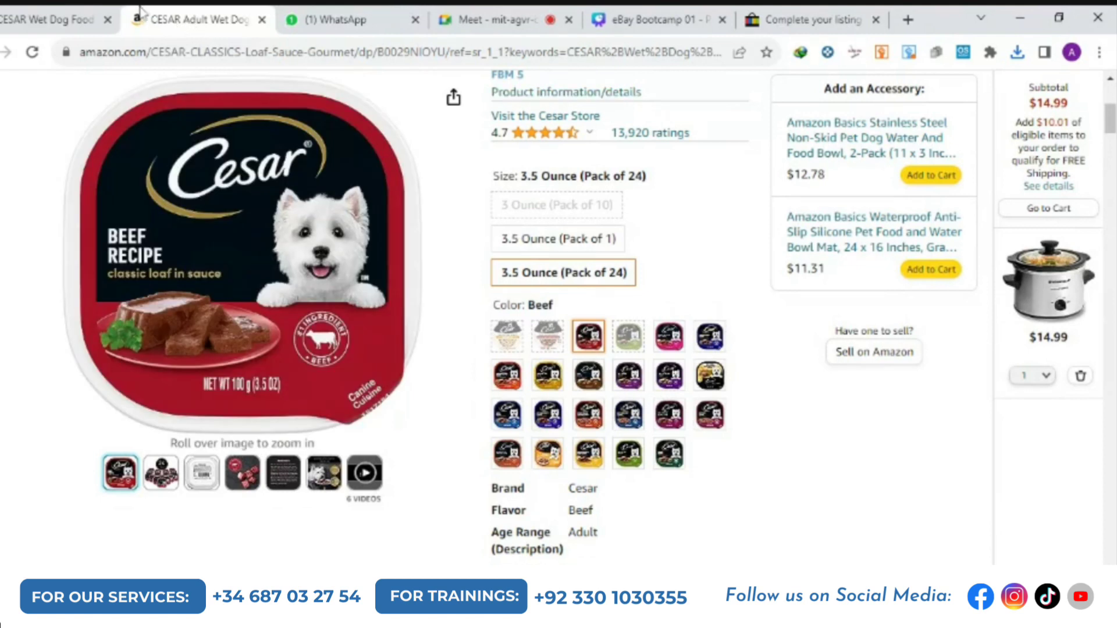
Upload six Cesar product photos to the draft eBay listing and check the uploaded images
click(812, 19)
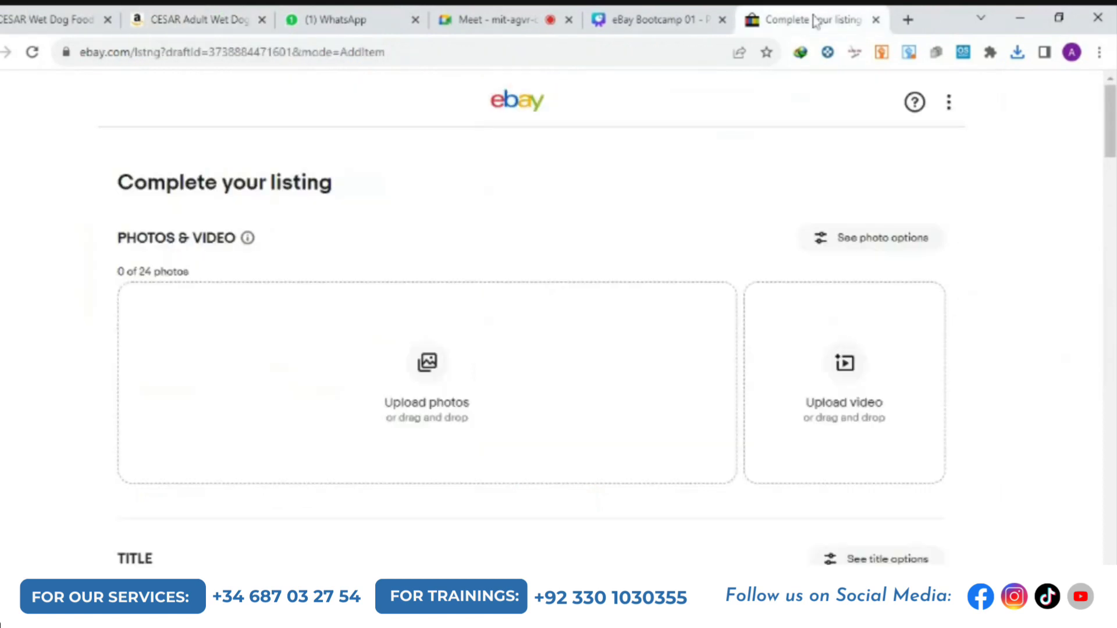
click(491, 372)
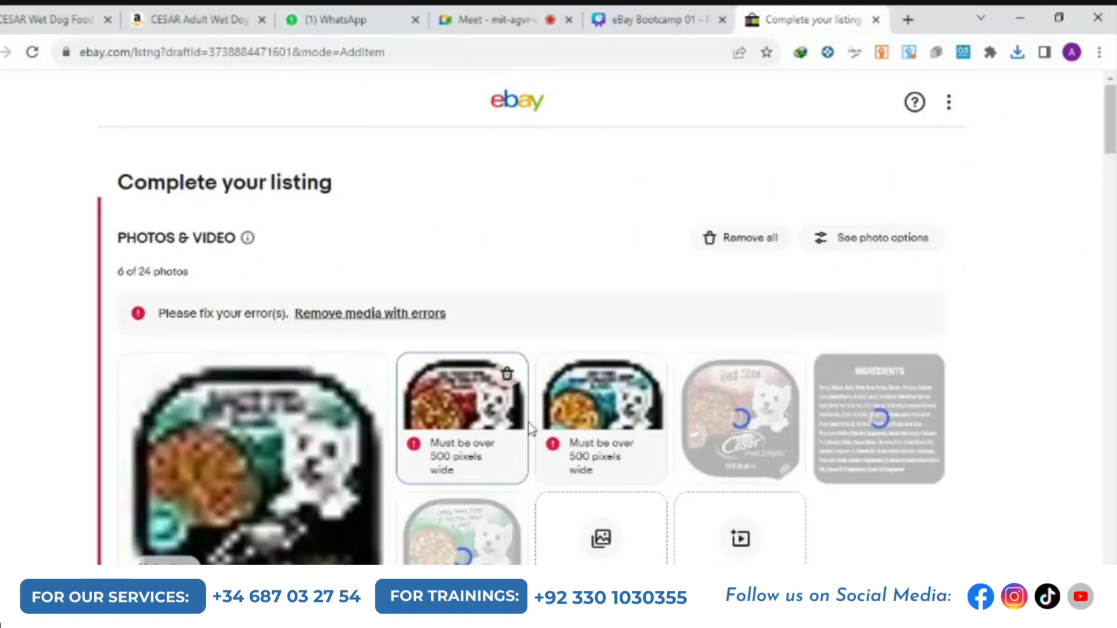
scroll(543, 387, down, 1)
scroll(543, 387, down, 3)
scroll(544, 369, up, 4)
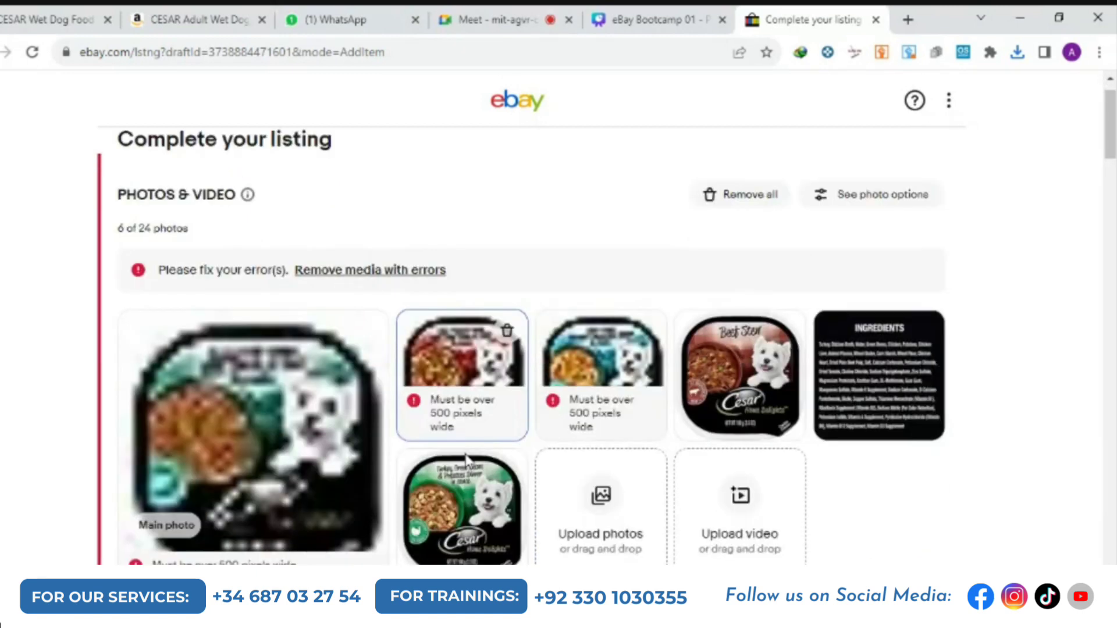
scroll(460, 456, down, 1)
scroll(475, 387, down, 4)
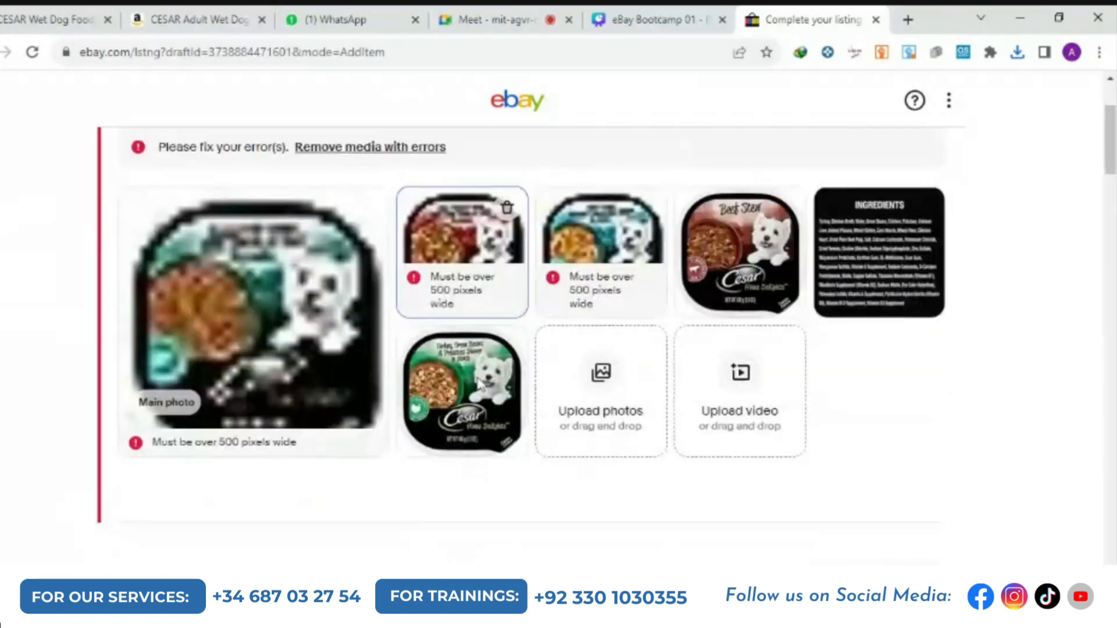
Review the draft listing's title, category and required item specifics, and check the Beef variant on the Amazon product page
scroll(481, 385, down, 2)
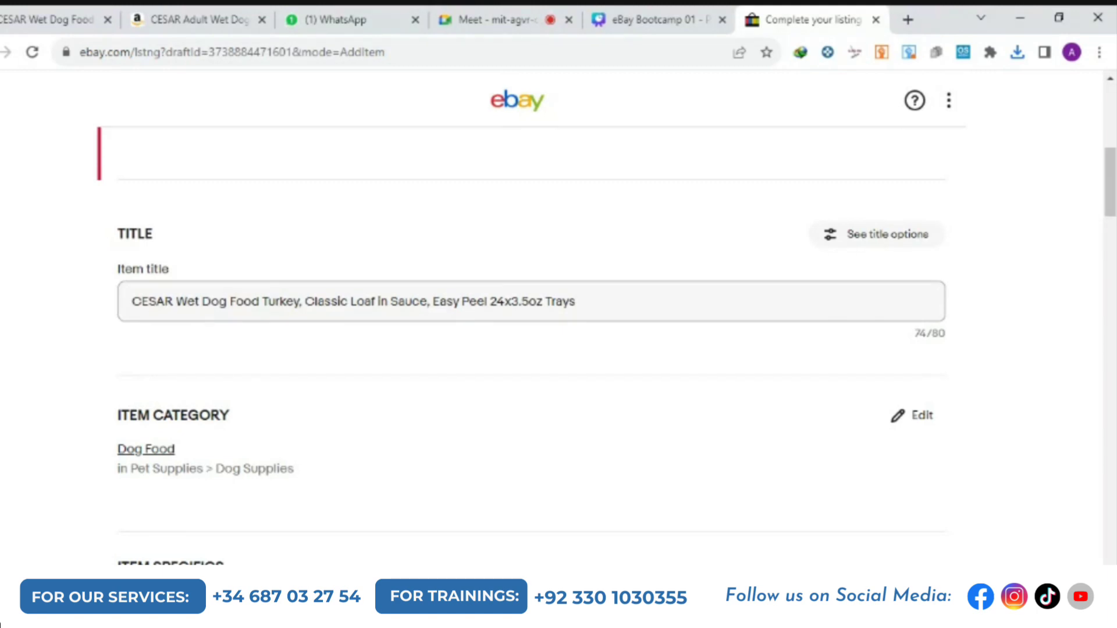
scroll(531, 320, down, 1)
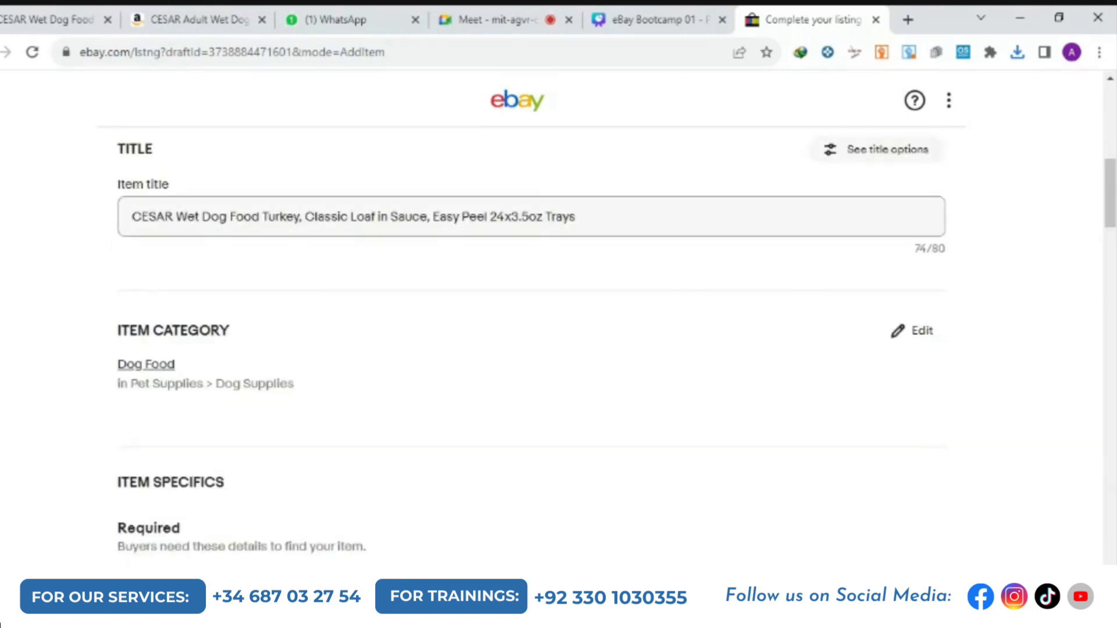
scroll(704, 233, down, 2)
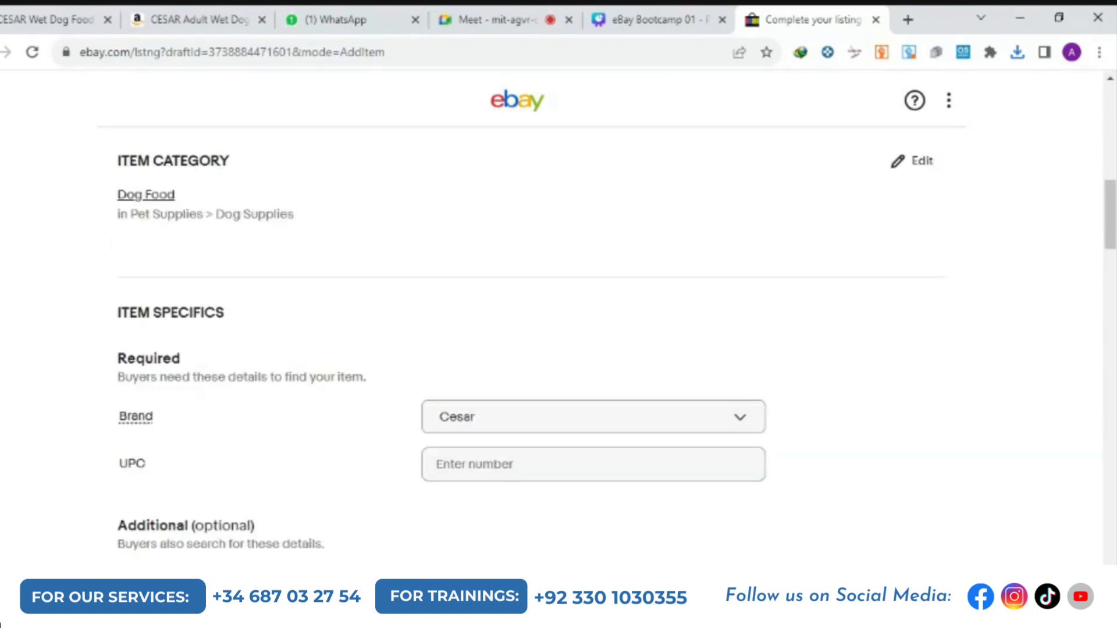
scroll(698, 233, up, 1)
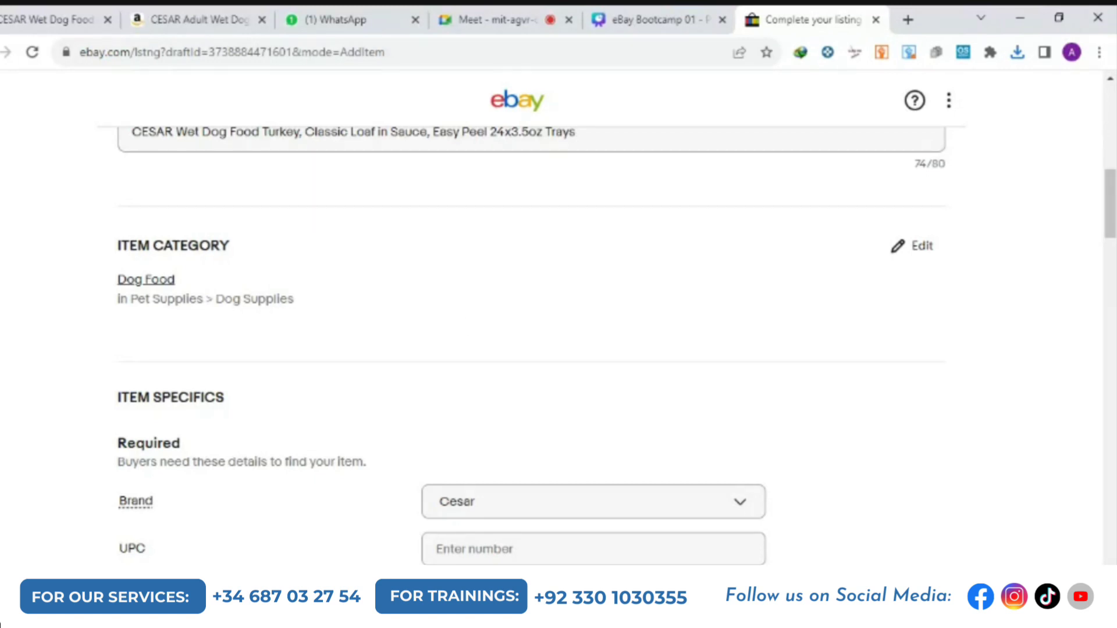
click(187, 18)
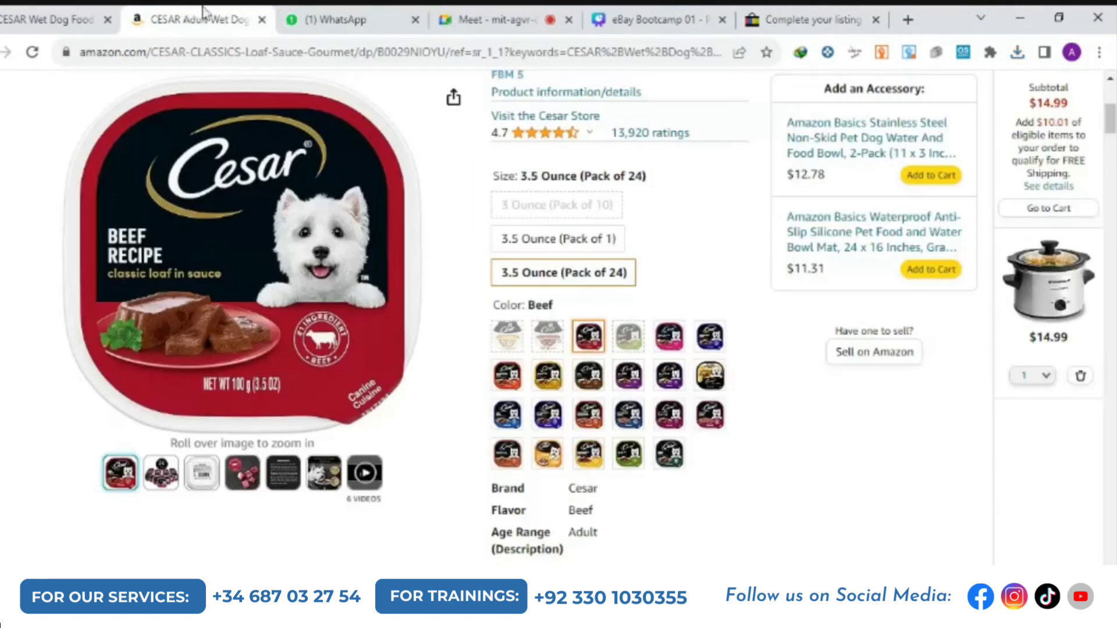
mouse_move(175, 195)
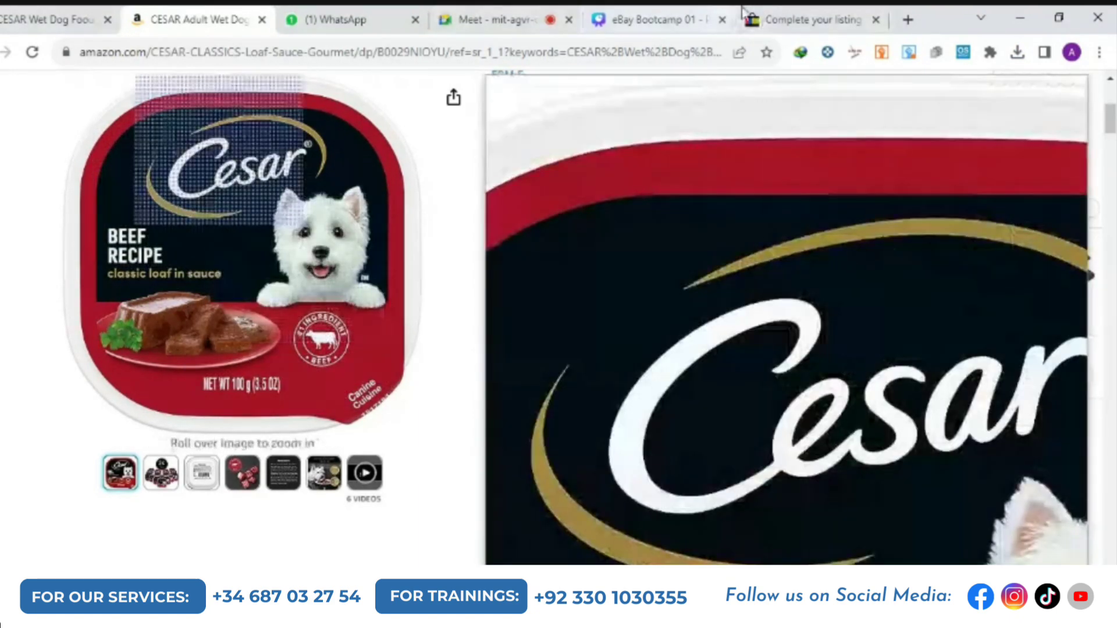
Set the UPC in the draft eBay listing's required item specifics to "does not apply"
click(758, 22)
scroll(519, 305, down, 3)
scroll(683, 242, down, 1)
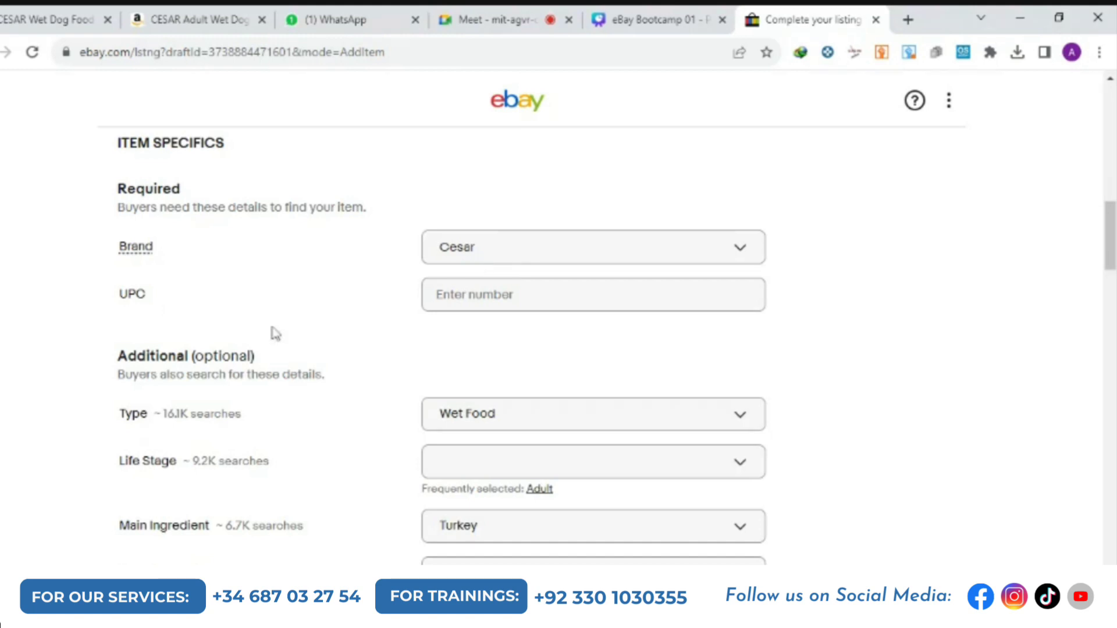
click(496, 296)
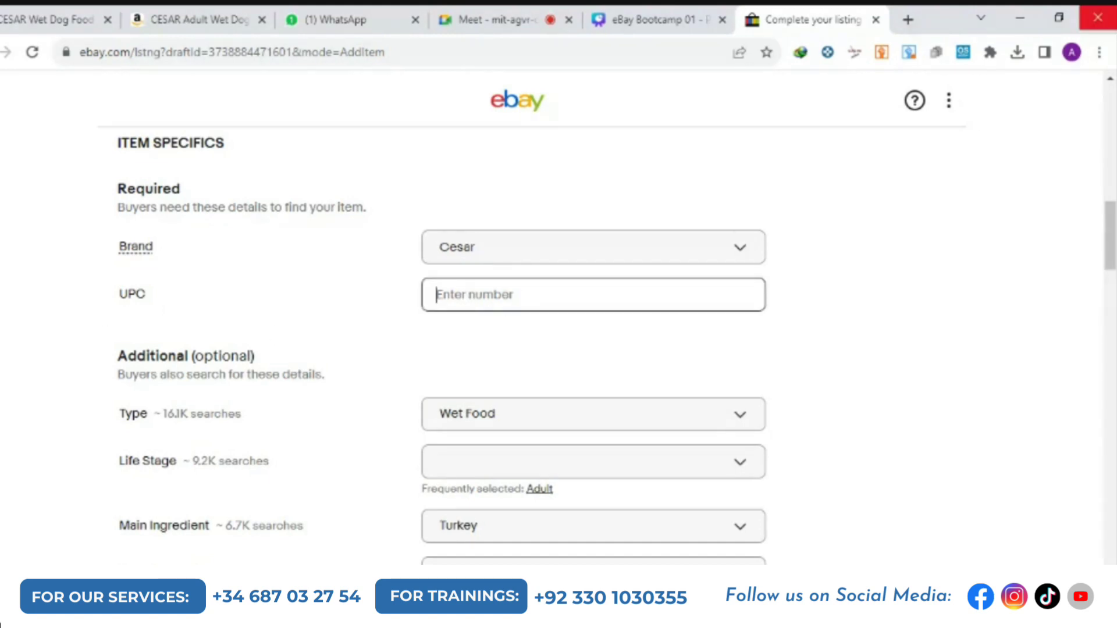
text(0oes )
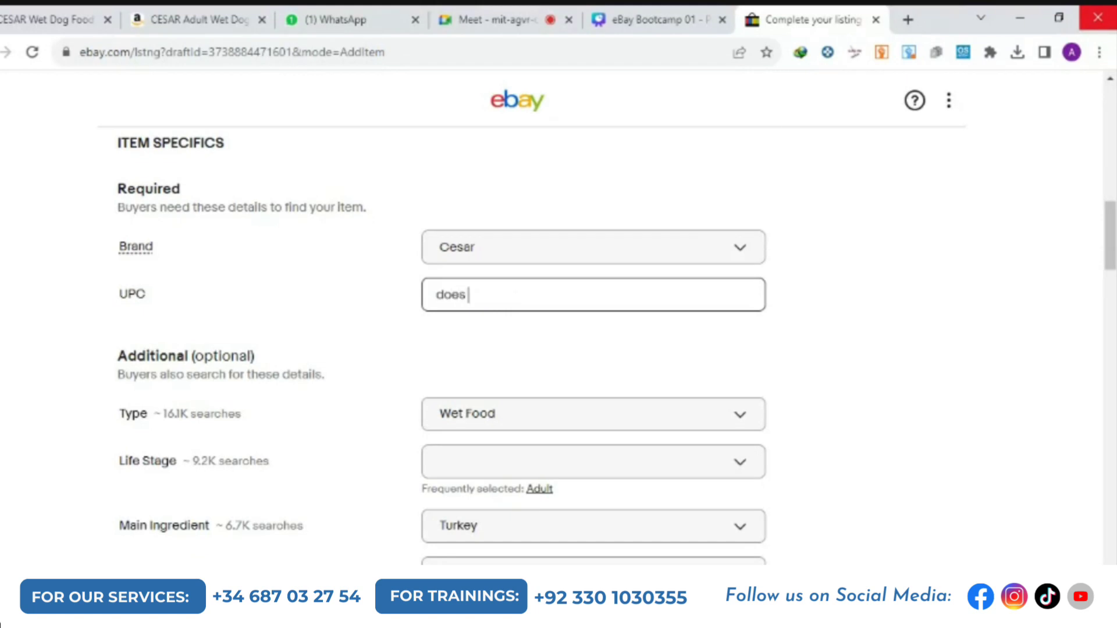
text(not apply)
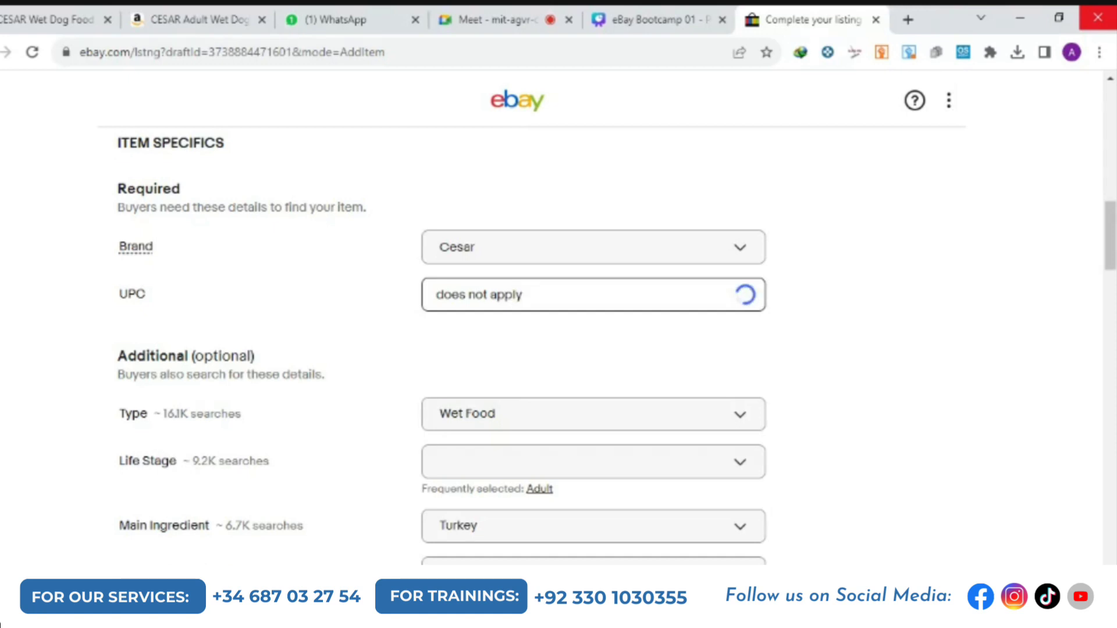
Examine the product description and product details of the Cesar dog food on its Amazon page
click(178, 20)
scroll(789, 450, down, 5)
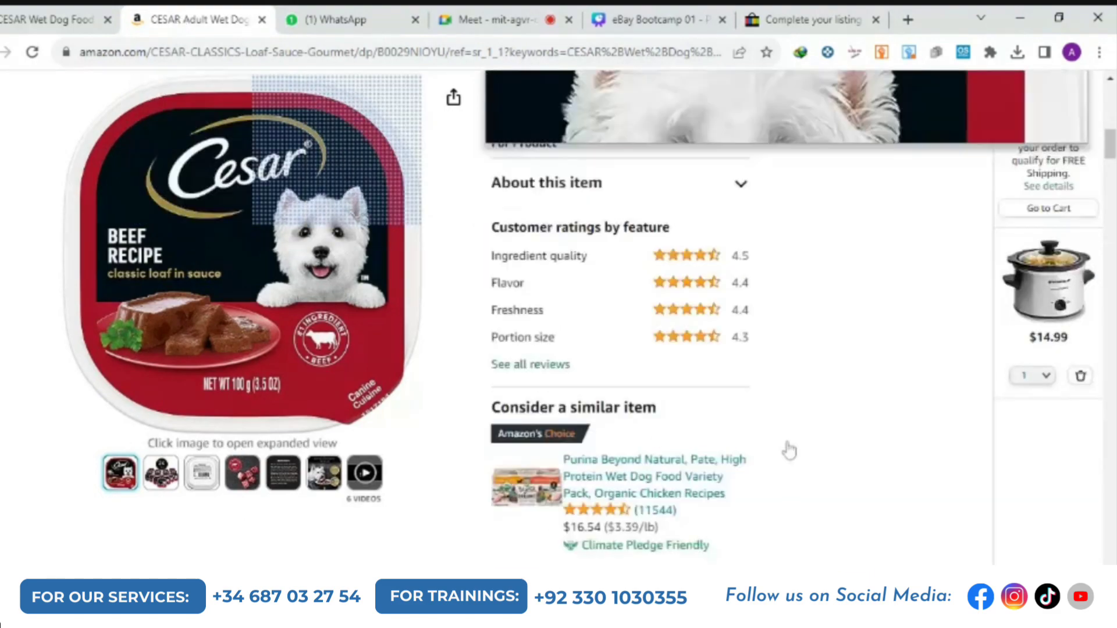
scroll(838, 387, down, 15)
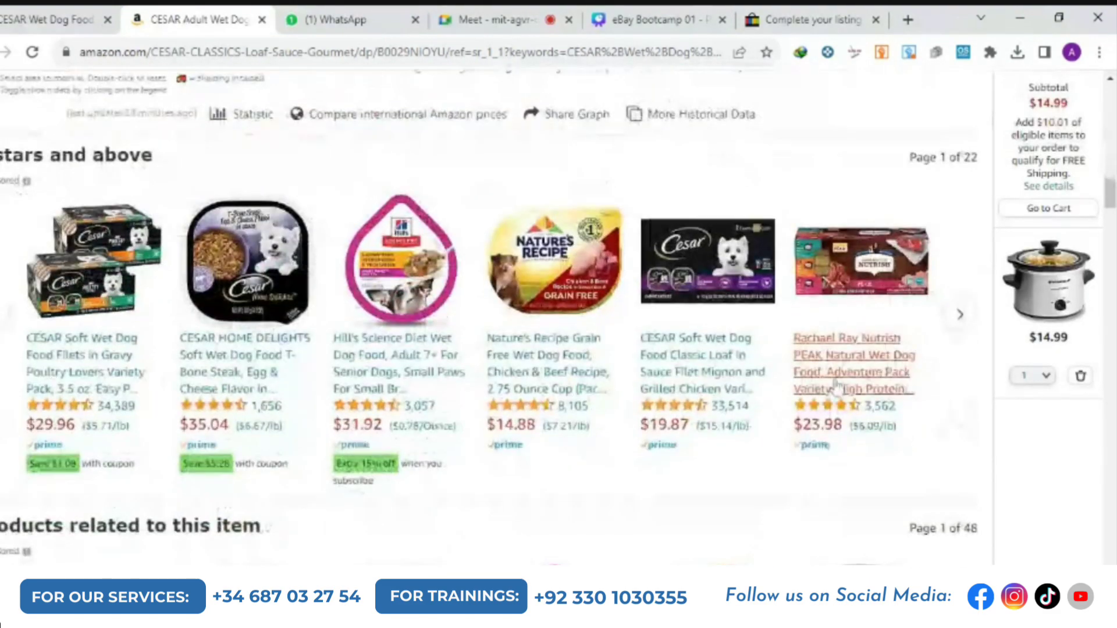
scroll(835, 385, down, 20)
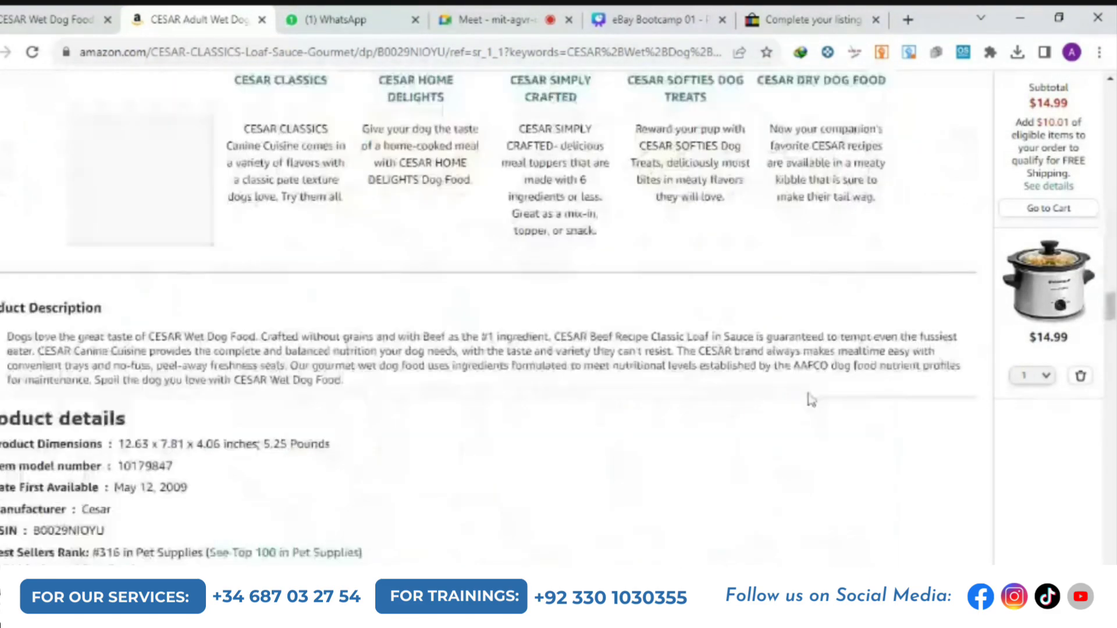
scroll(812, 400, down, 5)
scroll(807, 398, up, 3)
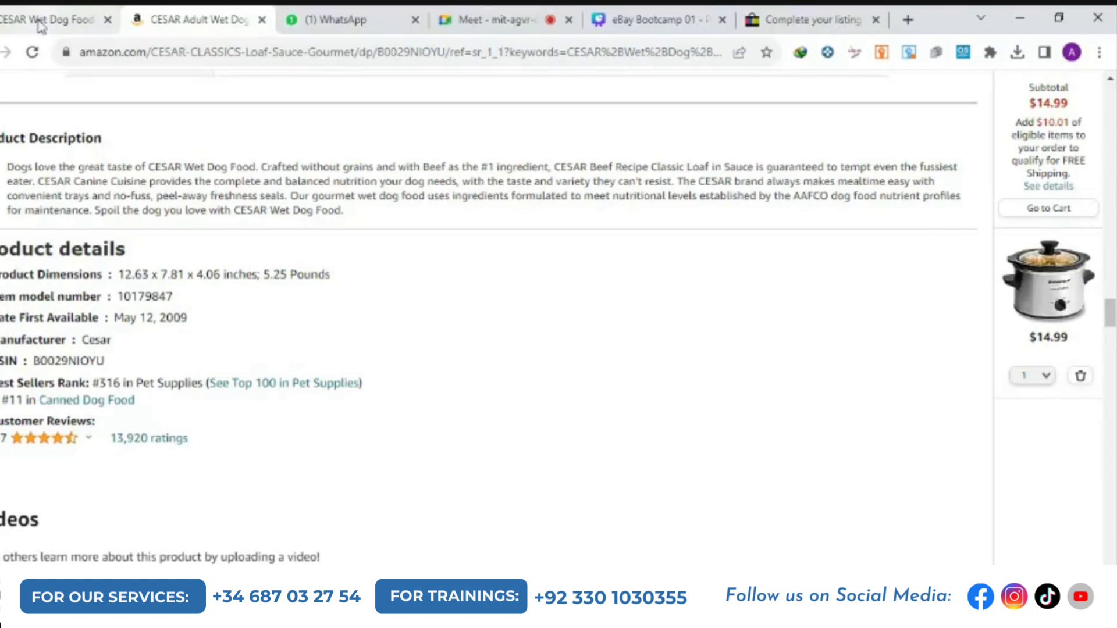
scroll(591, 187, up, 3)
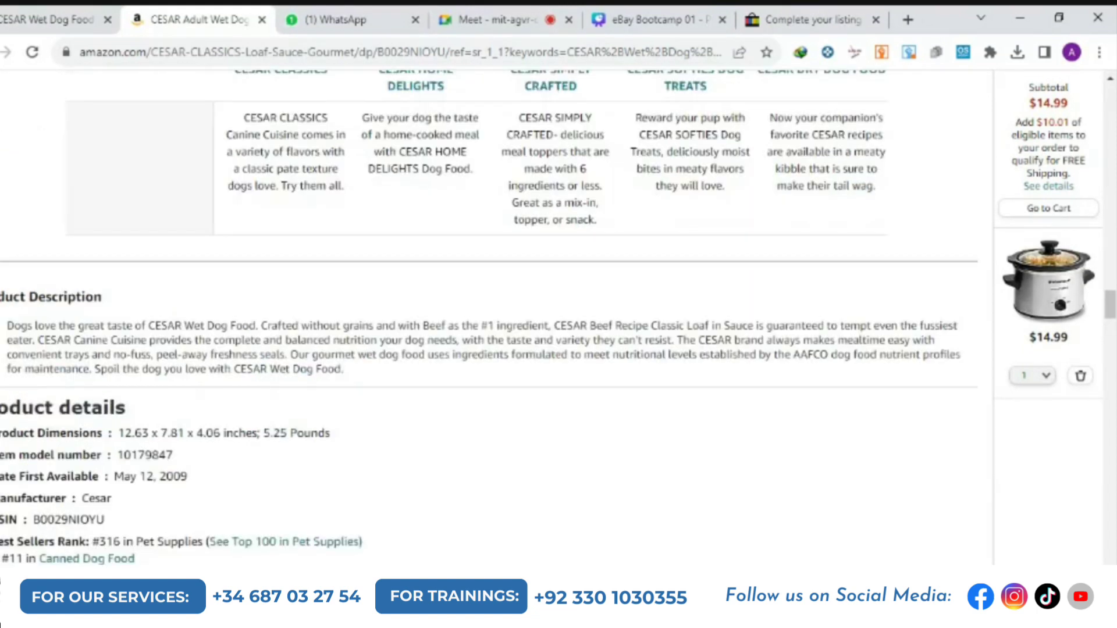
Go back to the draft eBay listing and review its required and additional item specifics
click(780, 14)
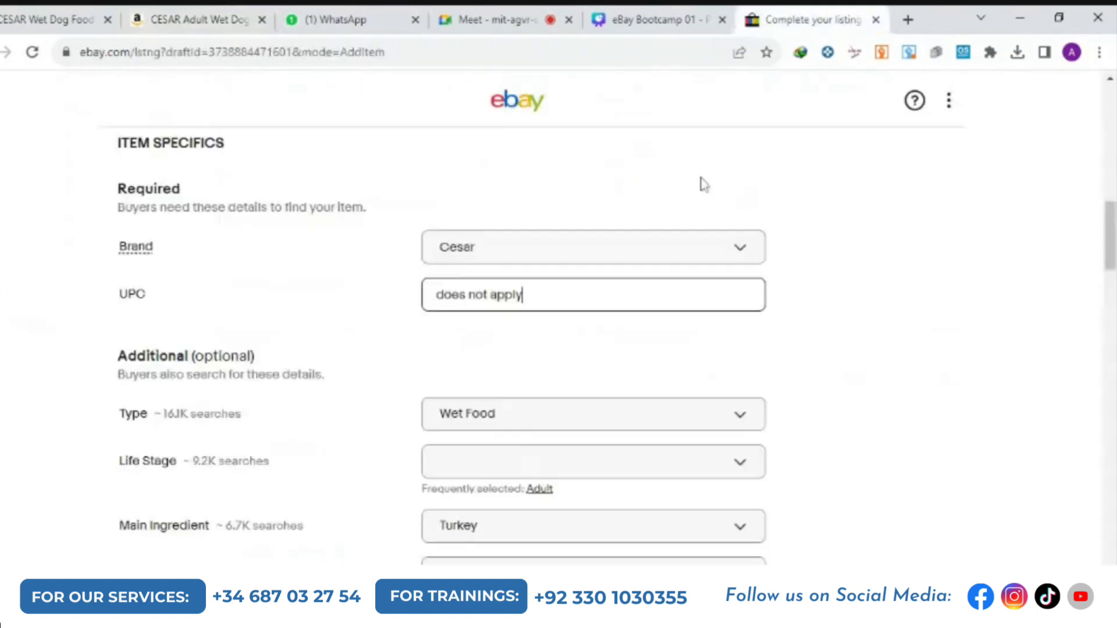
scroll(640, 232, down, 4)
scroll(567, 266, down, 2)
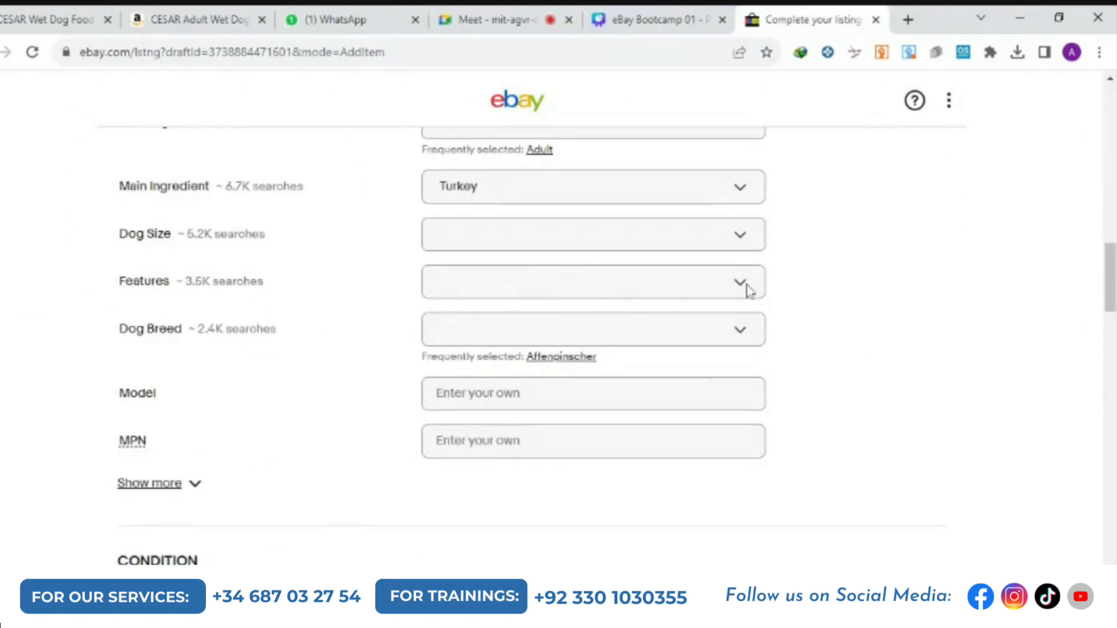
scroll(748, 289, down, 2)
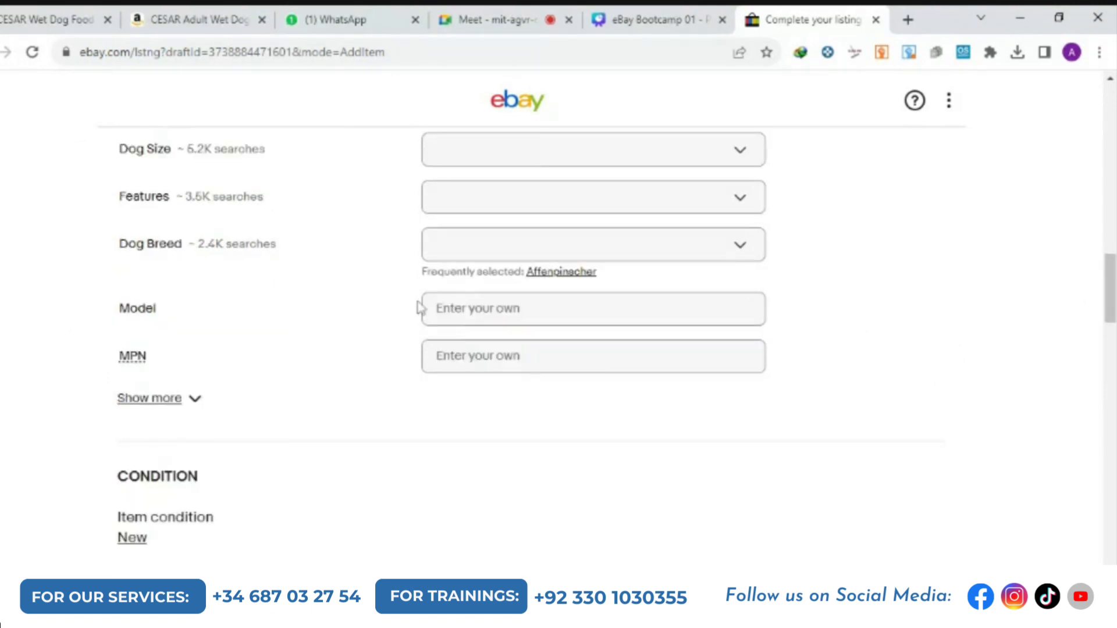
scroll(418, 292, up, 10)
scroll(219, 534, down, 3)
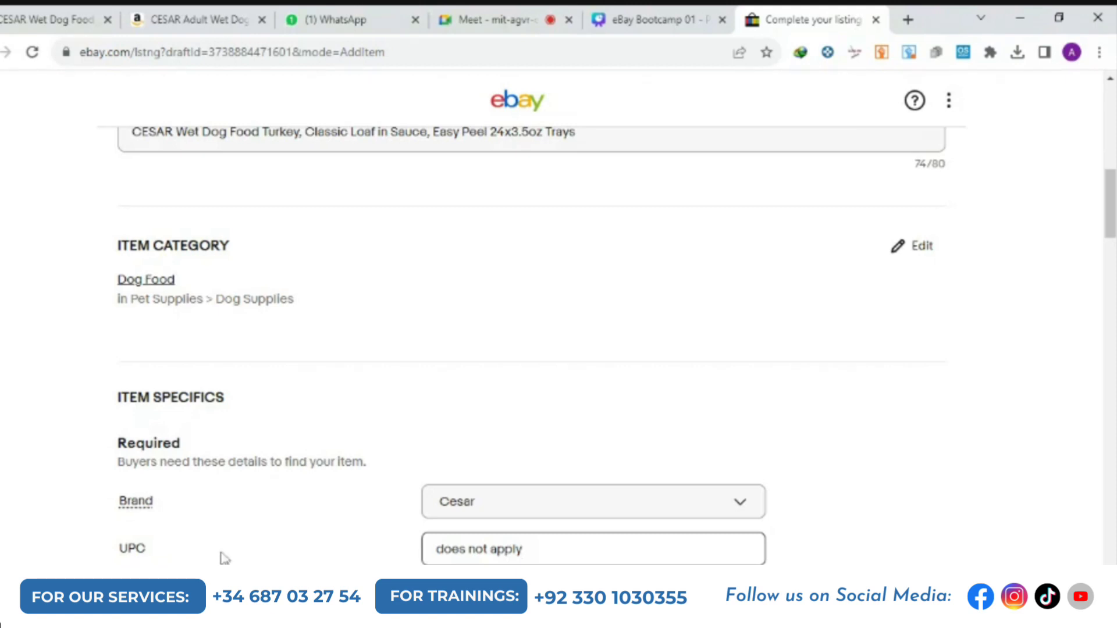
scroll(225, 558, down, 8)
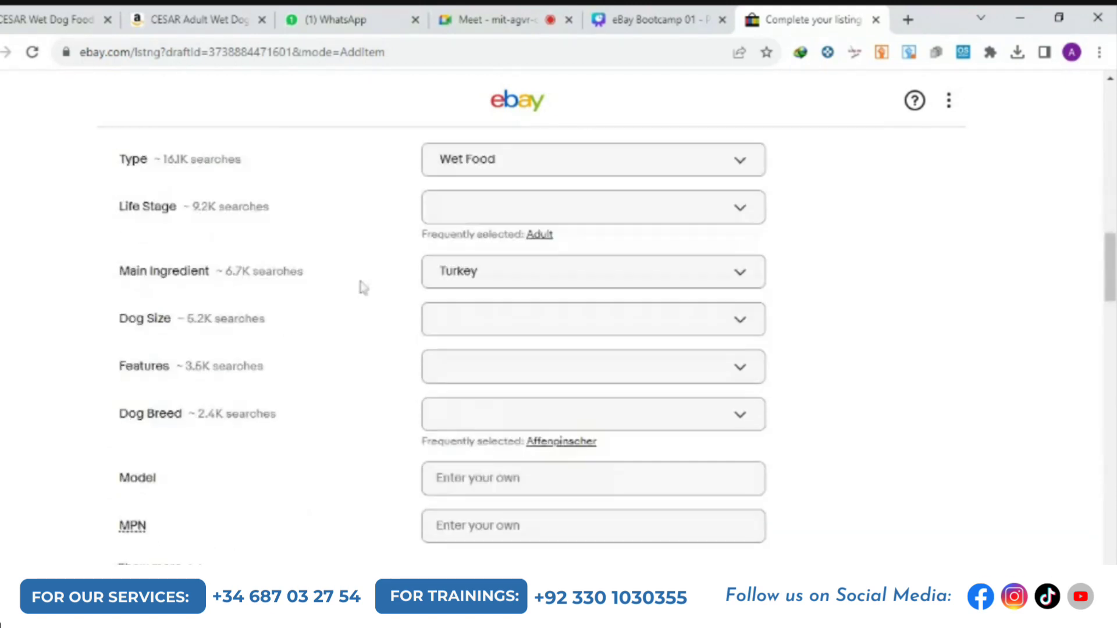
scroll(616, 322, down, 3)
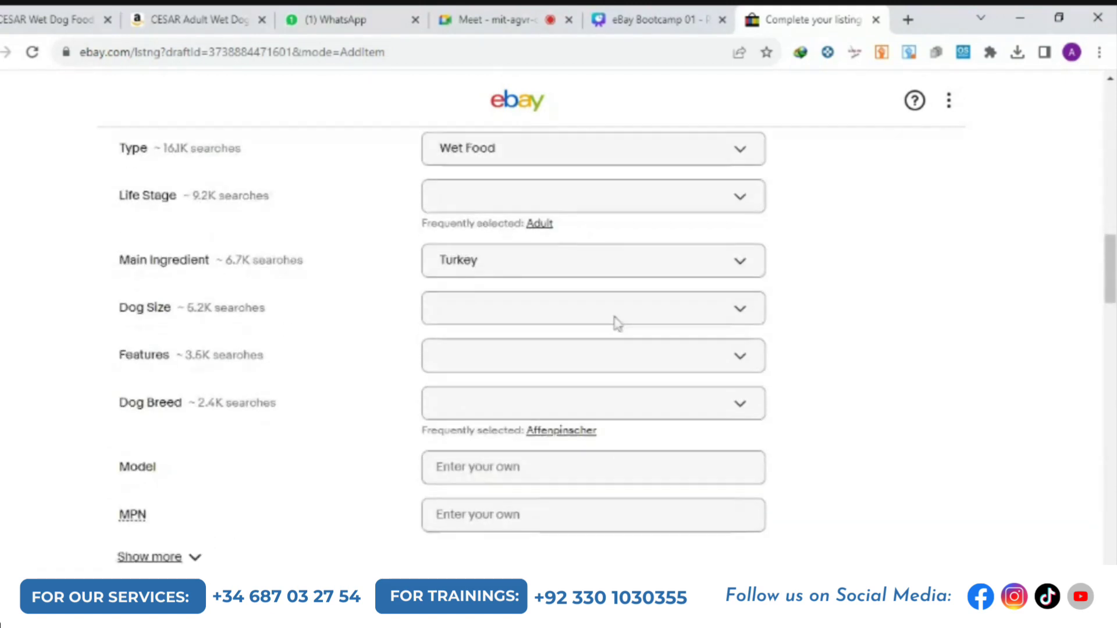
Check the product details on Amazon and the item specifics of the existing eBay listing for Cesar dog food
click(178, 18)
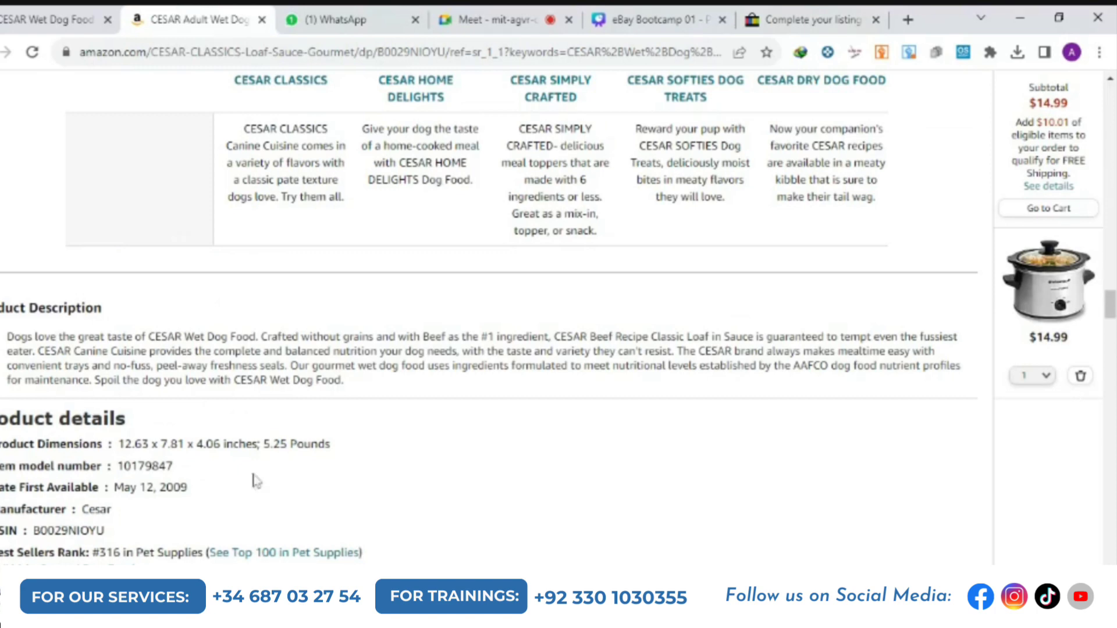
scroll(256, 480, down, 4)
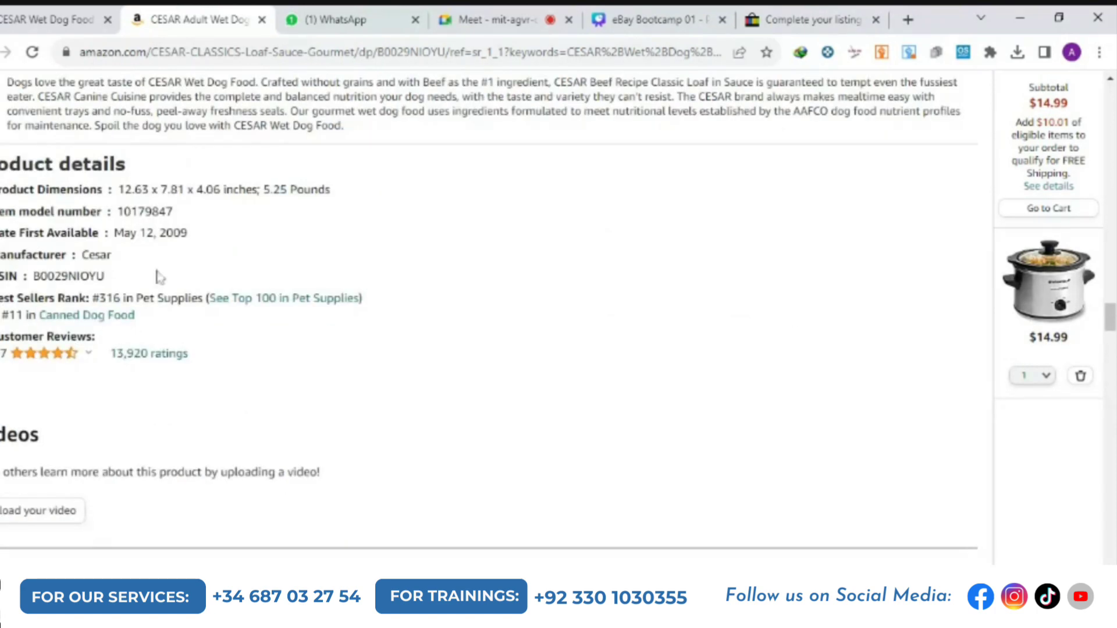
click(29, 22)
scroll(580, 457, down, 3)
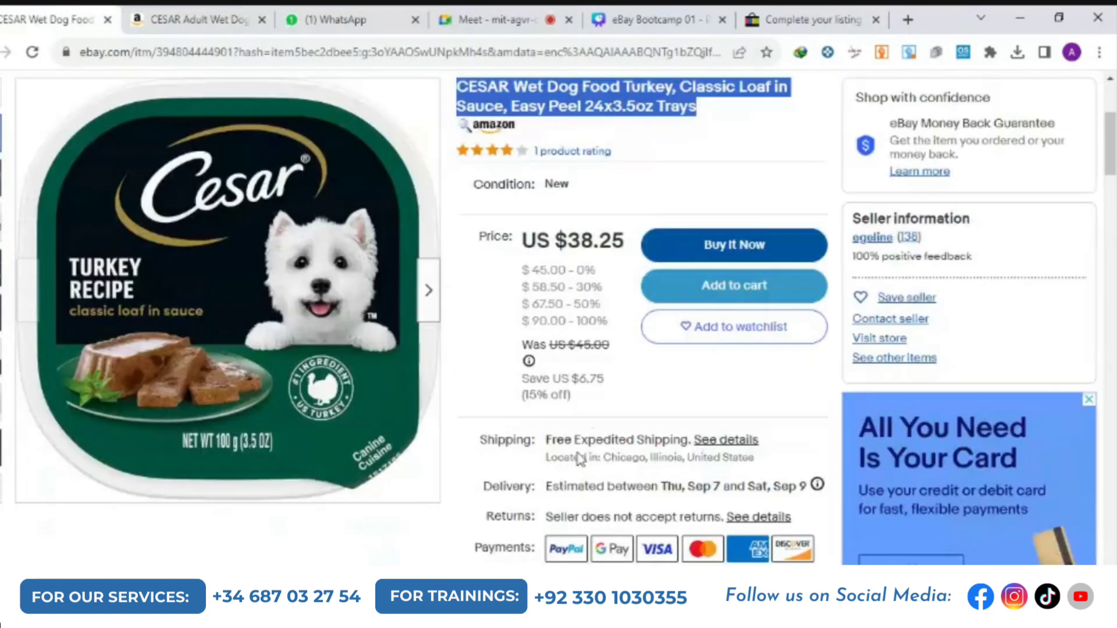
scroll(580, 458, down, 15)
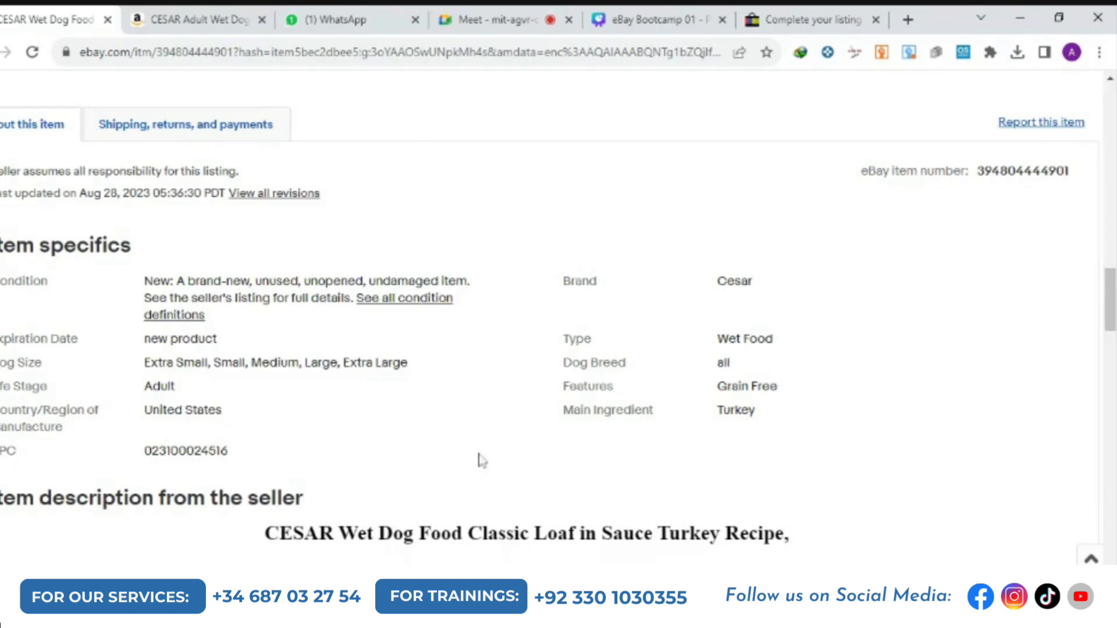
Return to the draft listing and look through its optional item specifics, condition and description sections
click(761, 23)
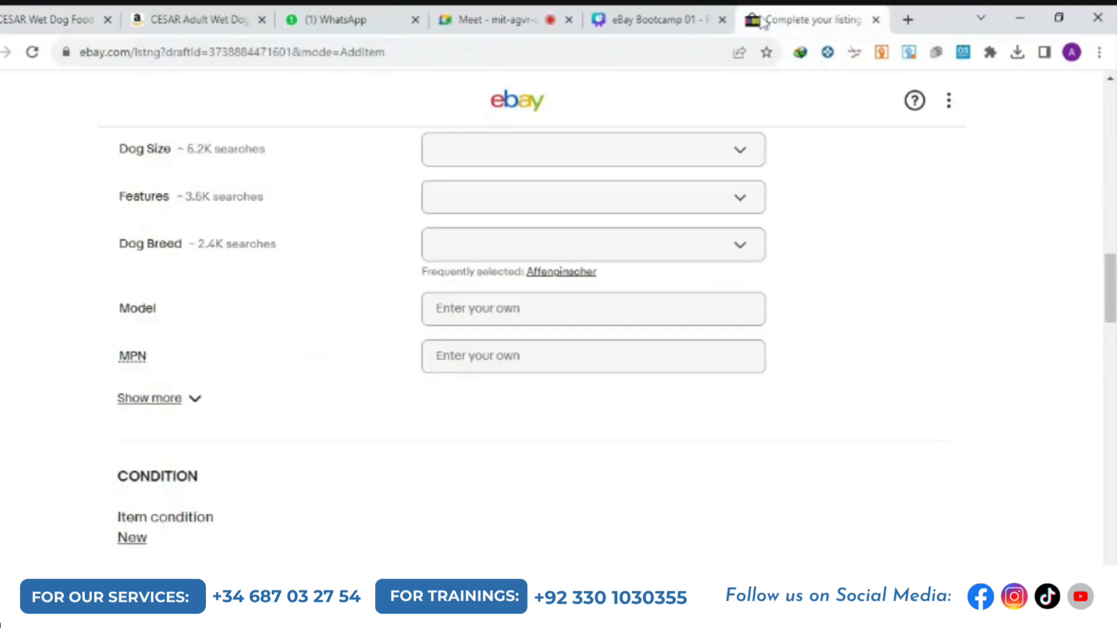
scroll(571, 399, down, 3)
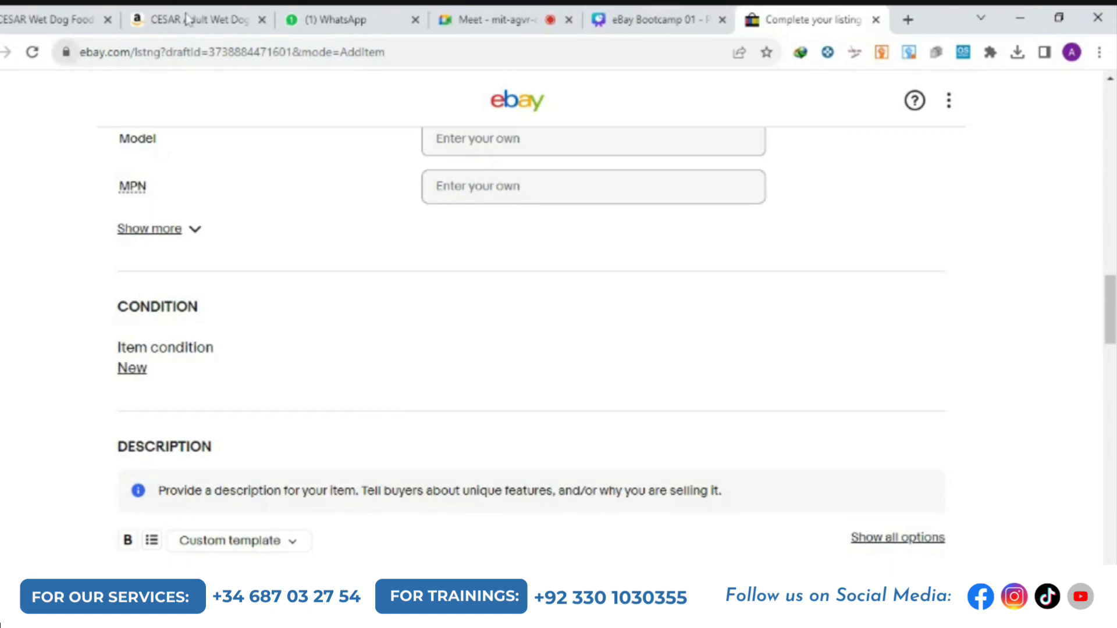
scroll(312, 260, down, 4)
scroll(311, 259, up, 4)
scroll(331, 269, up, 7)
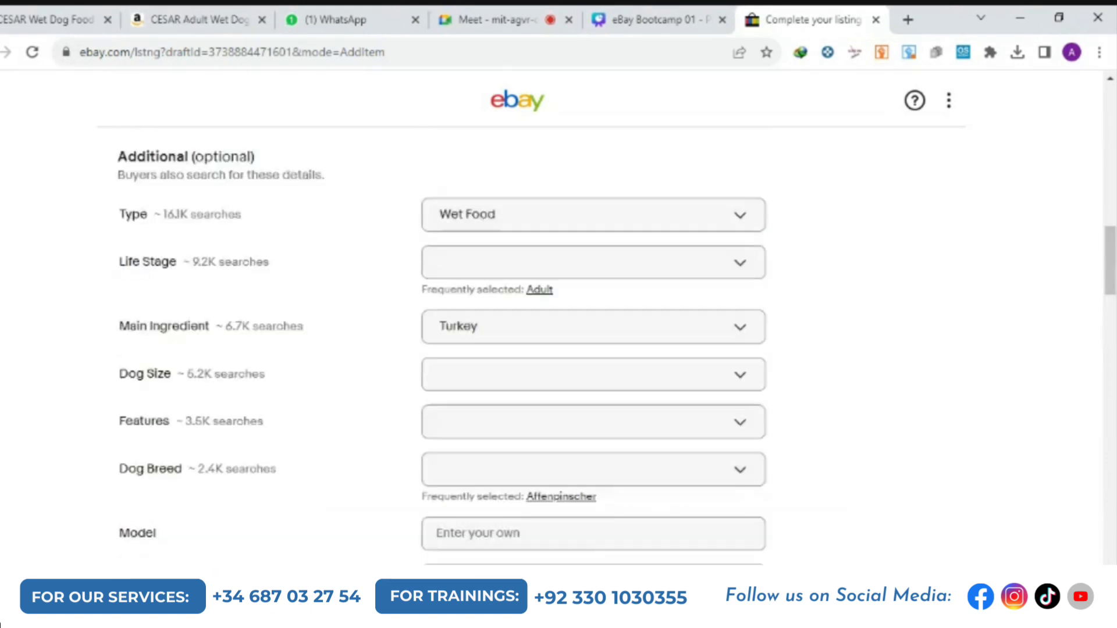
scroll(331, 269, down, 11)
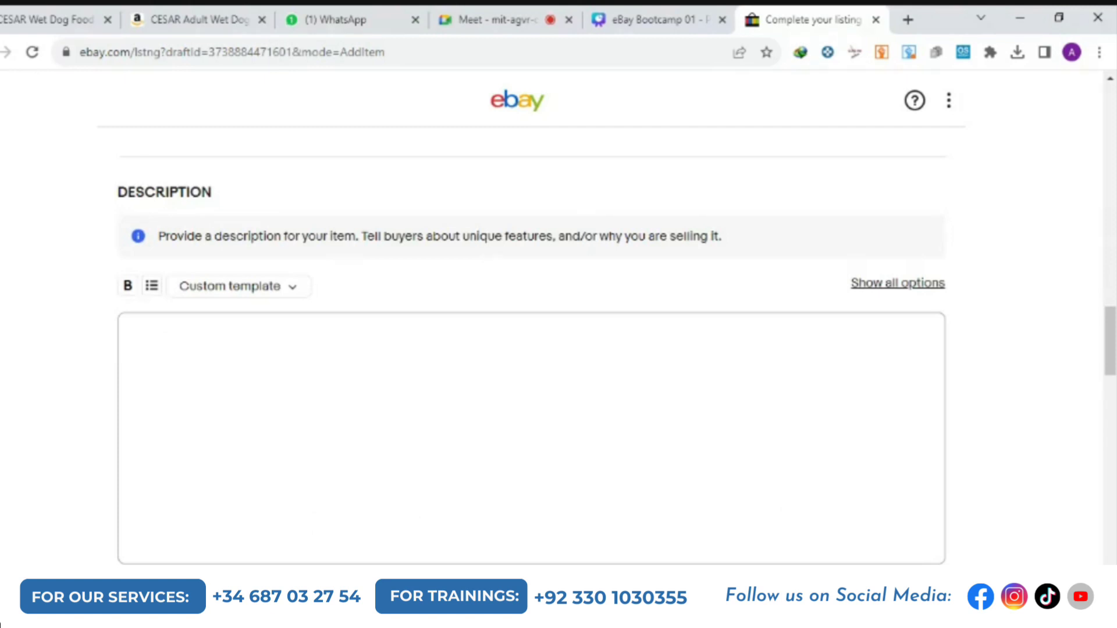
scroll(531, 349, down, 1)
scroll(531, 349, up, 1)
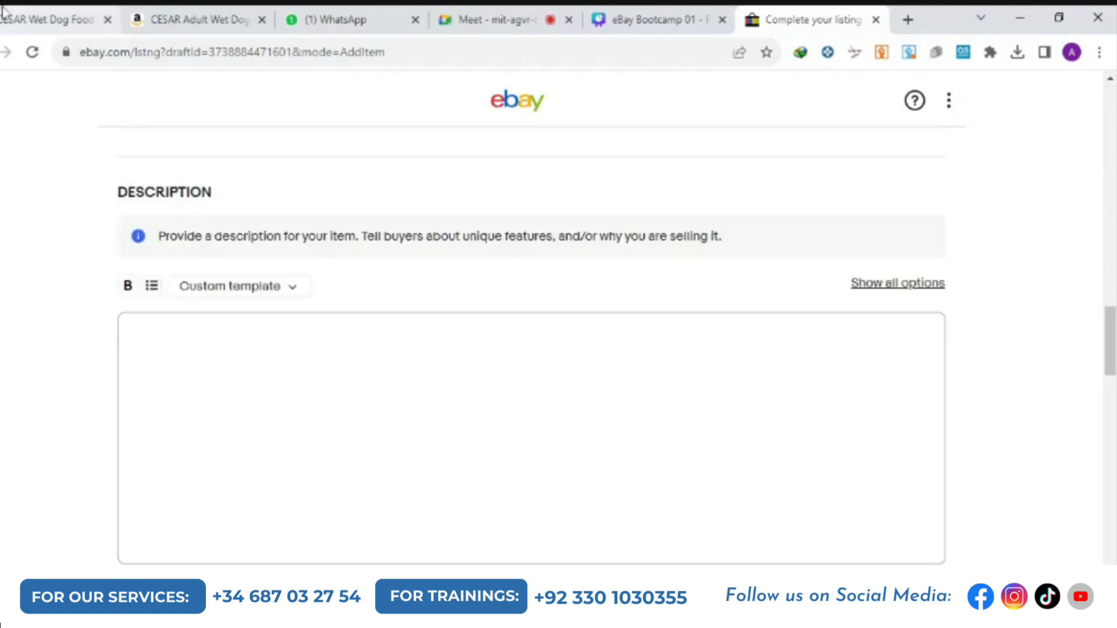
Copy the Product Description paragraph from the existing eBay Cesar dog food listing and paste it into the draft listing's description
click(55, 19)
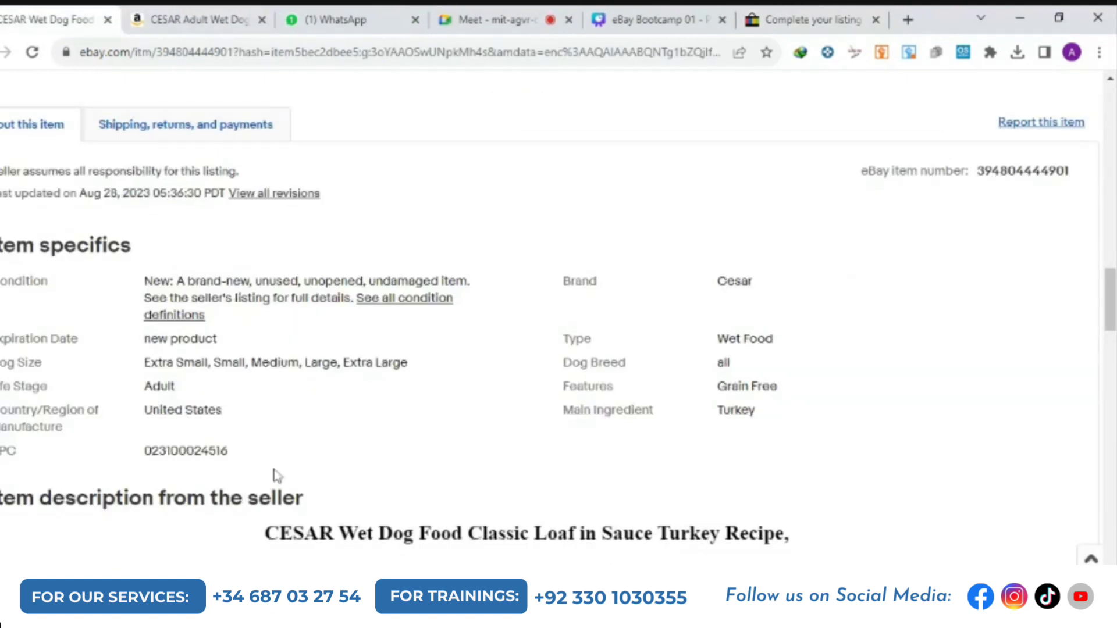
scroll(280, 460, up, 4)
scroll(284, 447, down, 6)
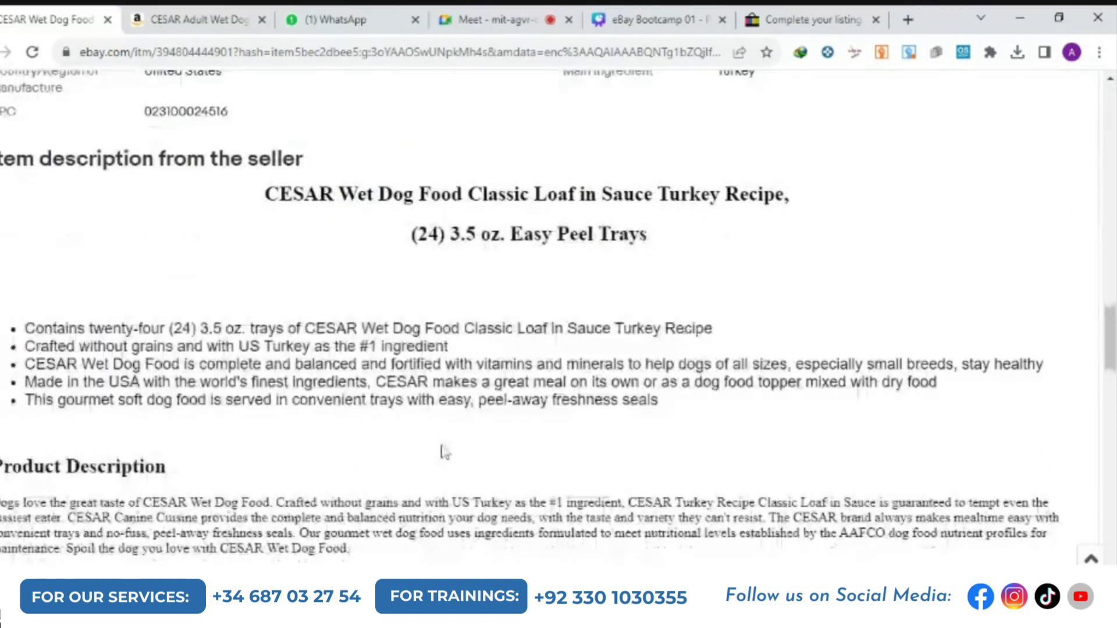
scroll(441, 452, down, 1)
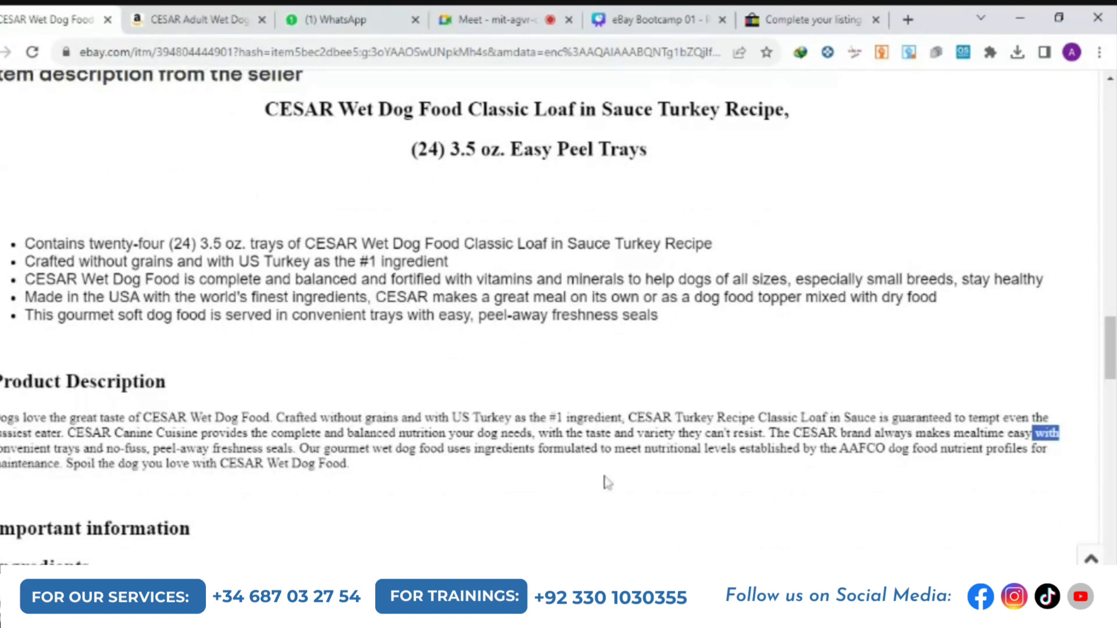
triple_click(618, 434)
key(ctrl+c)
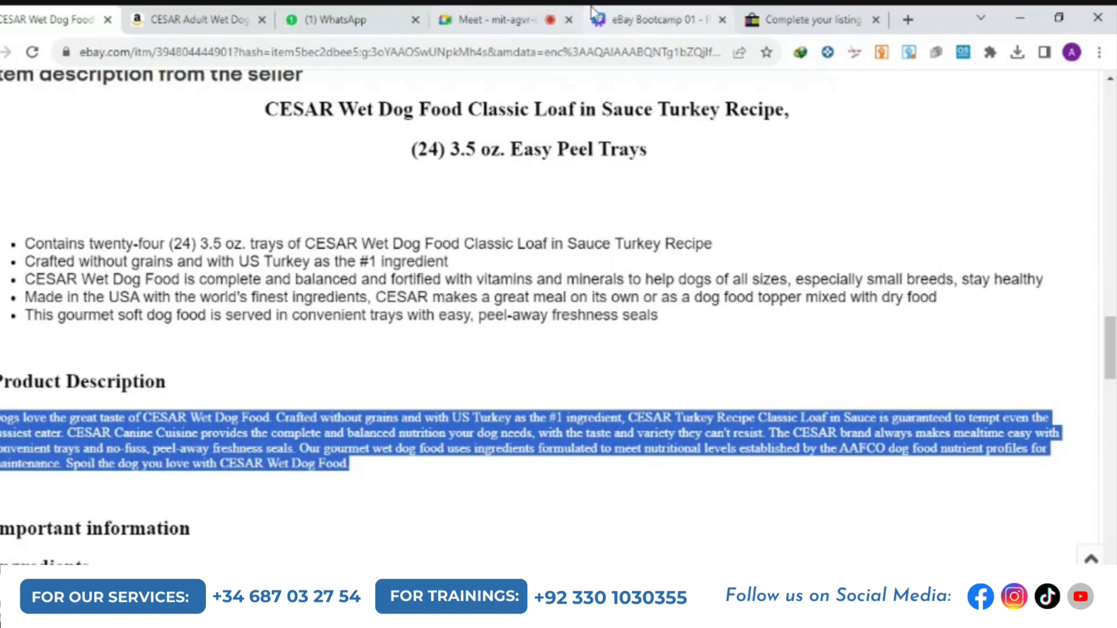
click(766, 17)
click(297, 423)
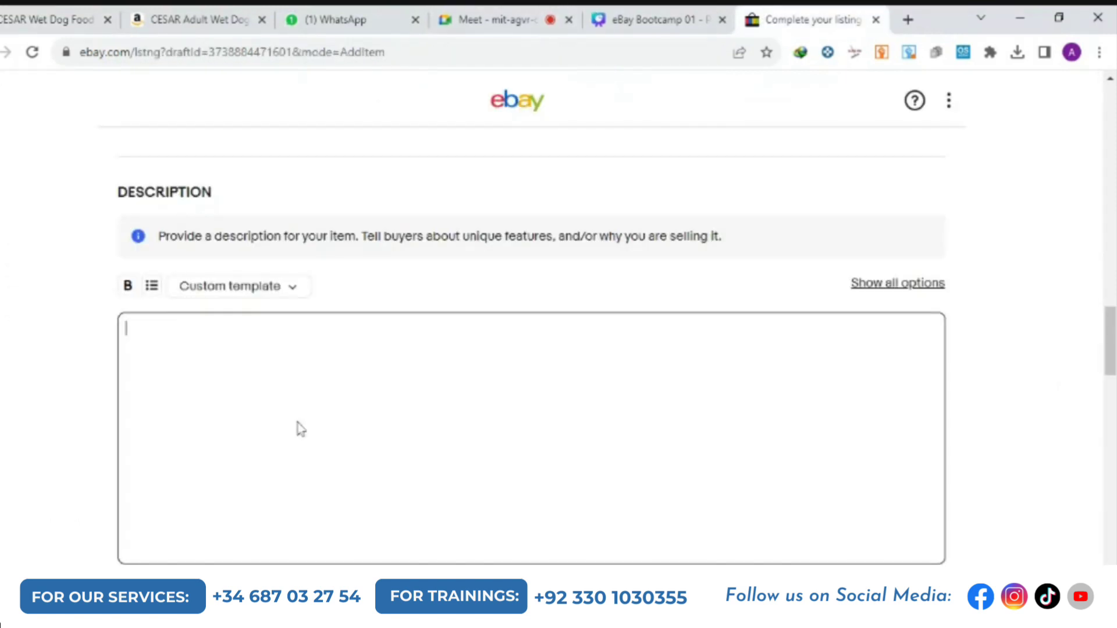
key(ctrl+v)
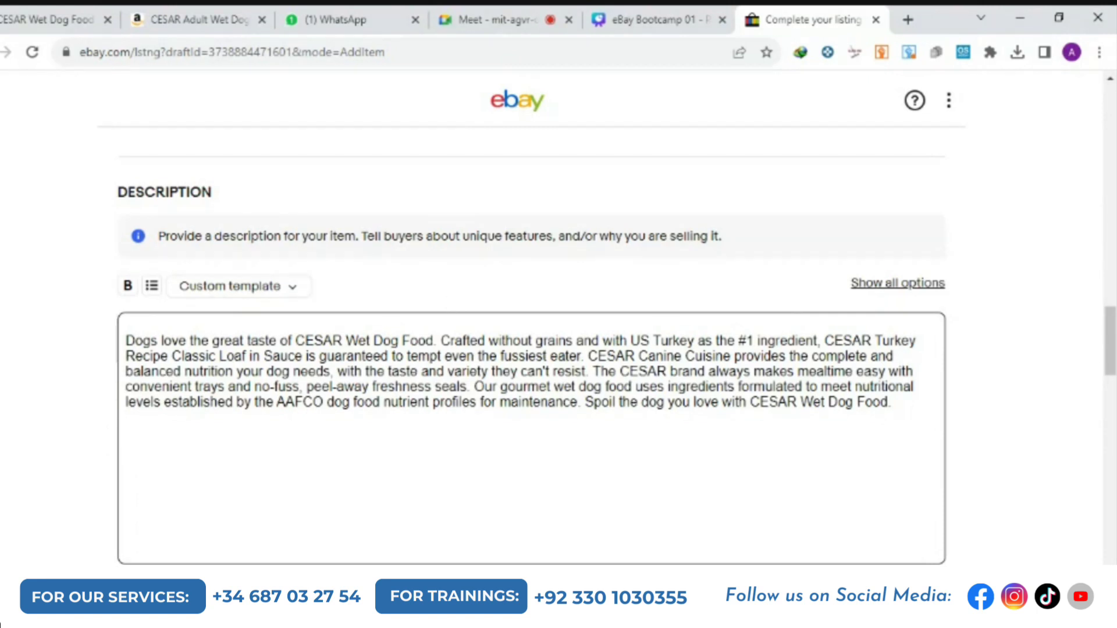
Make the word "Dogs" at the start of the description bold and check the custom template options
double_click(143, 341)
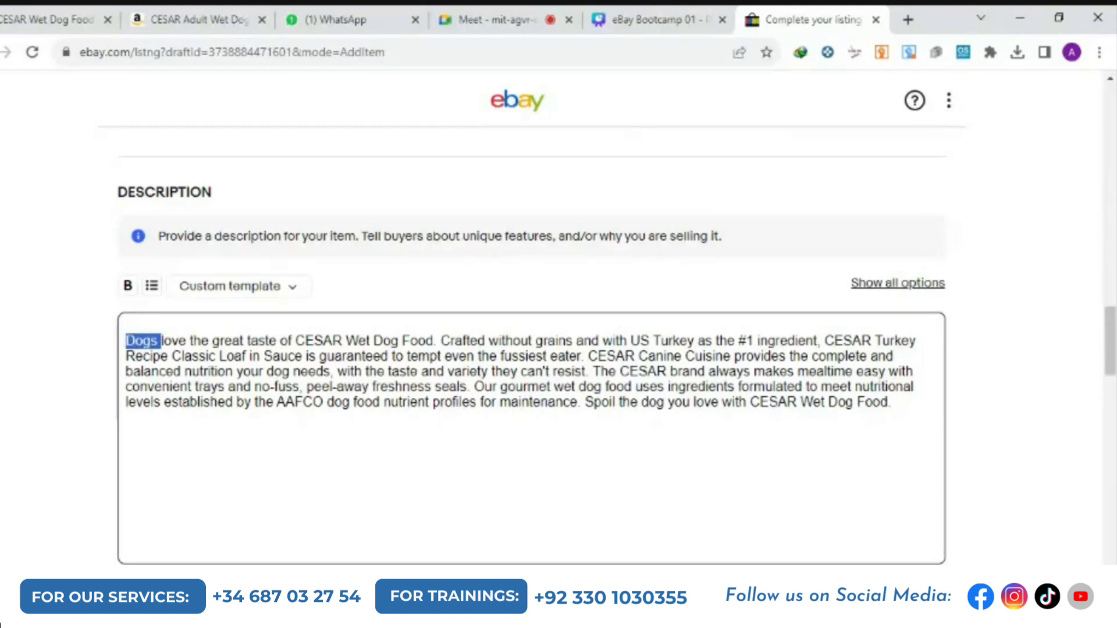
click(143, 341)
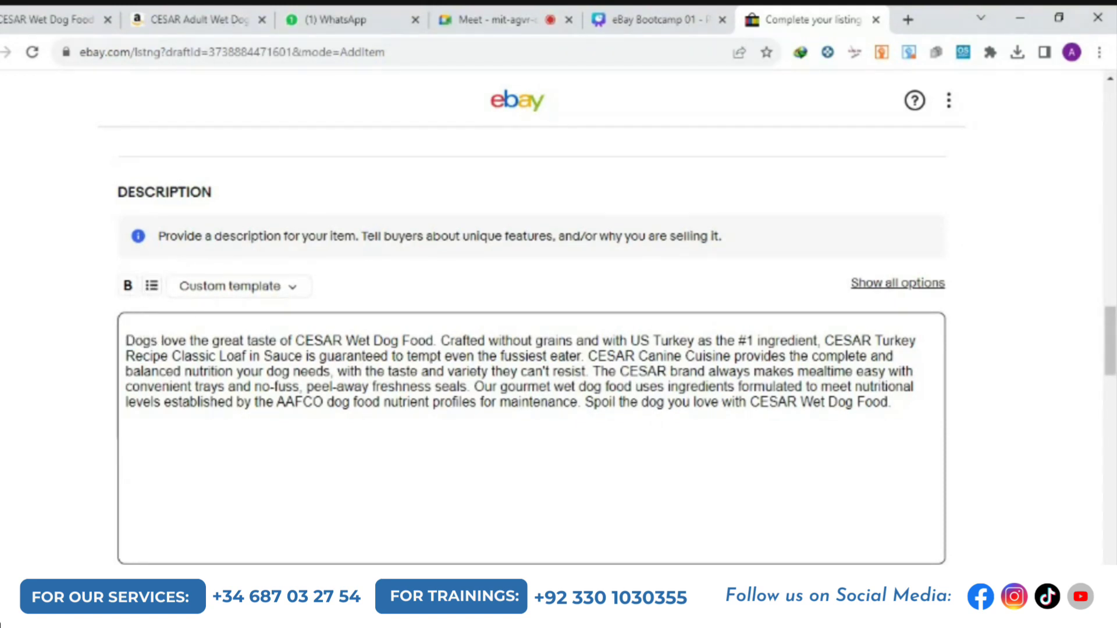
double_click(135, 341)
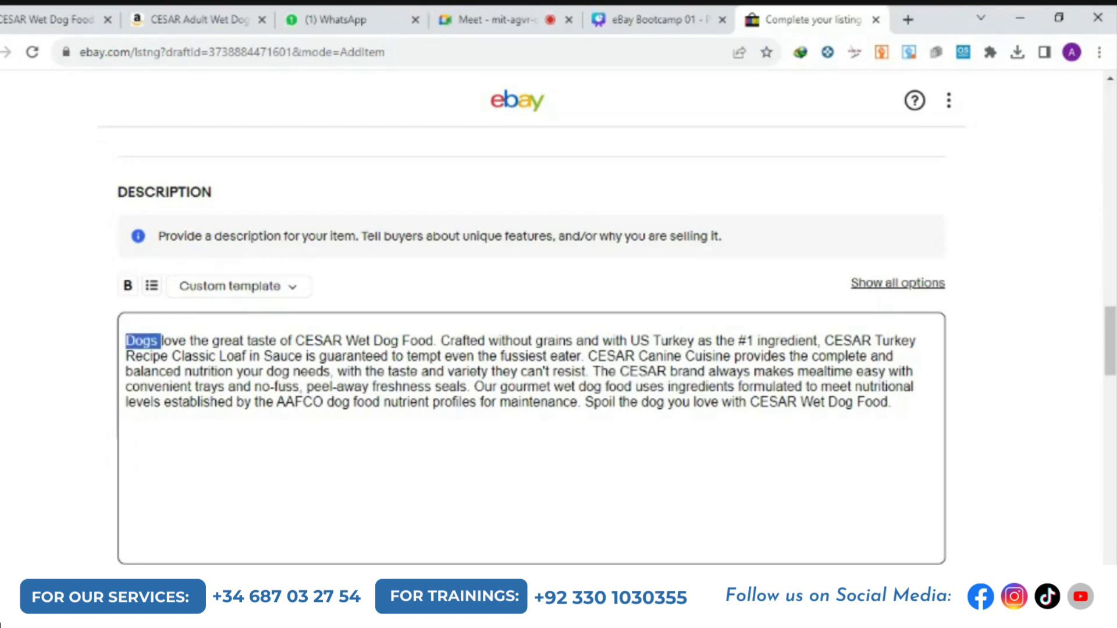
click(128, 286)
click(125, 430)
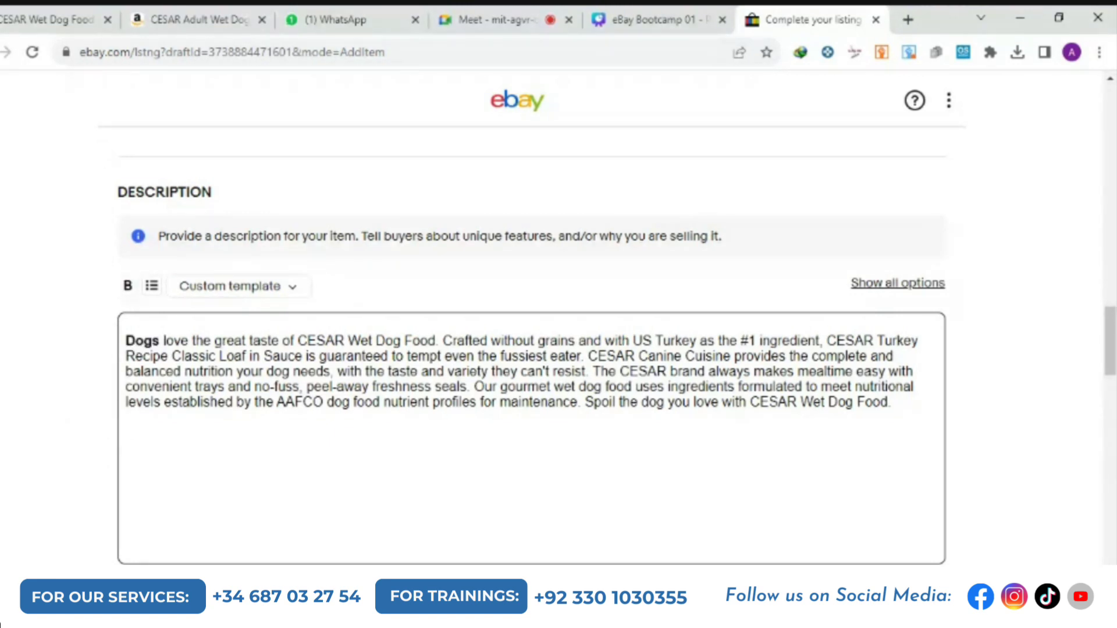
click(296, 291)
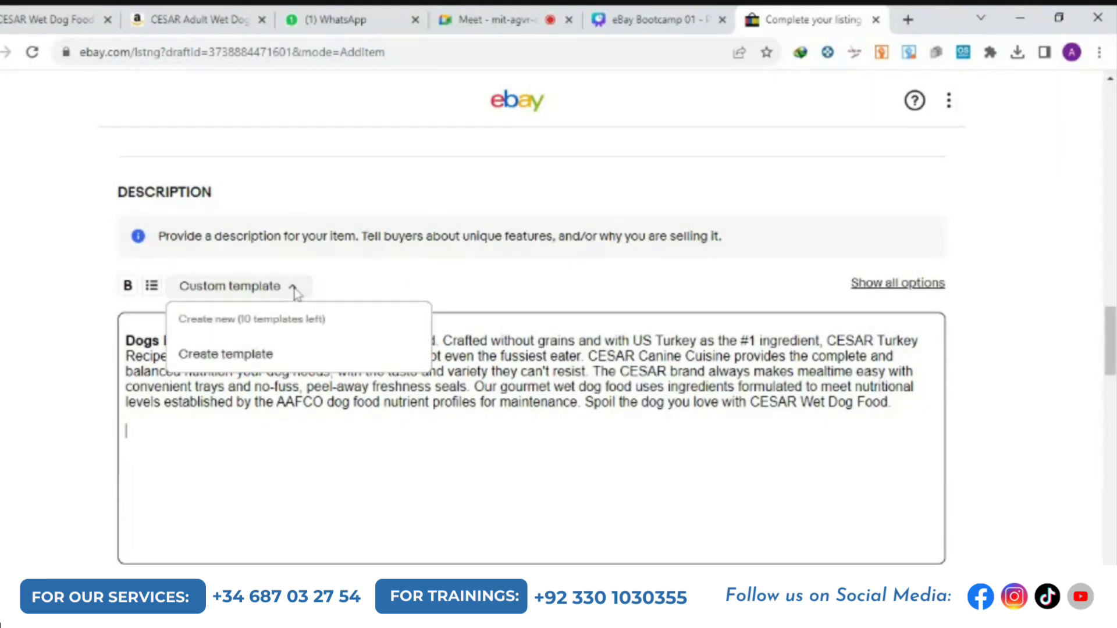
click(384, 276)
Review the draft's item specifics, condition, description, pricing, title and photo sections, and check the listing settings
scroll(531, 351, up, 8)
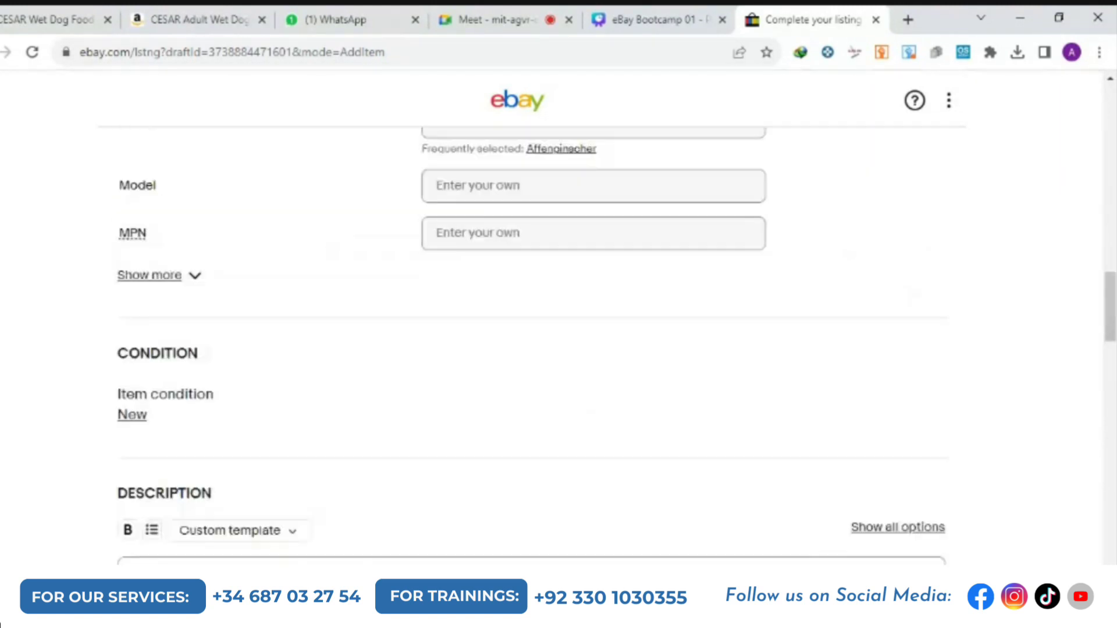
scroll(531, 351, down, 10)
scroll(531, 351, up, 3)
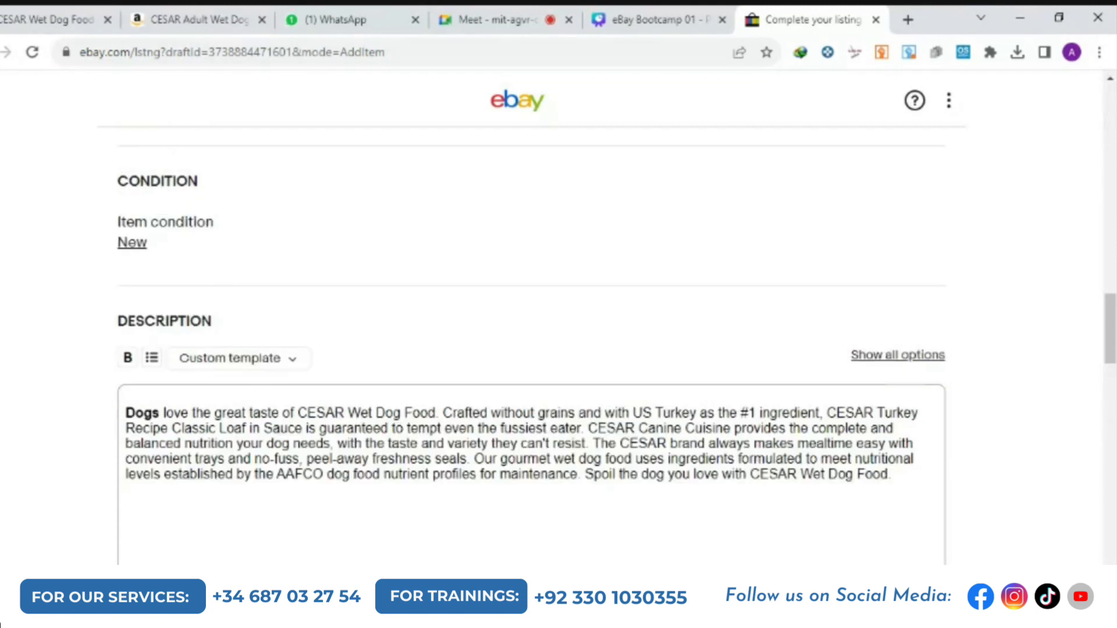
scroll(524, 544, up, 7)
scroll(531, 492, down, 4)
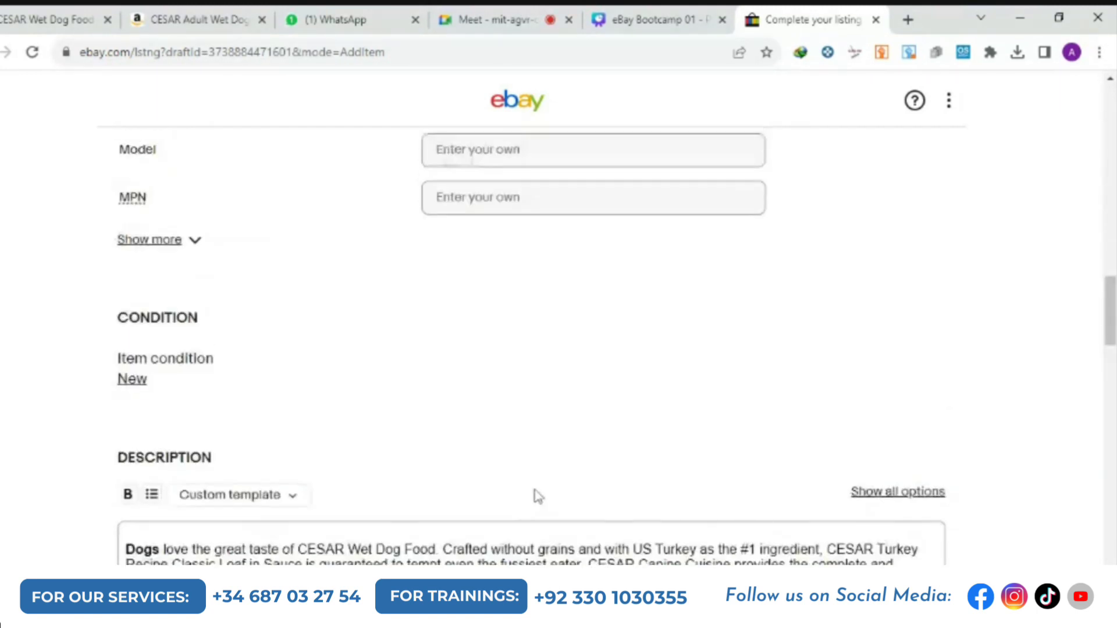
scroll(535, 492, up, 7)
scroll(535, 486, down, 14)
scroll(584, 529, down, 2)
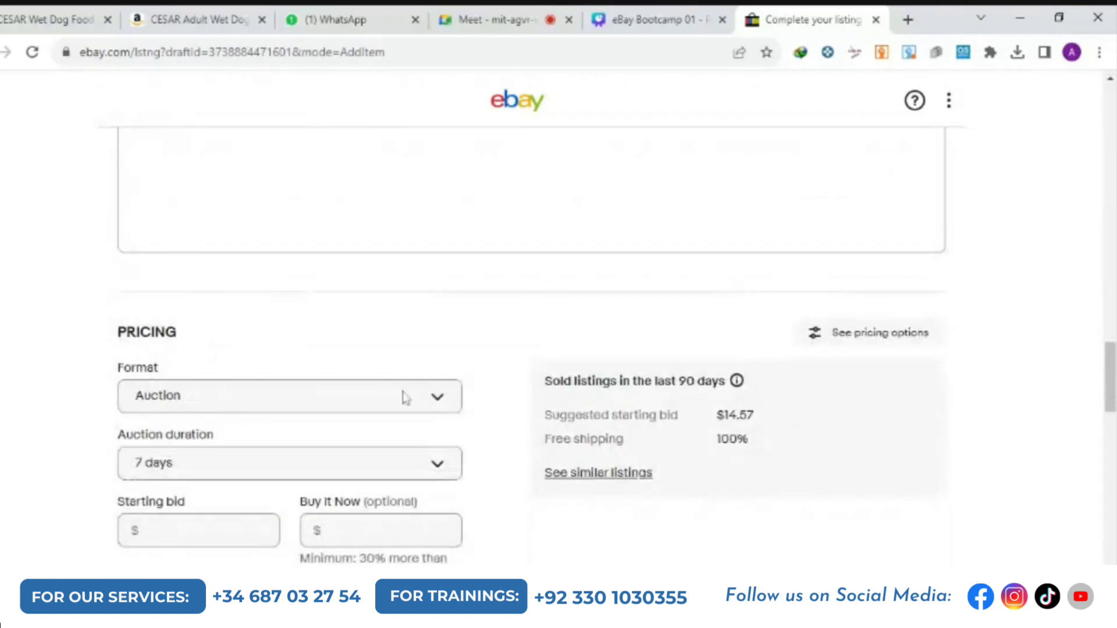
scroll(404, 394, up, 5)
scroll(665, 354, up, 6)
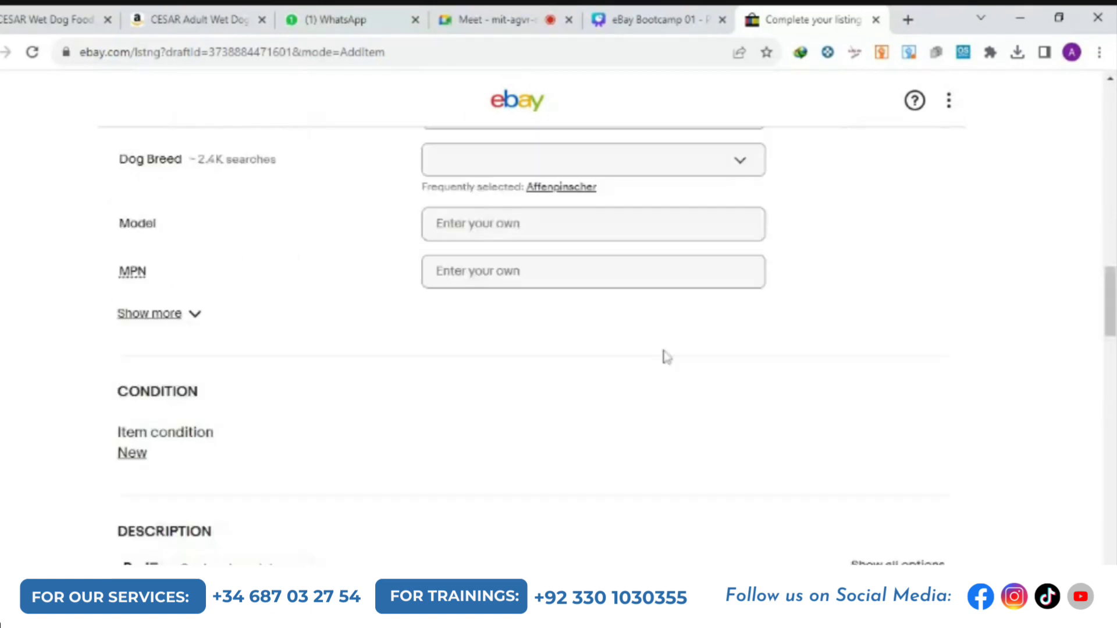
scroll(532, 285, down, 5)
scroll(506, 346, down, 12)
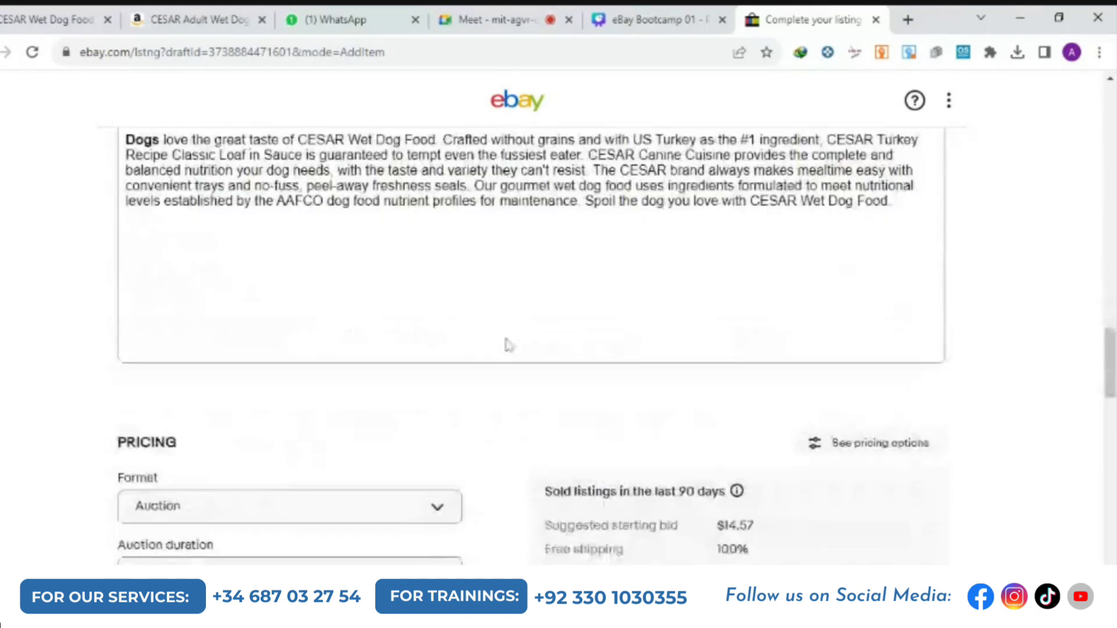
scroll(506, 345, up, 4)
scroll(506, 346, up, 12)
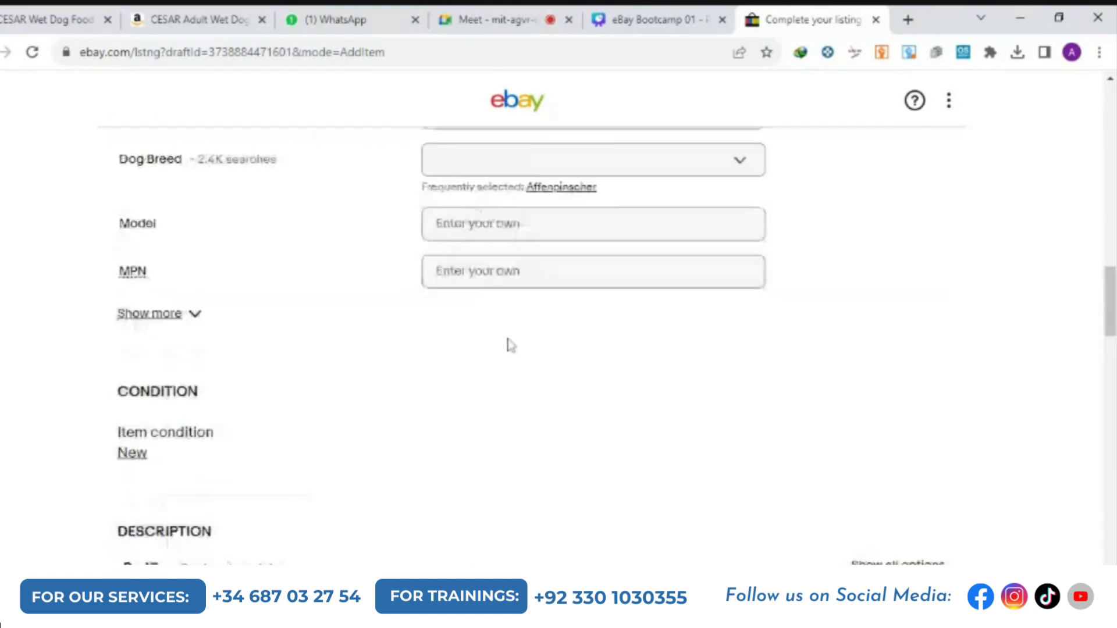
scroll(506, 346, up, 7)
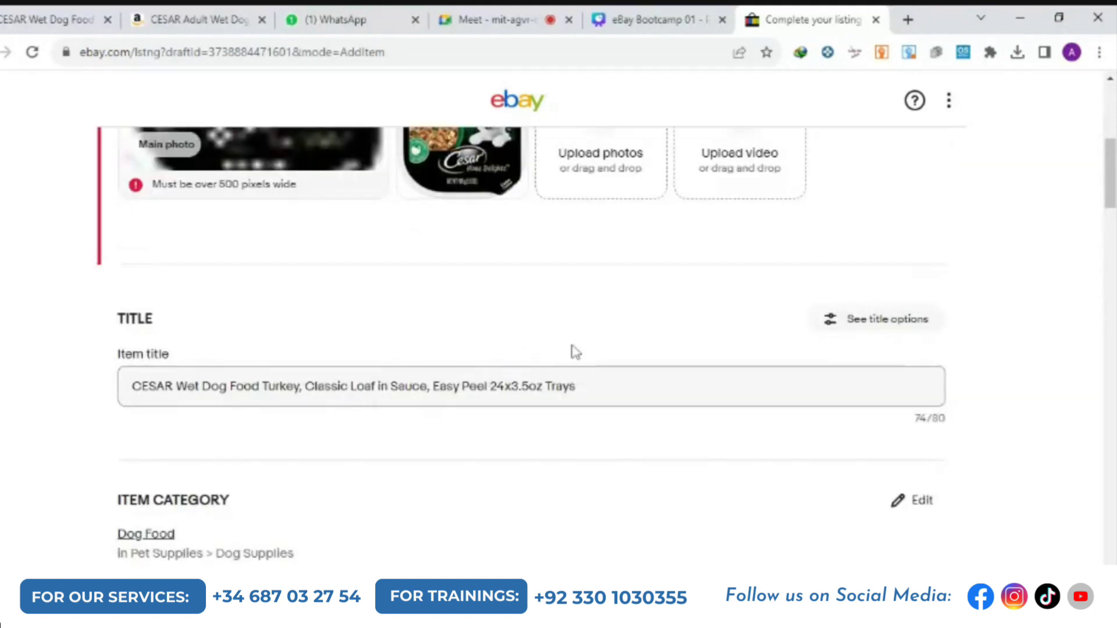
scroll(571, 351, up, 5)
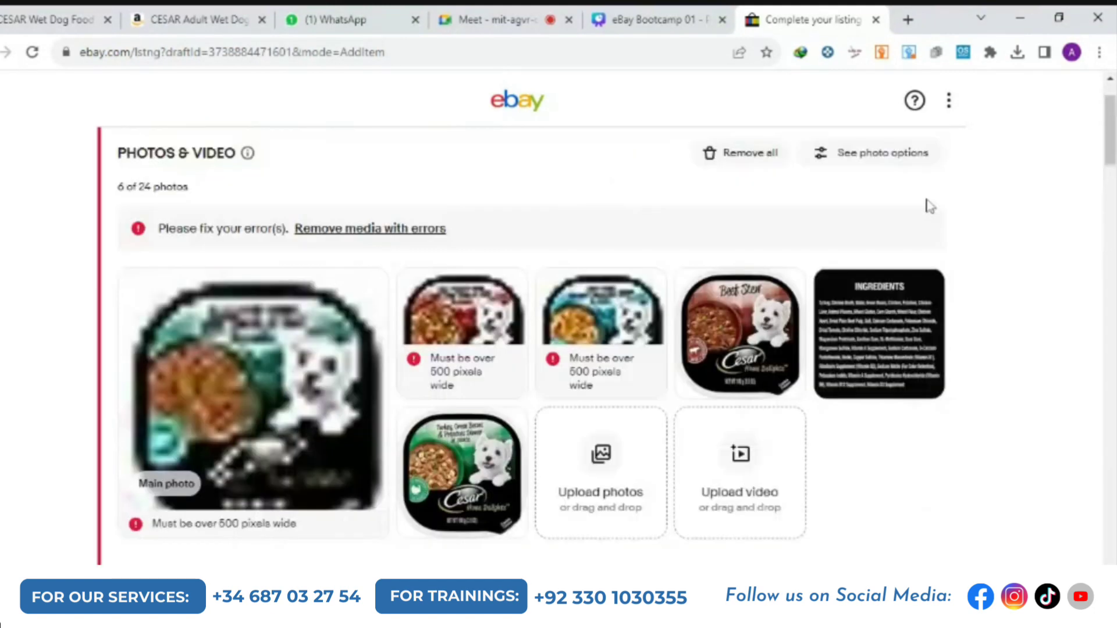
click(949, 101)
click(916, 140)
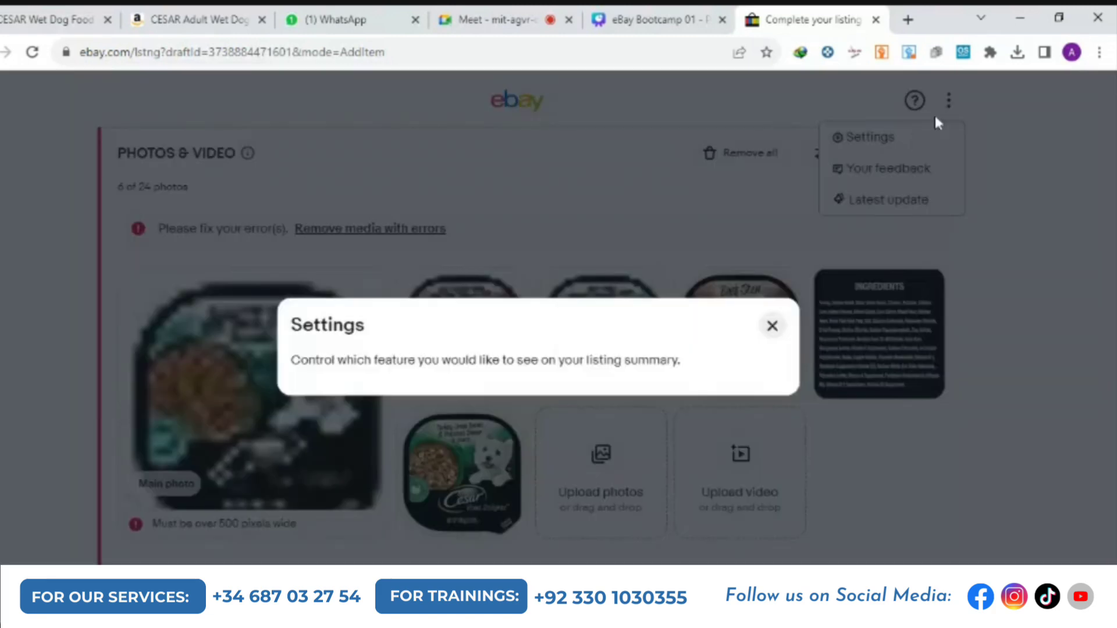
click(955, 102)
Set the pricing format of the draft listing to Buy It Now
scroll(983, 309, down, 15)
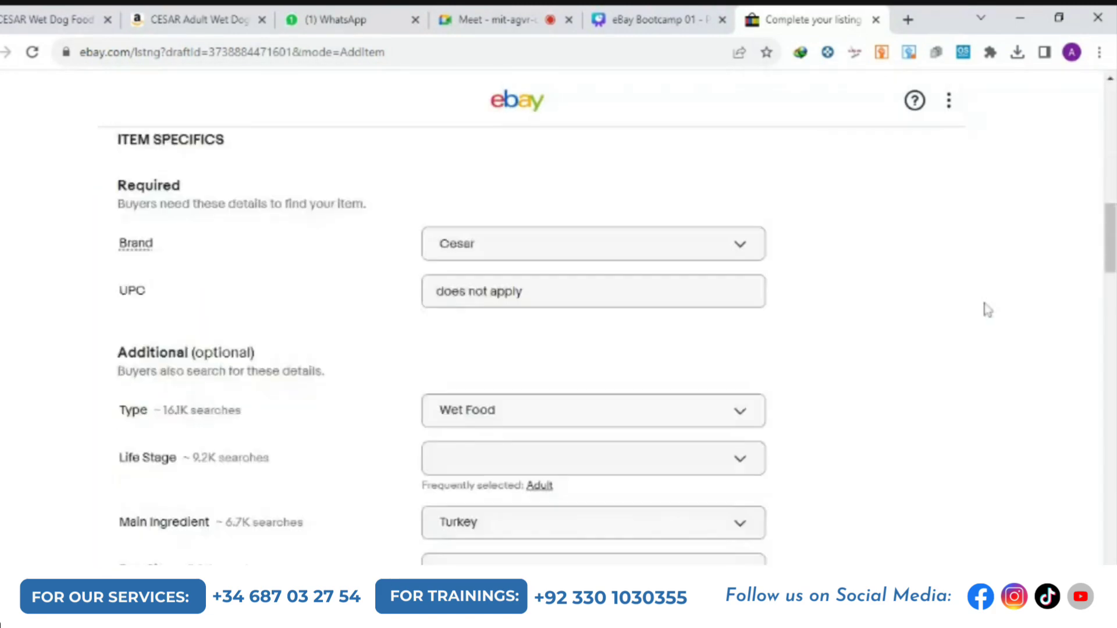
scroll(945, 333, down, 10)
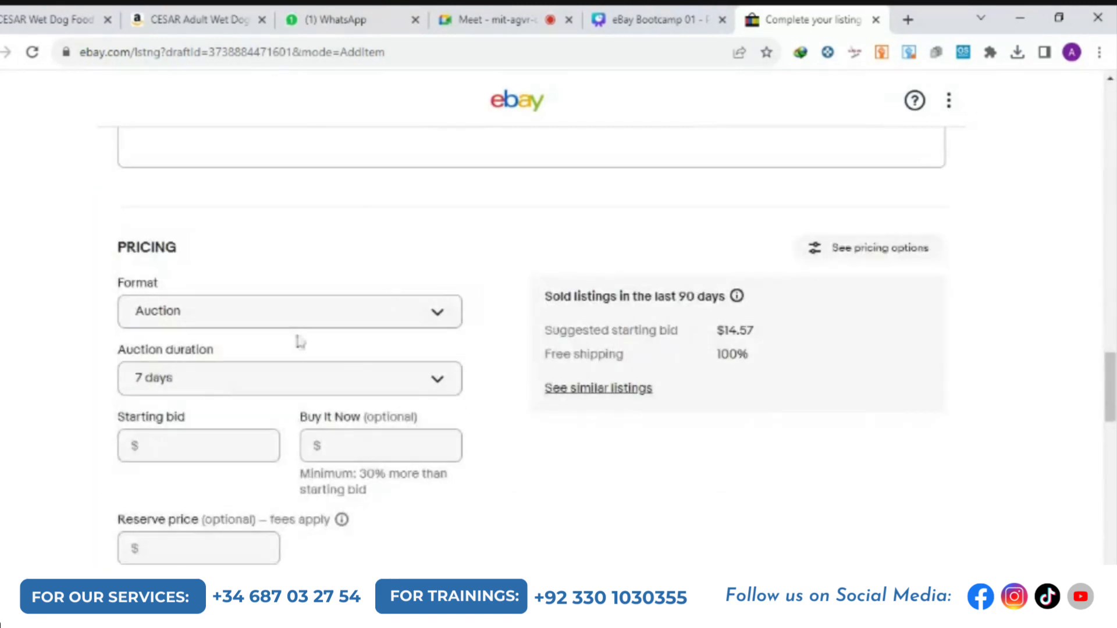
click(450, 318)
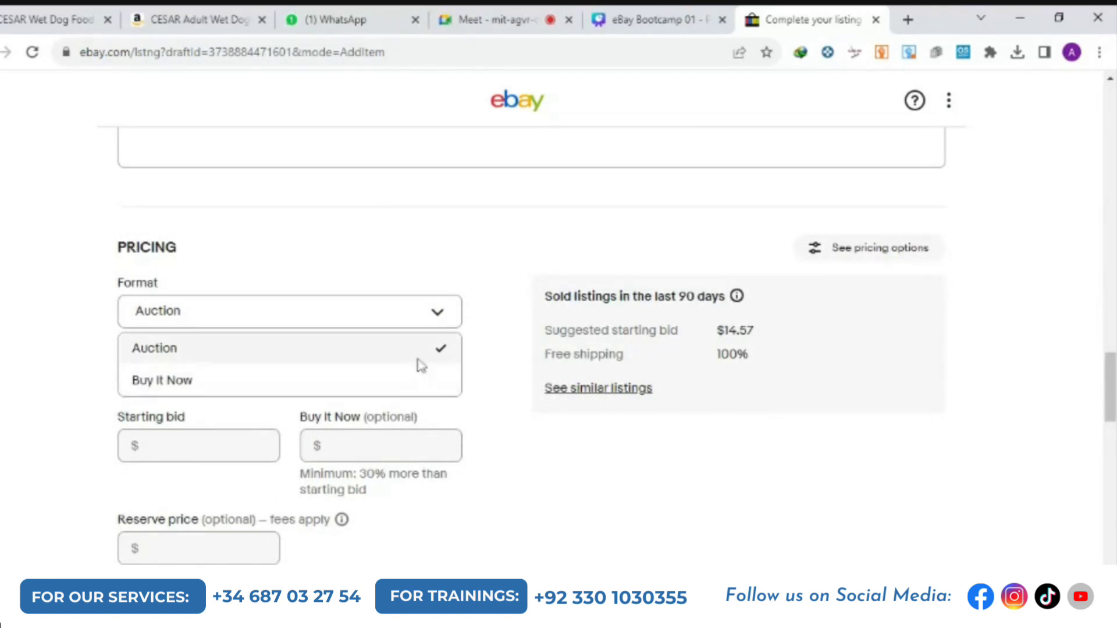
click(415, 384)
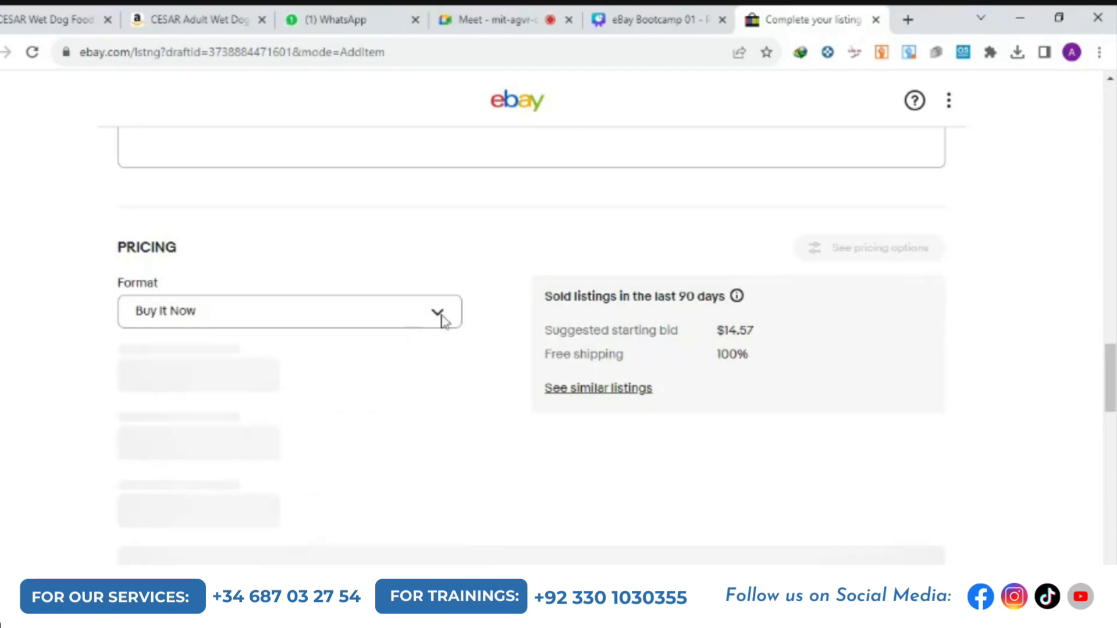
Open the draft listing's variations for editing
scroll(446, 320, up, 1)
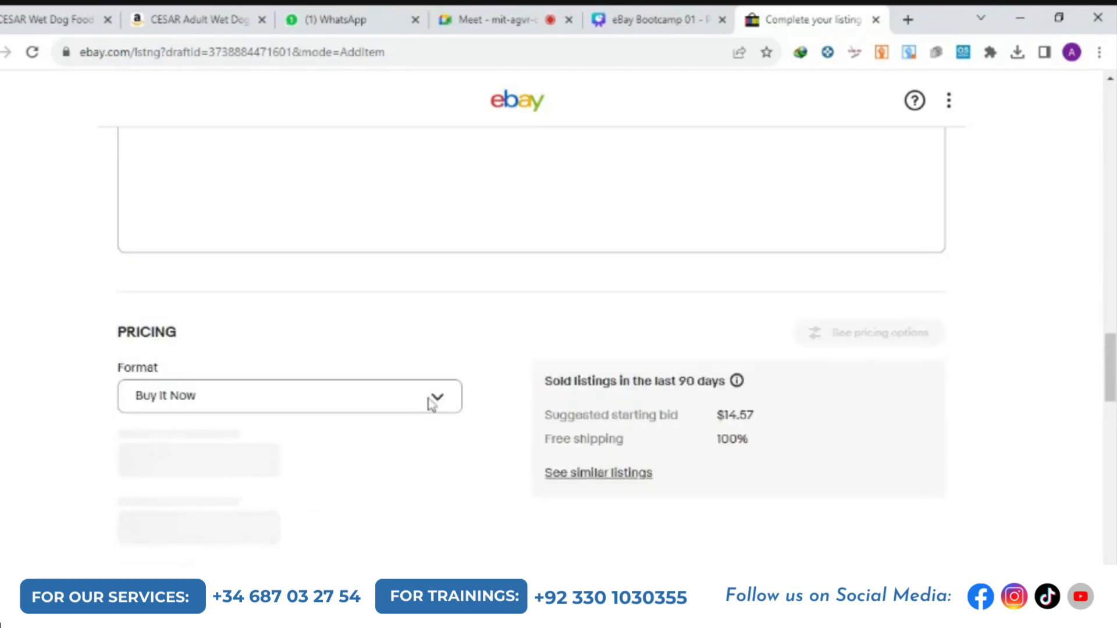
scroll(434, 401, up, 10)
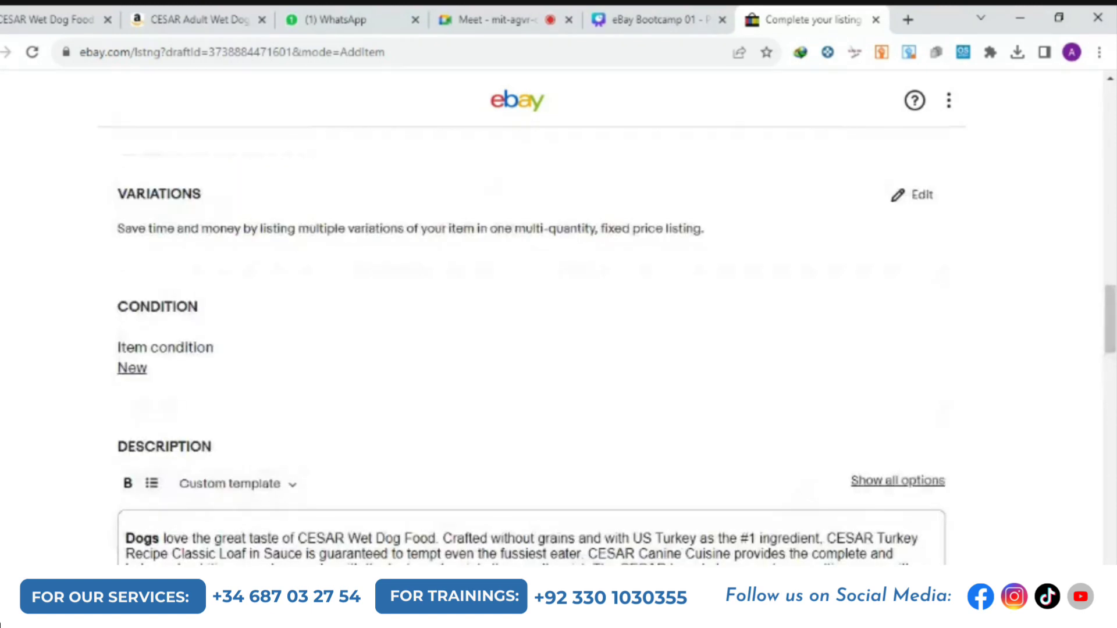
scroll(700, 396, down, 6)
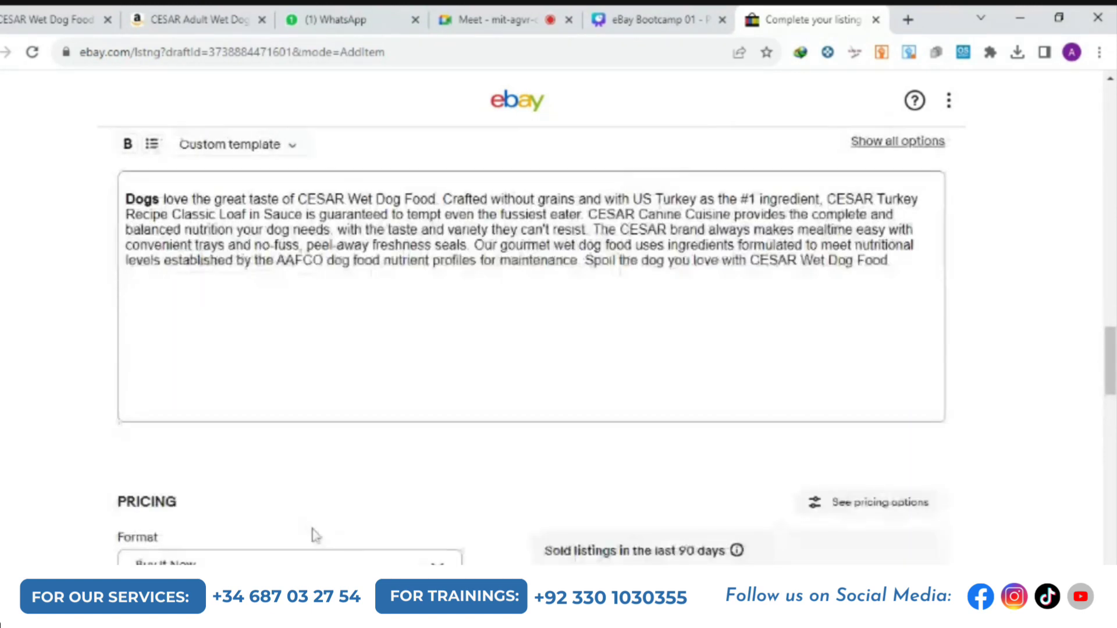
scroll(314, 532, down, 2)
scroll(490, 474, up, 8)
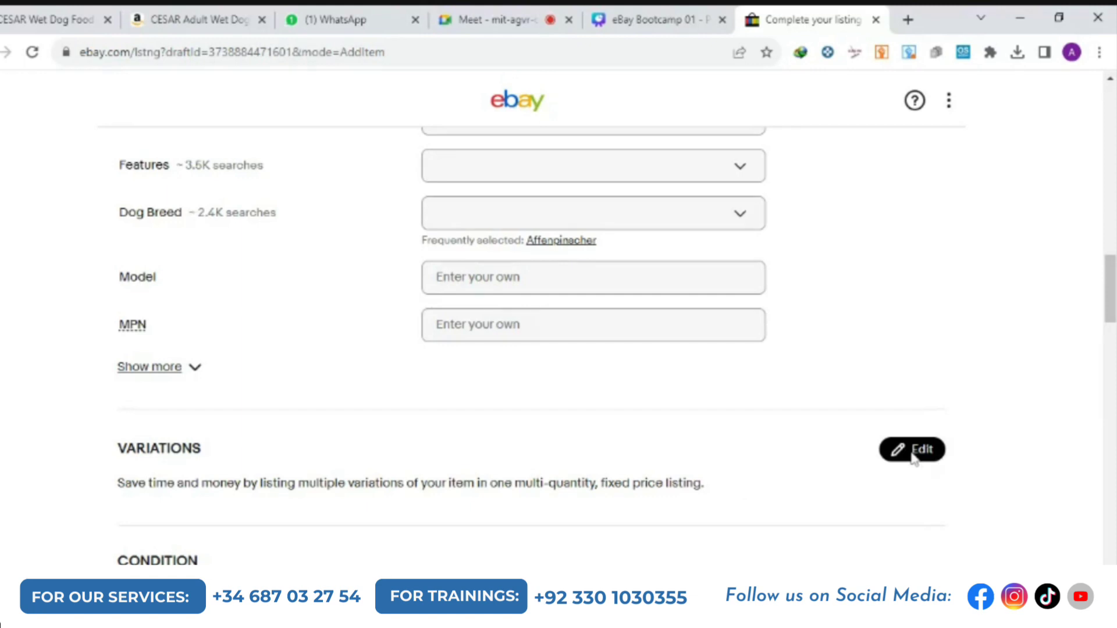
click(911, 454)
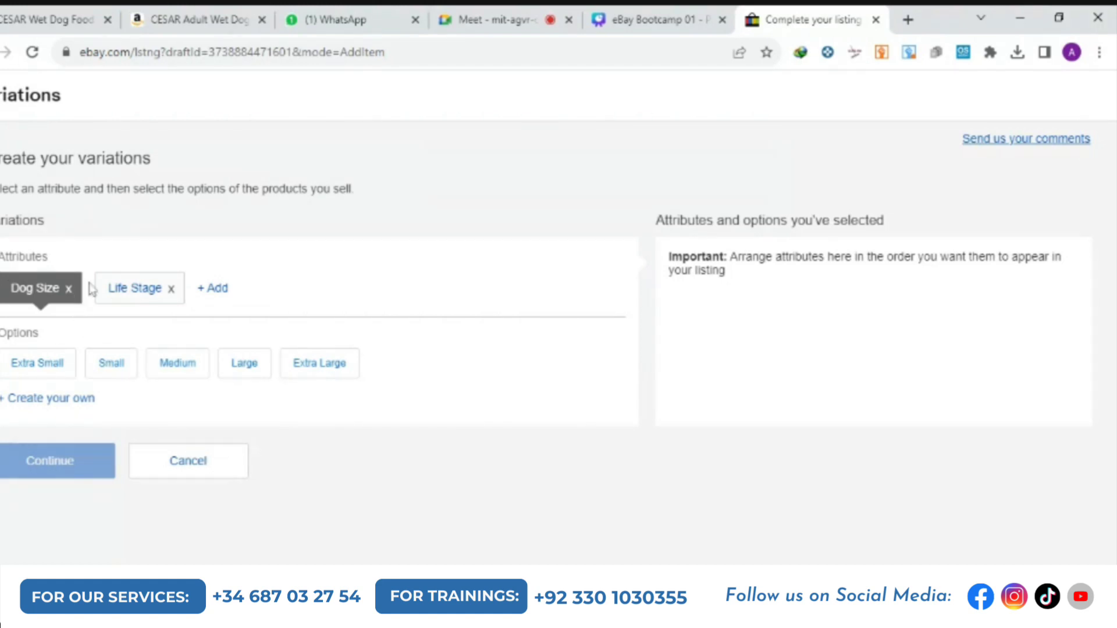
Remove the Life Stage and Dog Size variation attributes and add a custom attribute named "colours"
click(217, 288)
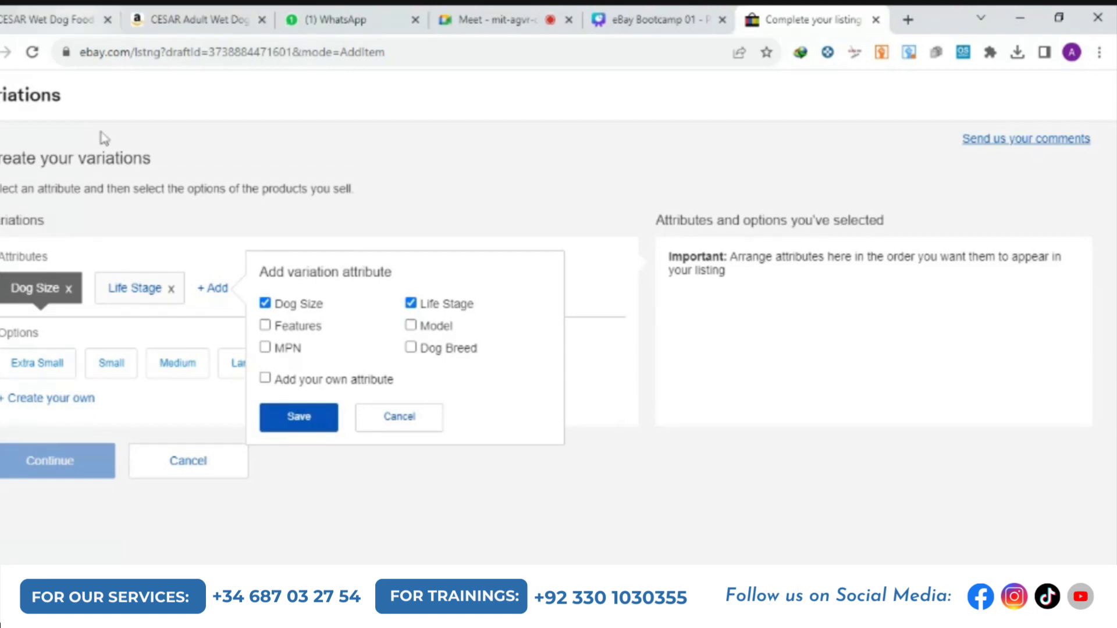
click(171, 289)
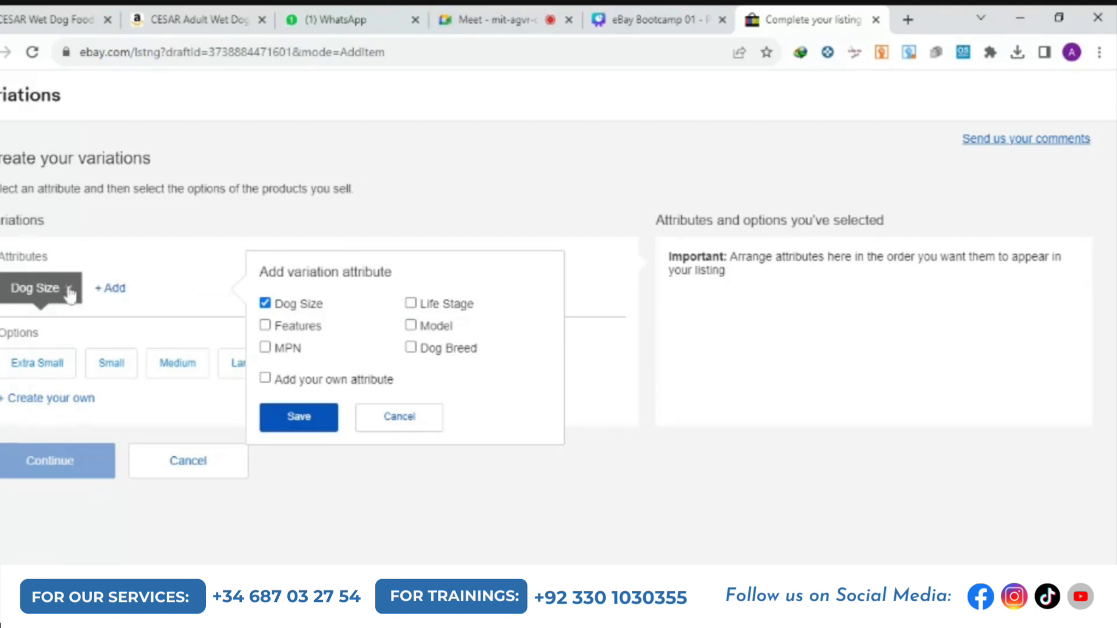
click(68, 289)
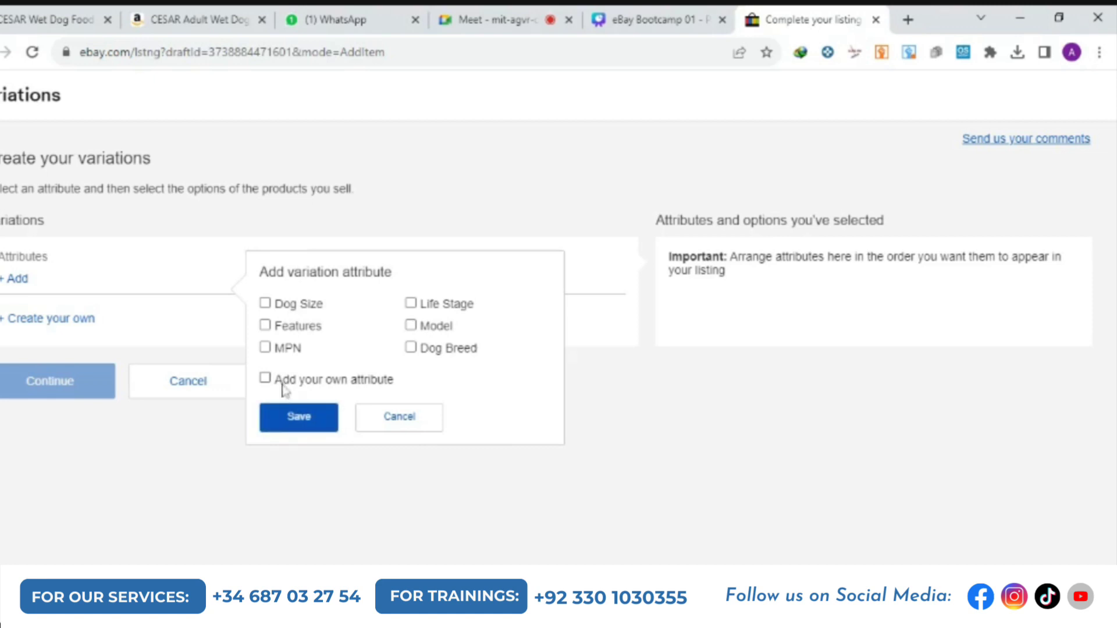
click(266, 379)
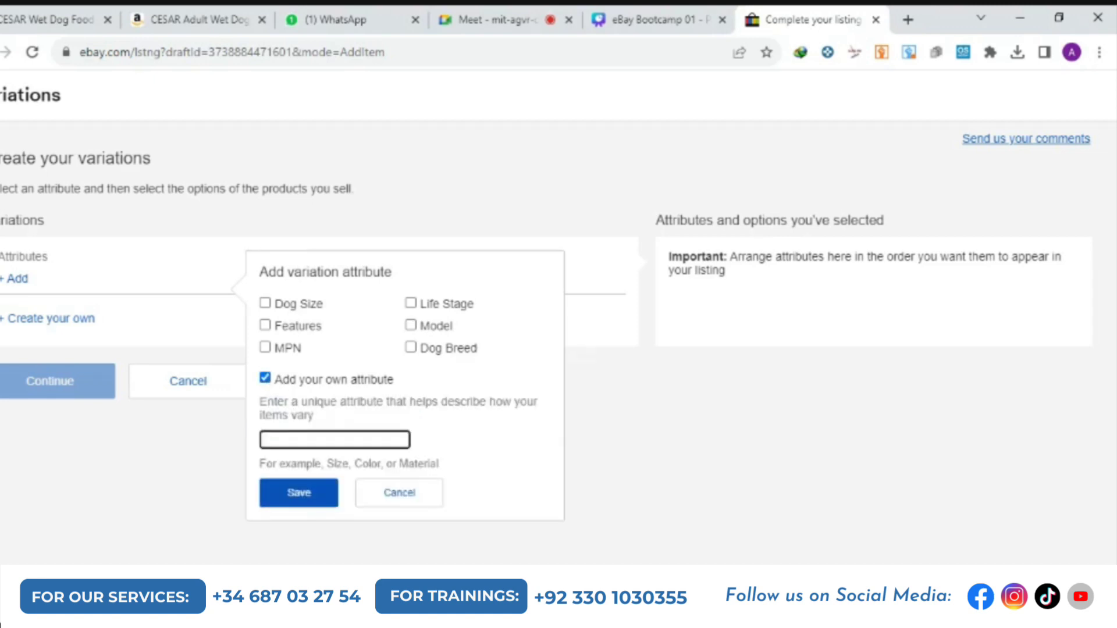
text(colours)
key(Return)
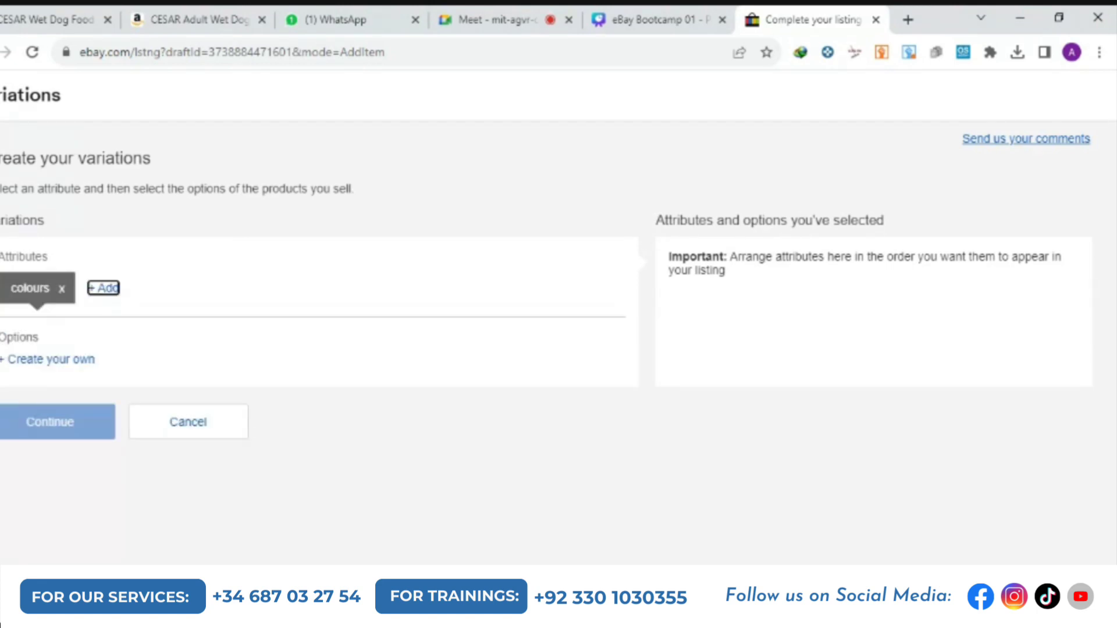
Add Dog Size, Features and Dog Breed as variation attributes alongside colours
click(105, 288)
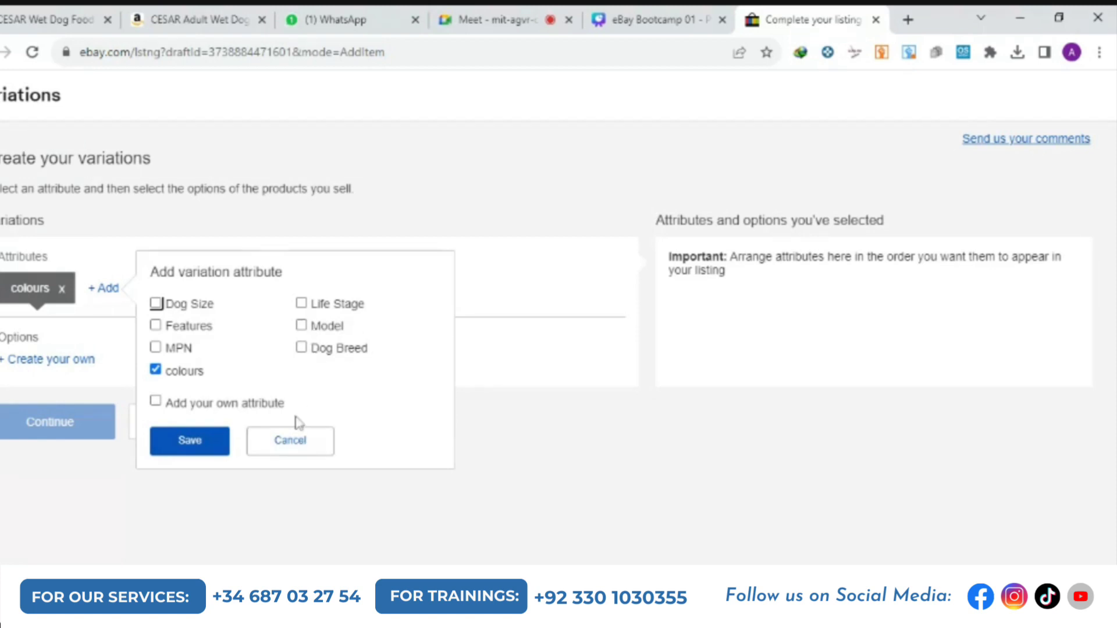
click(303, 349)
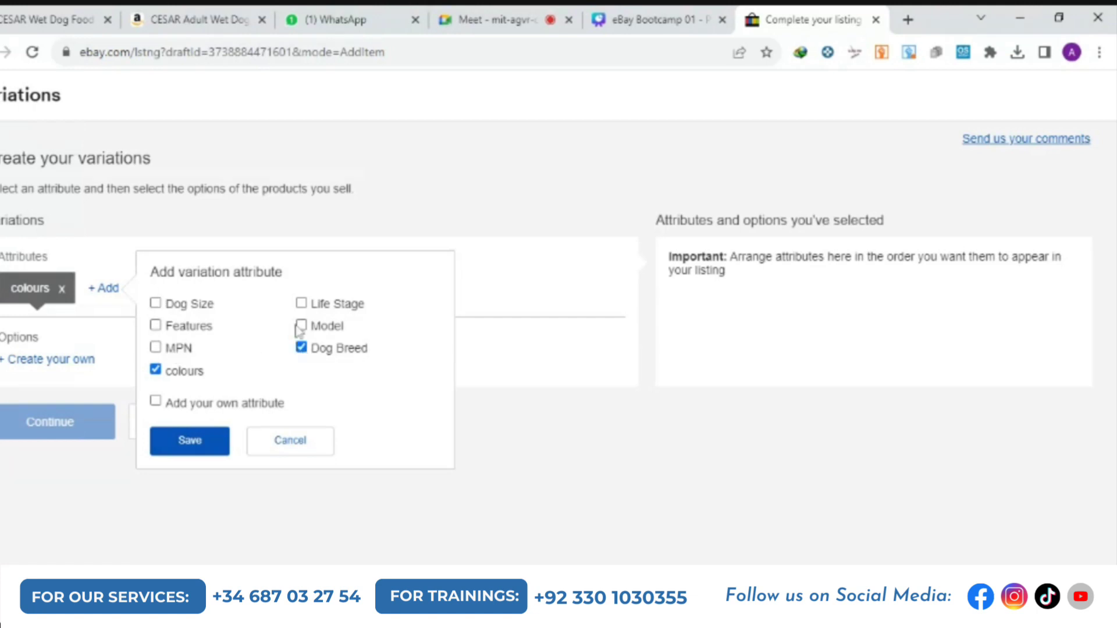
click(155, 326)
click(156, 307)
click(210, 440)
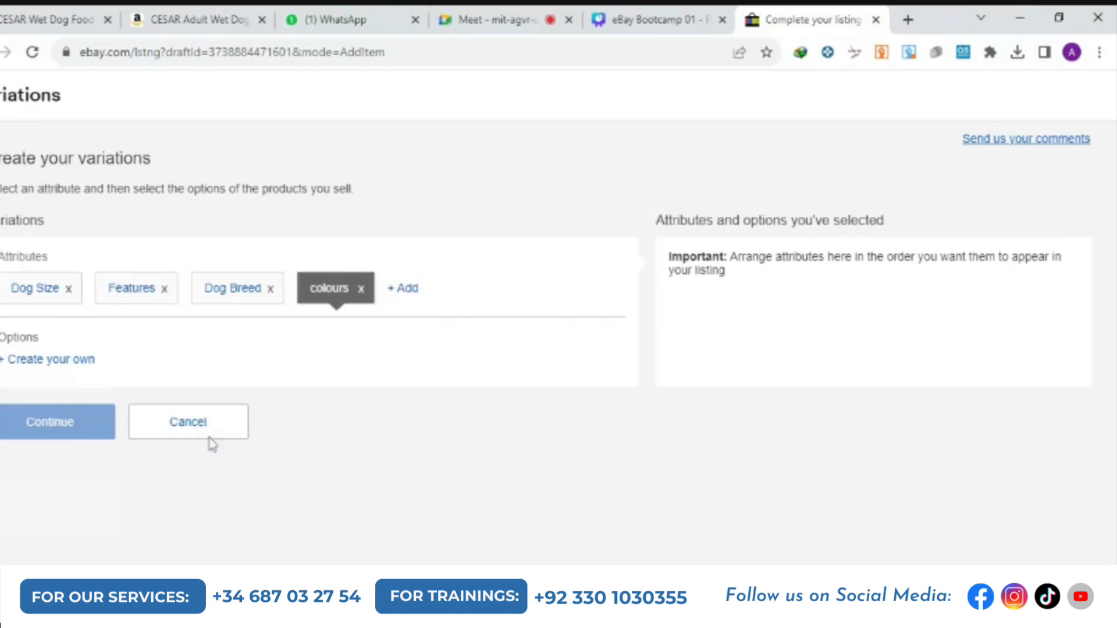
Add a custom variation attribute named "sizes"
click(402, 291)
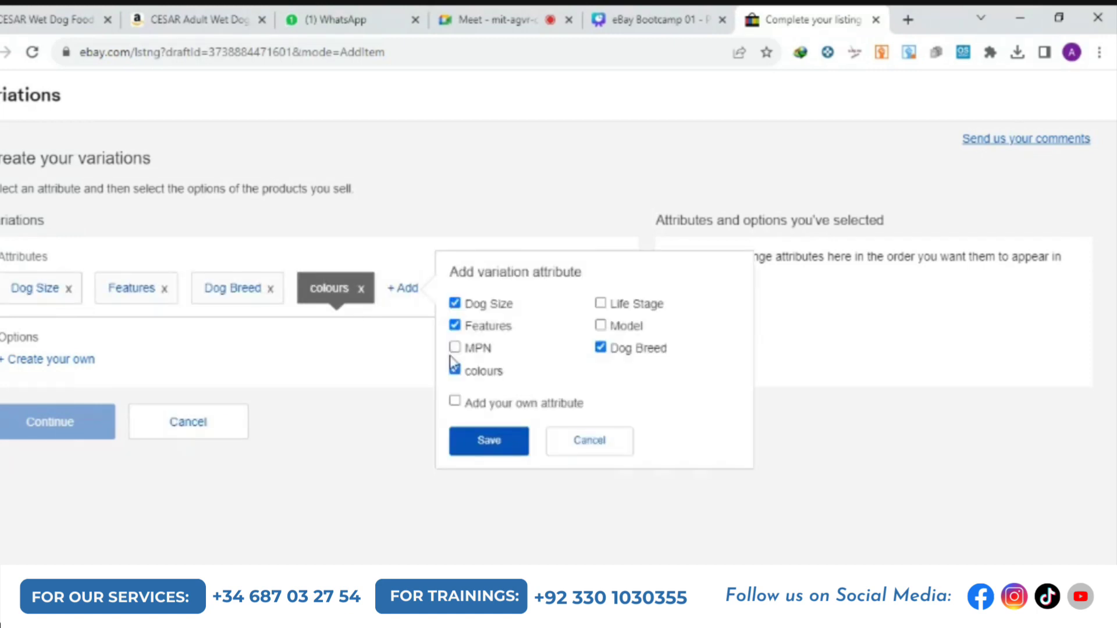
click(455, 402)
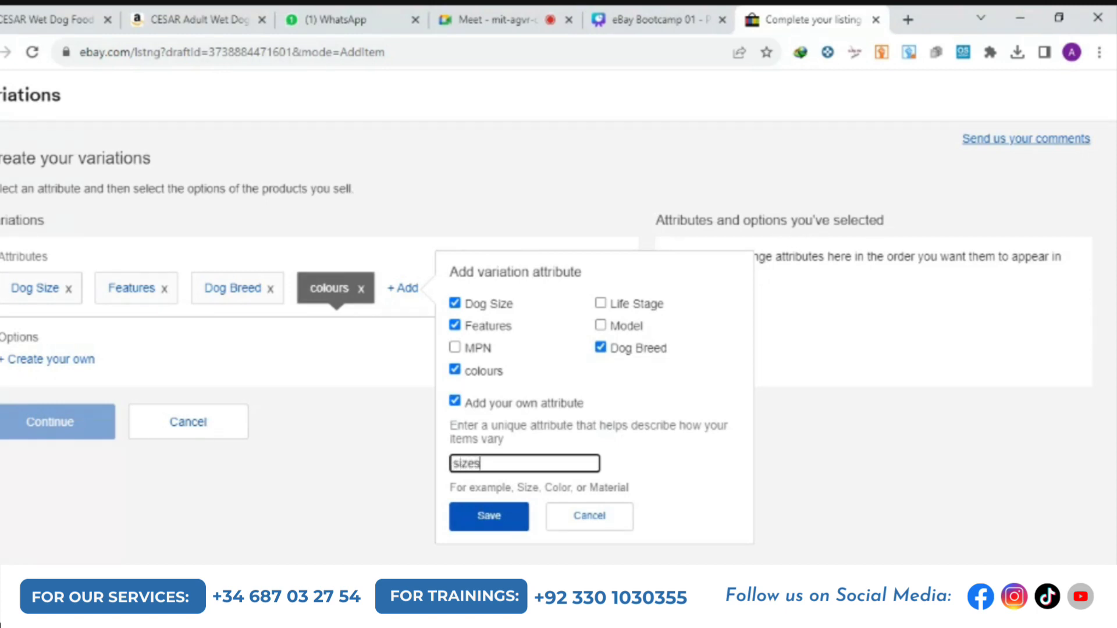
key(Return)
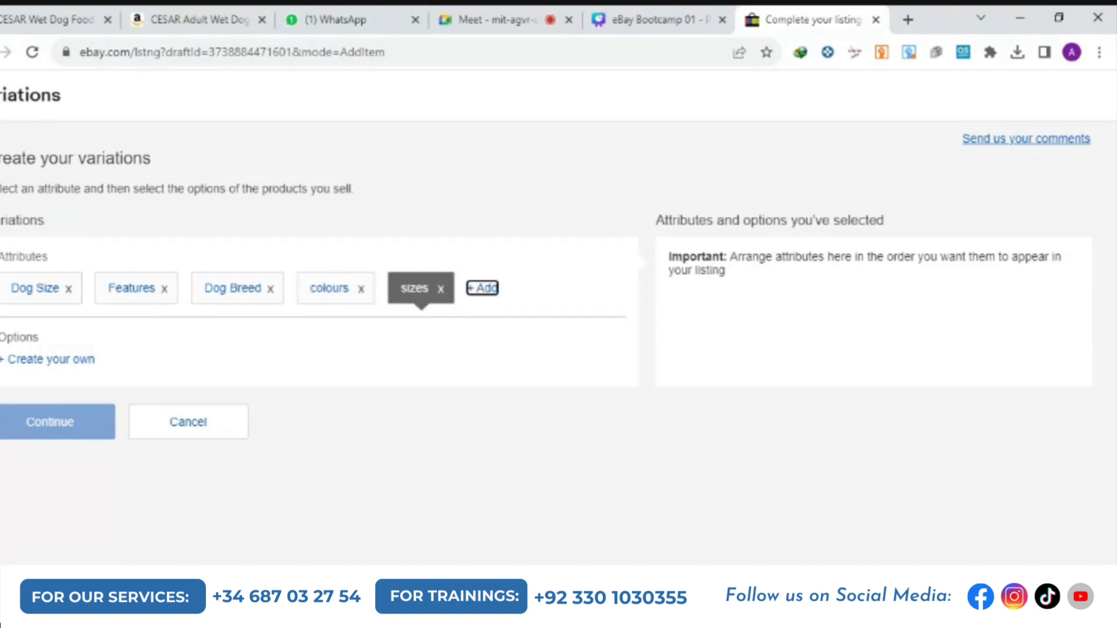
Create the option "turket" for the sizes attribute and open a blank entry for another option
click(102, 367)
click(4, 364)
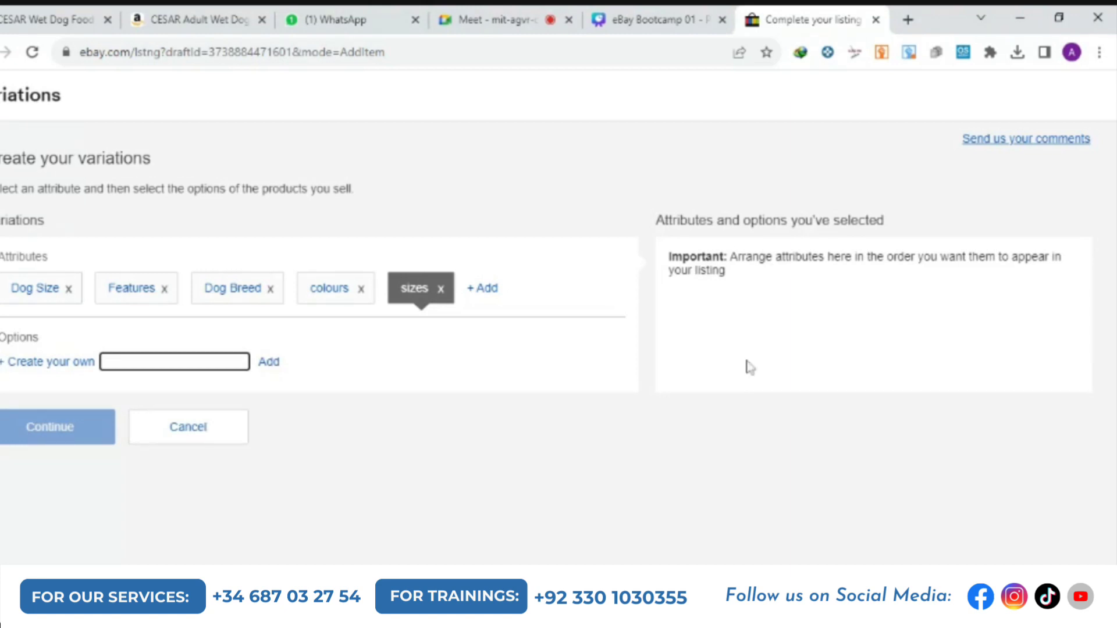
click(27, 438)
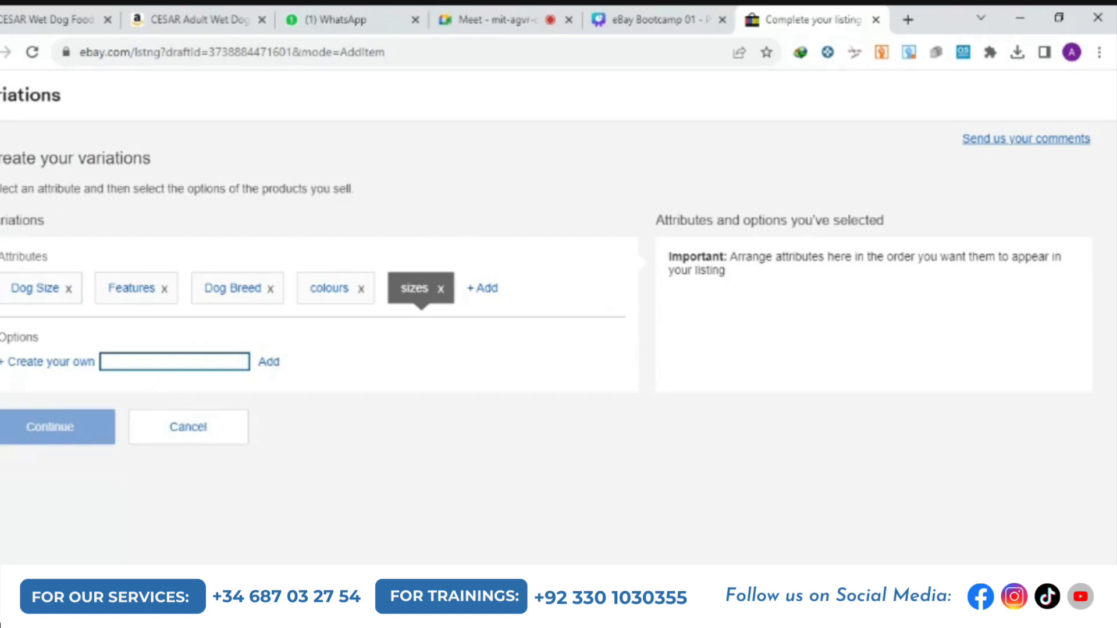
click(157, 362)
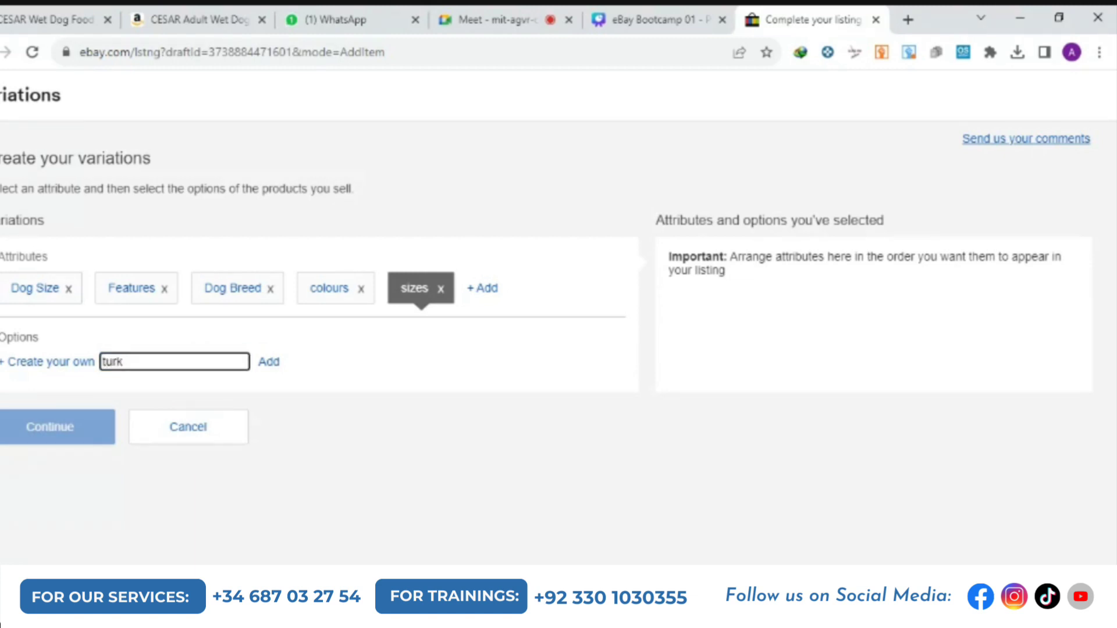
key(Return)
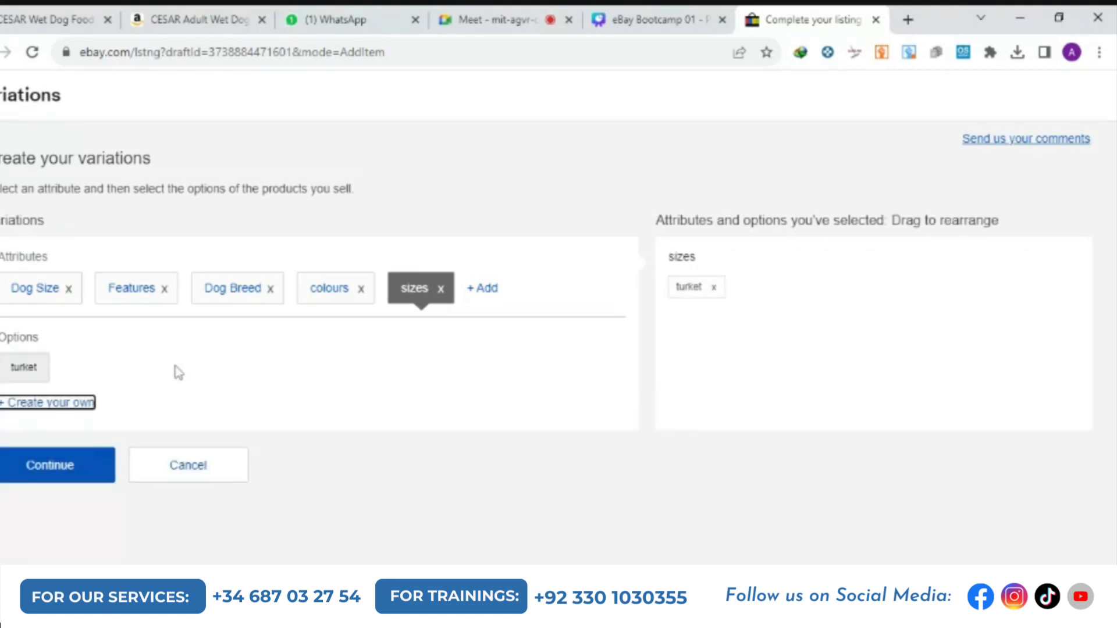
key(Return)
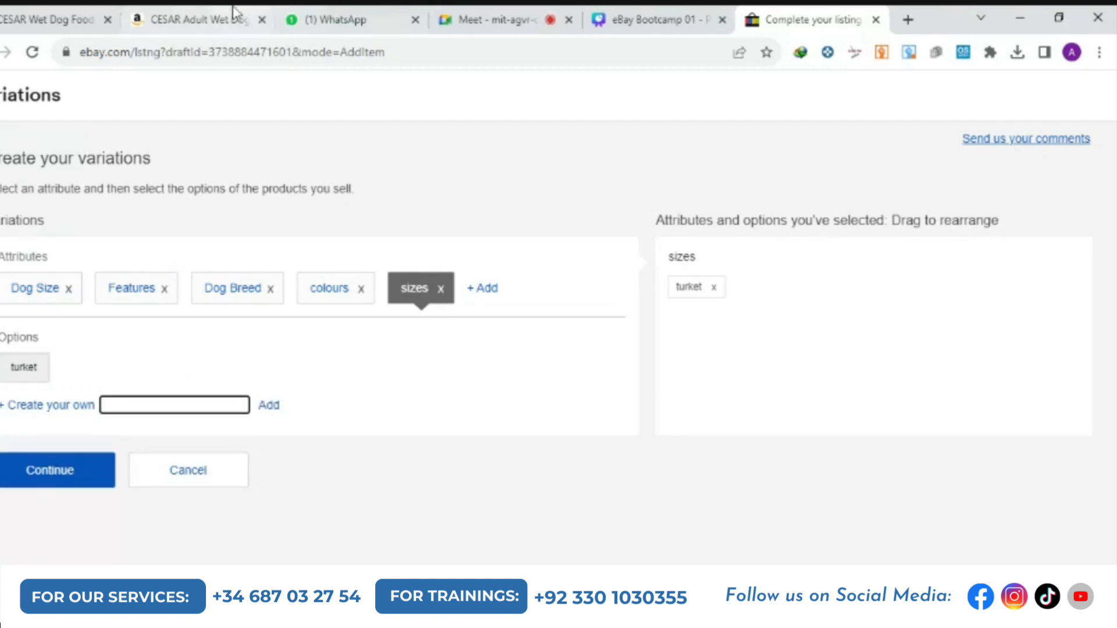
Check the size and flavour choices of the Cesar wet dog food on its Amazon product page
click(200, 18)
scroll(735, 414, up, 5)
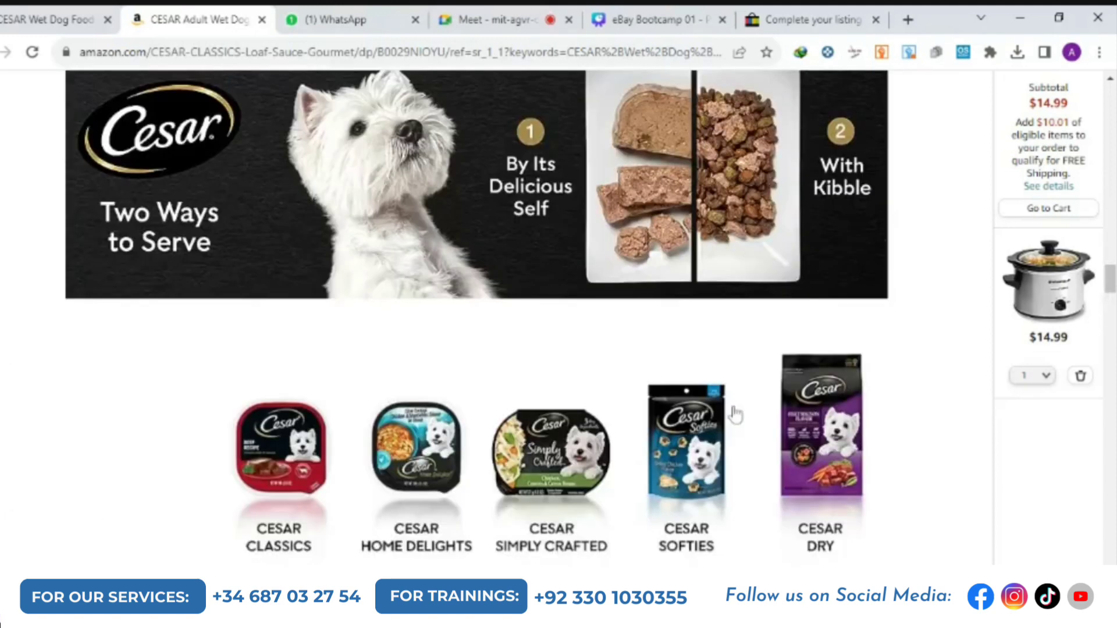
scroll(735, 414, up, 15)
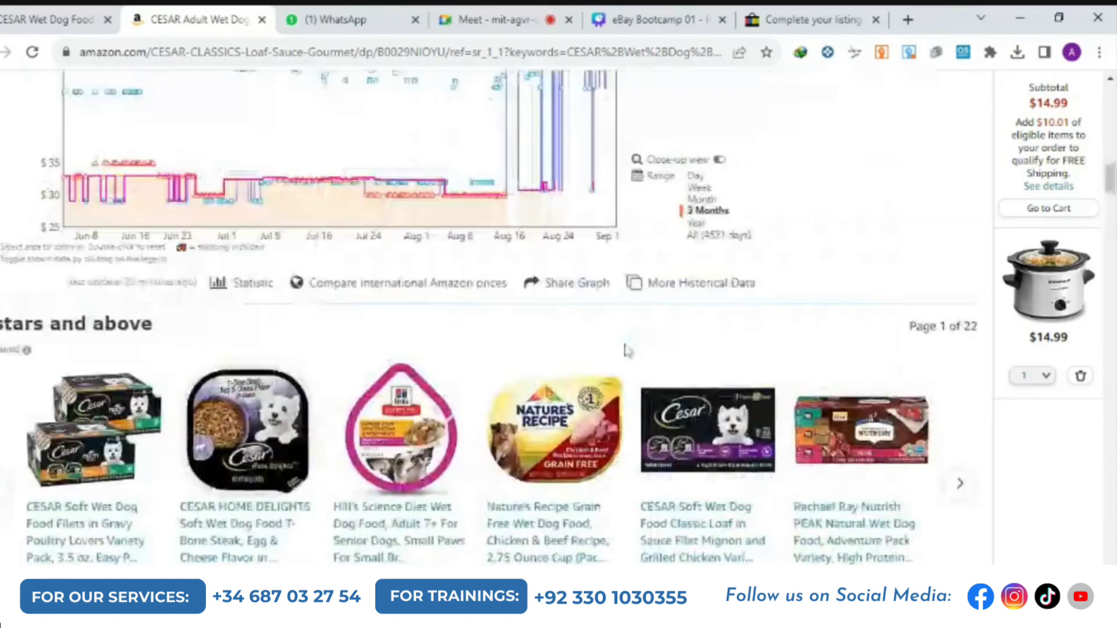
scroll(635, 336, up, 8)
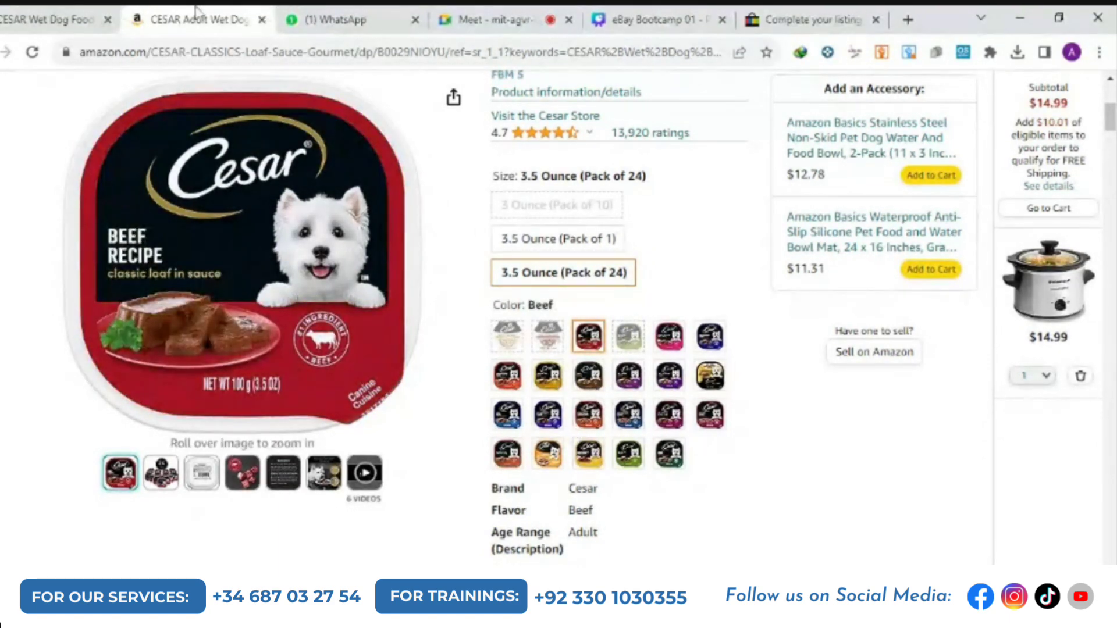
Return to the eBay draft, create the option "egg" for the sizes attribute and continue to the variation details
click(838, 17)
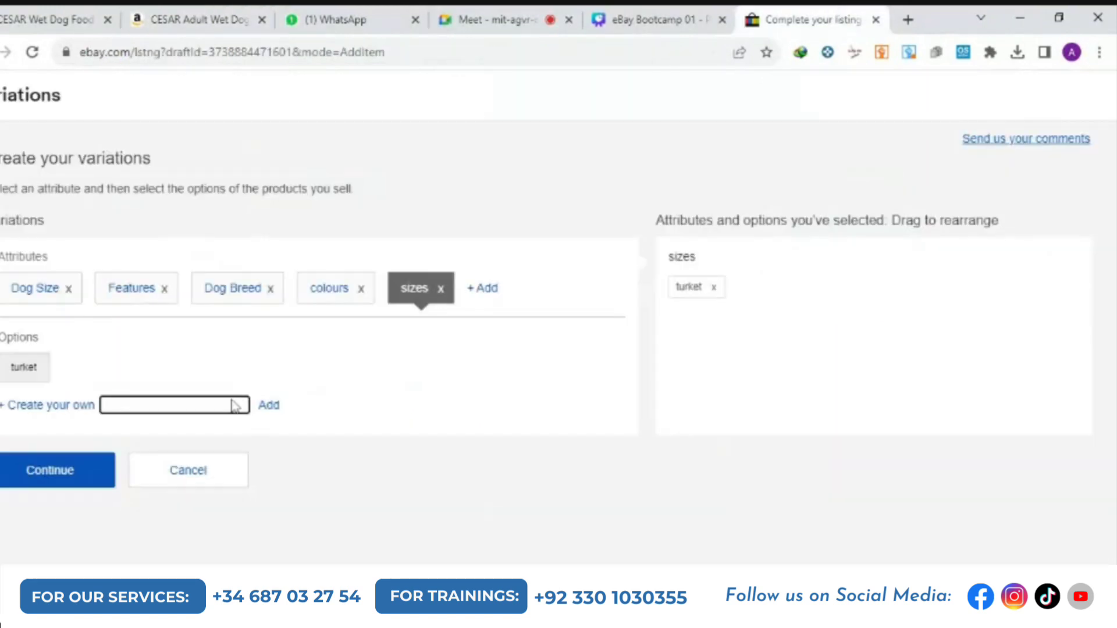
text(egg)
key(Return)
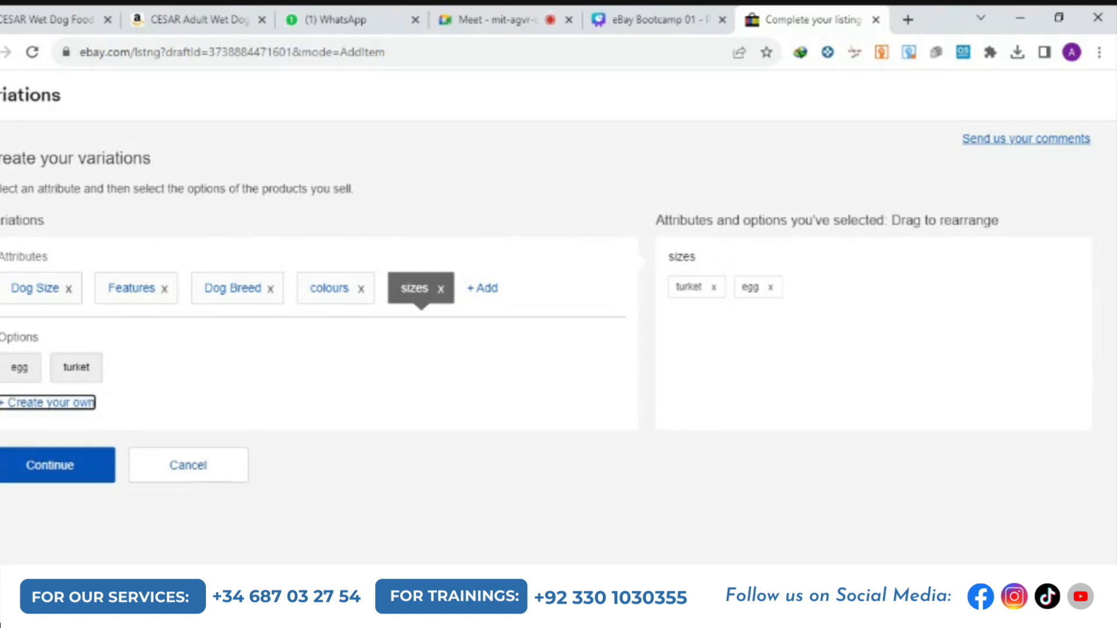
click(38, 476)
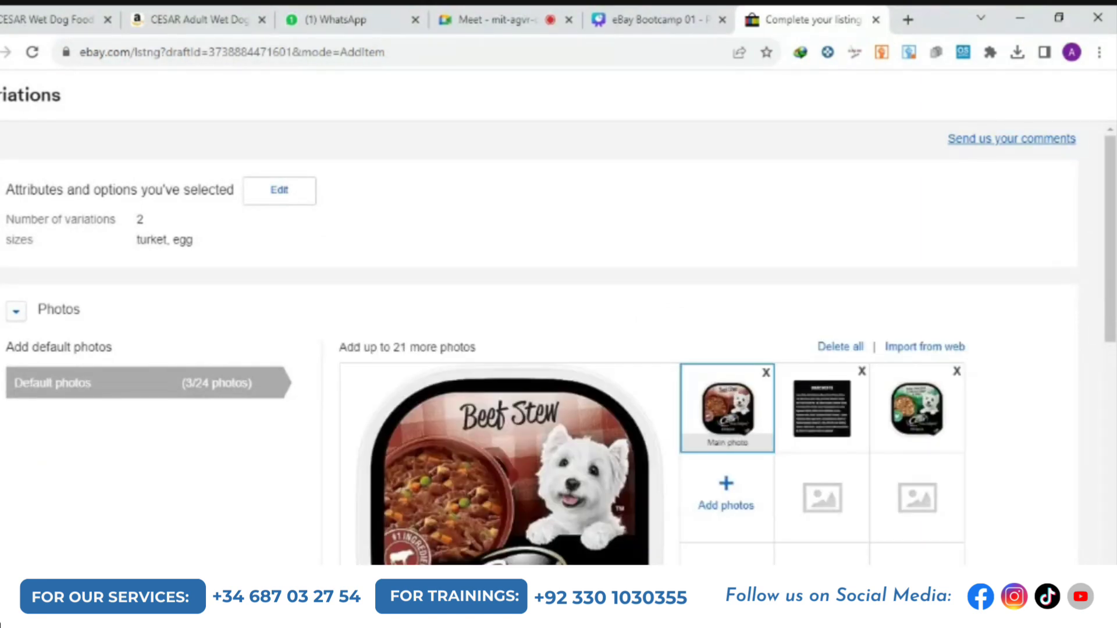
Upload six more photos to the default photos of the variations and look over the variation combinations
scroll(46, 348, down, 10)
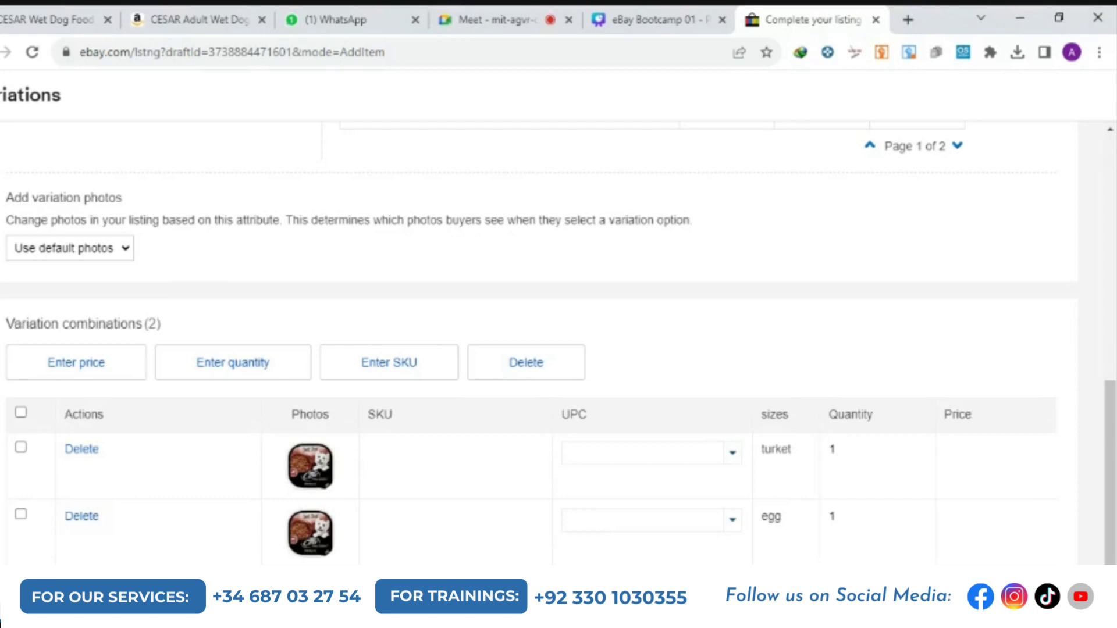
scroll(511, 324, up, 4)
scroll(693, 305, up, 6)
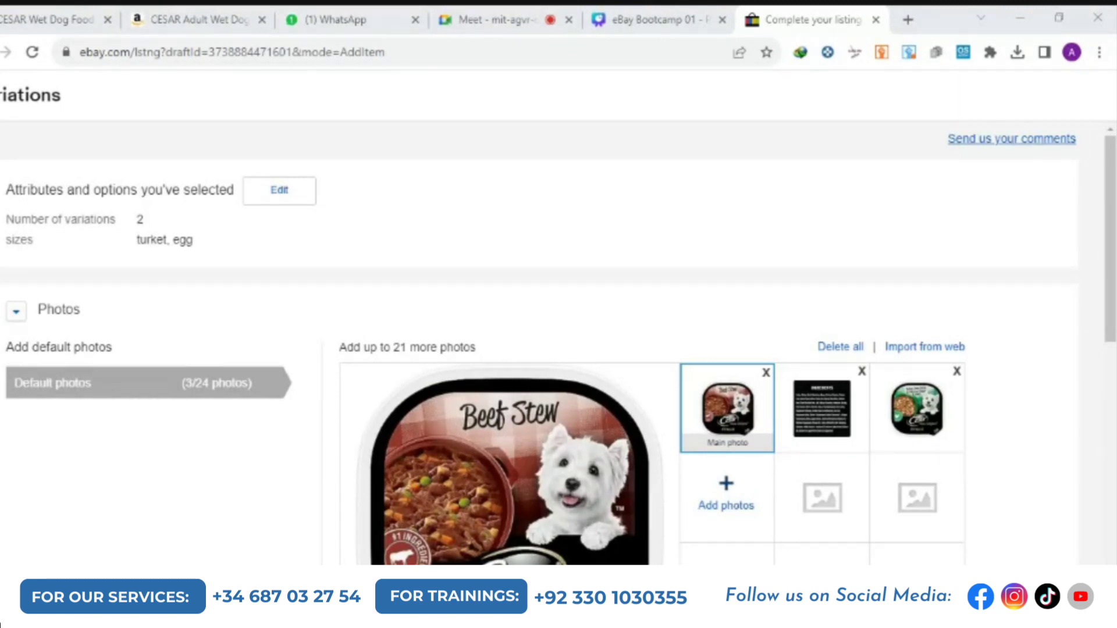
scroll(736, 501, down, 4)
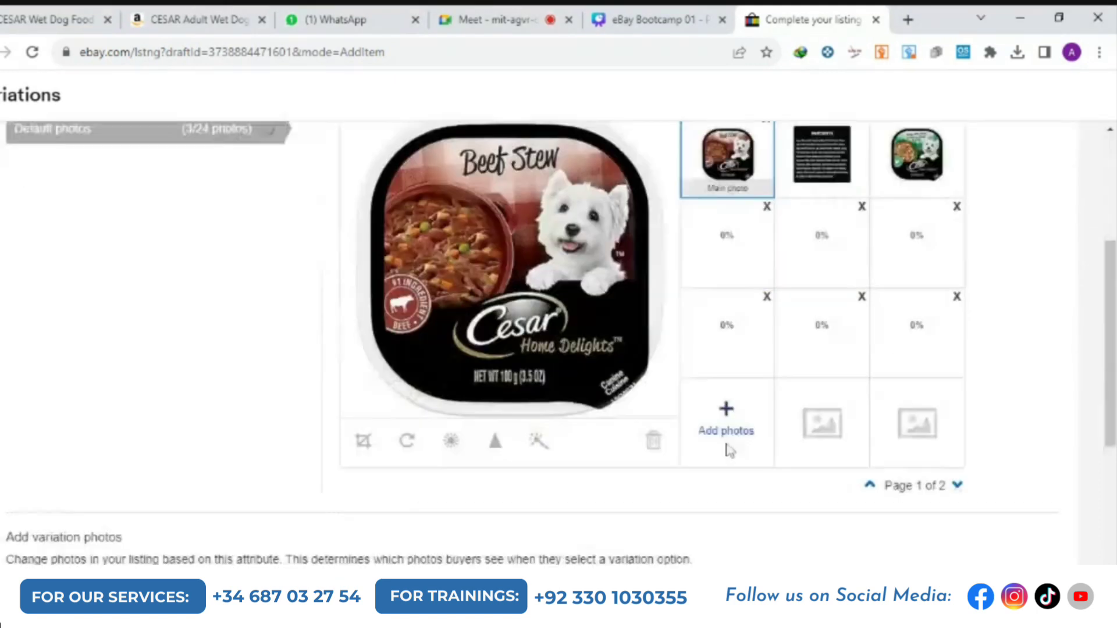
scroll(718, 401, down, 1)
scroll(716, 396, up, 1)
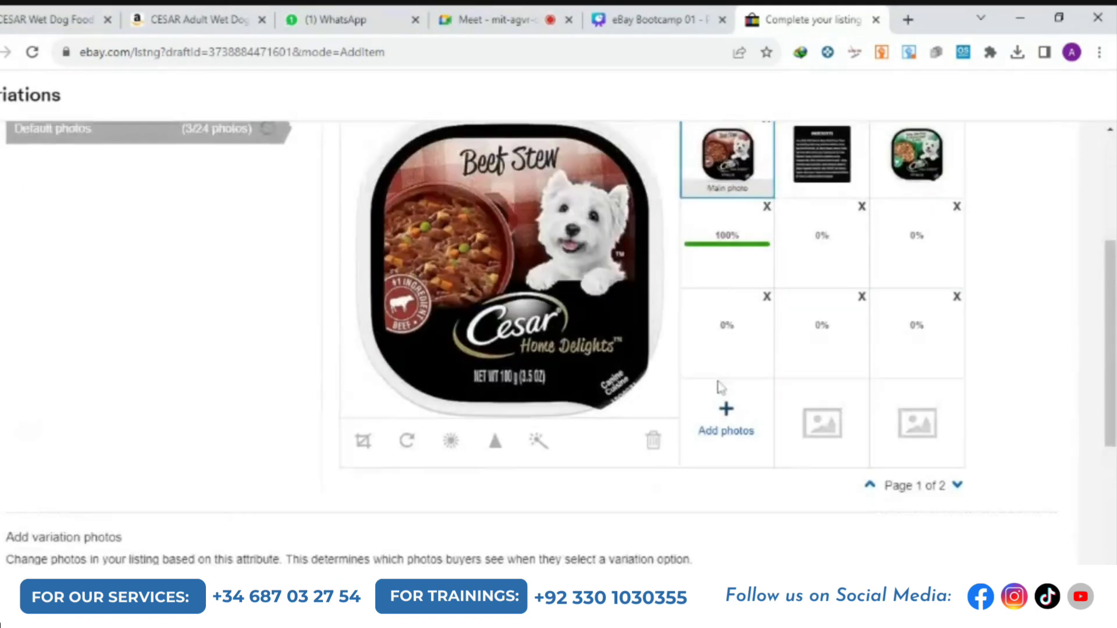
scroll(677, 376, up, 1)
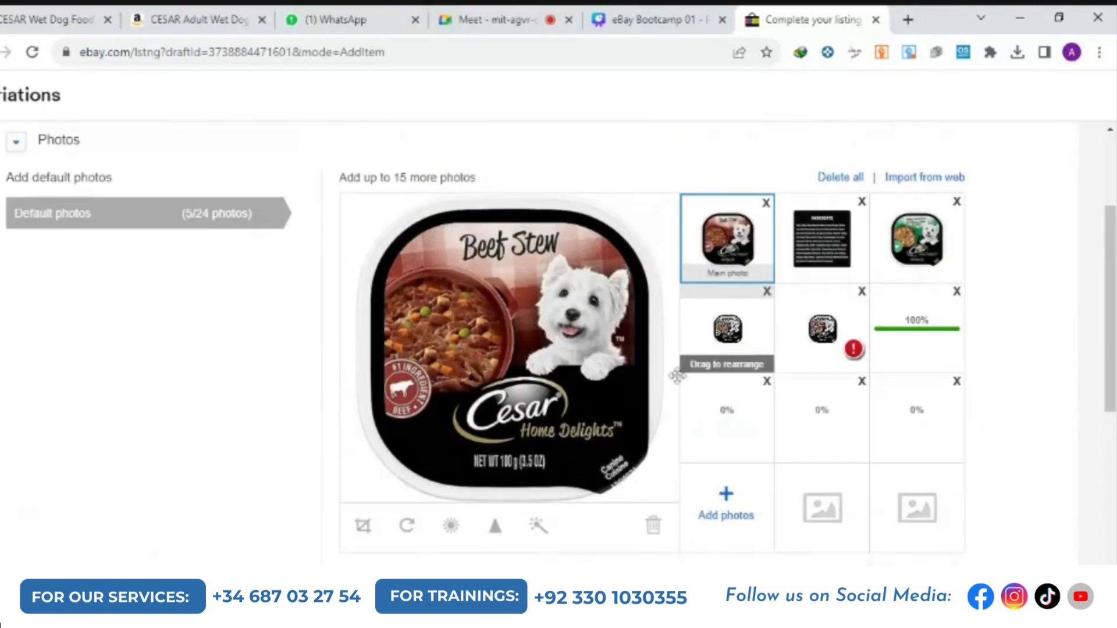
scroll(500, 406, up, 1)
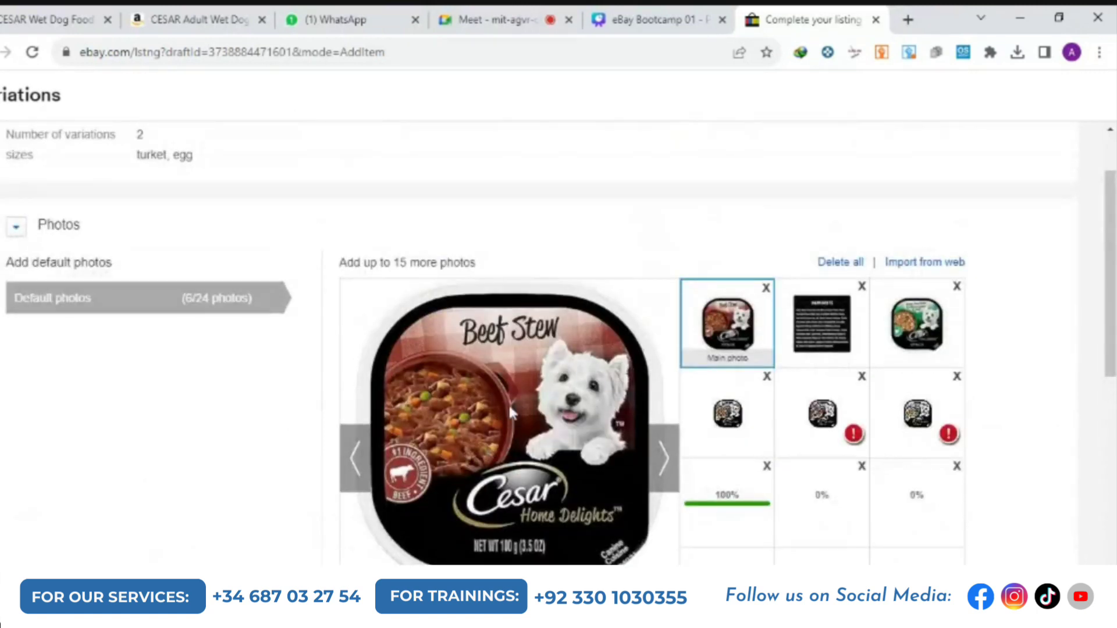
scroll(508, 403, down, 1)
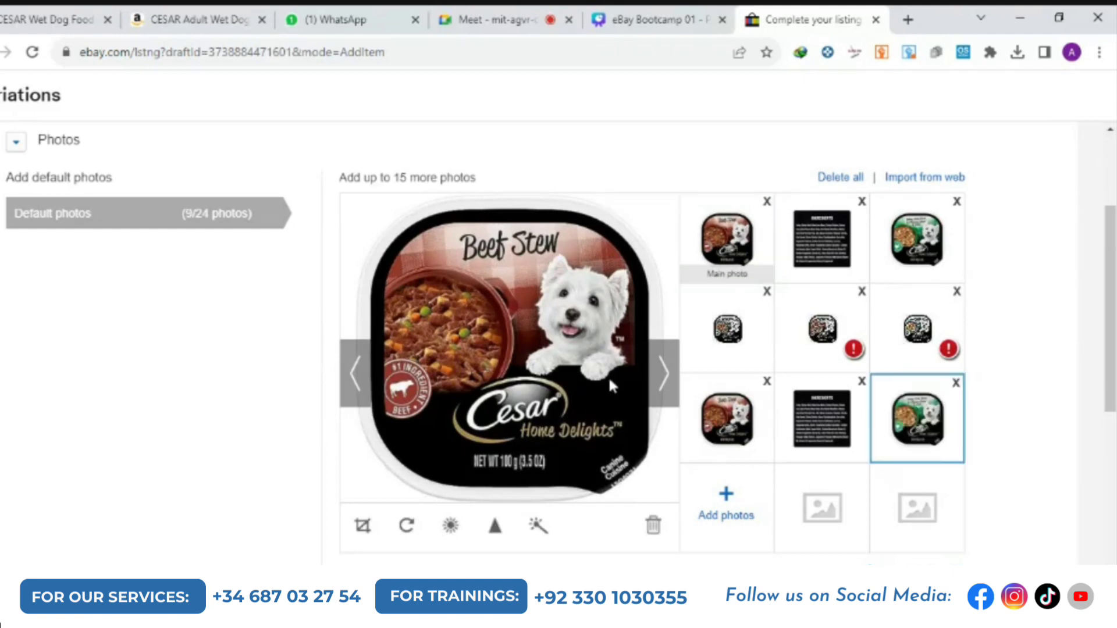
scroll(609, 385, down, 1)
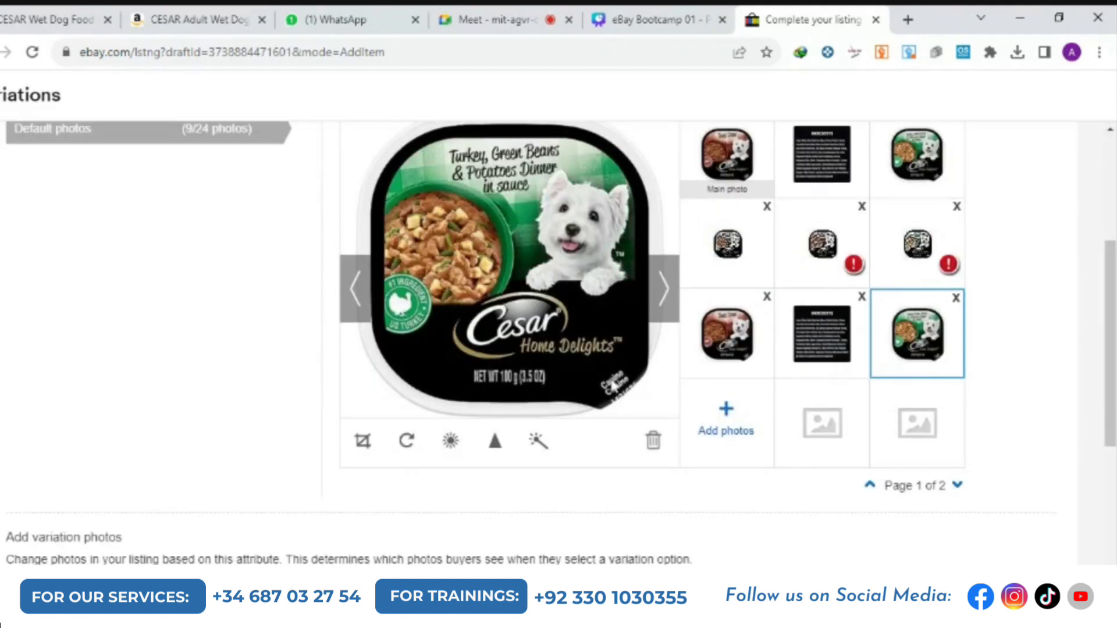
scroll(612, 386, down, 5)
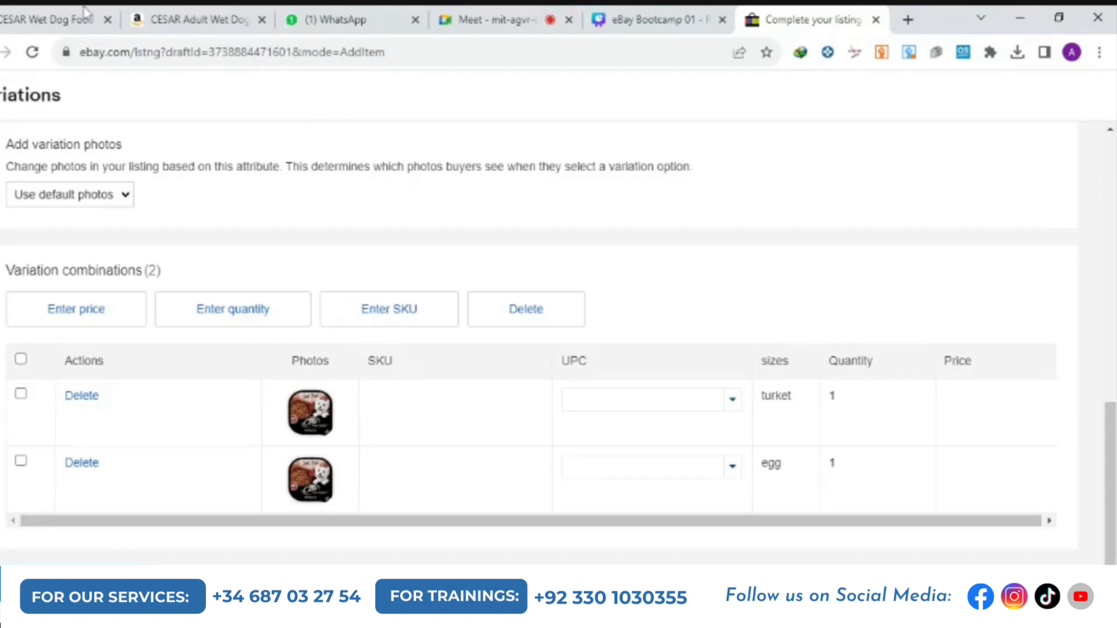
Compare the Amazon product page's title and options with the price and shipping details of the existing eBay turkey listing
click(168, 13)
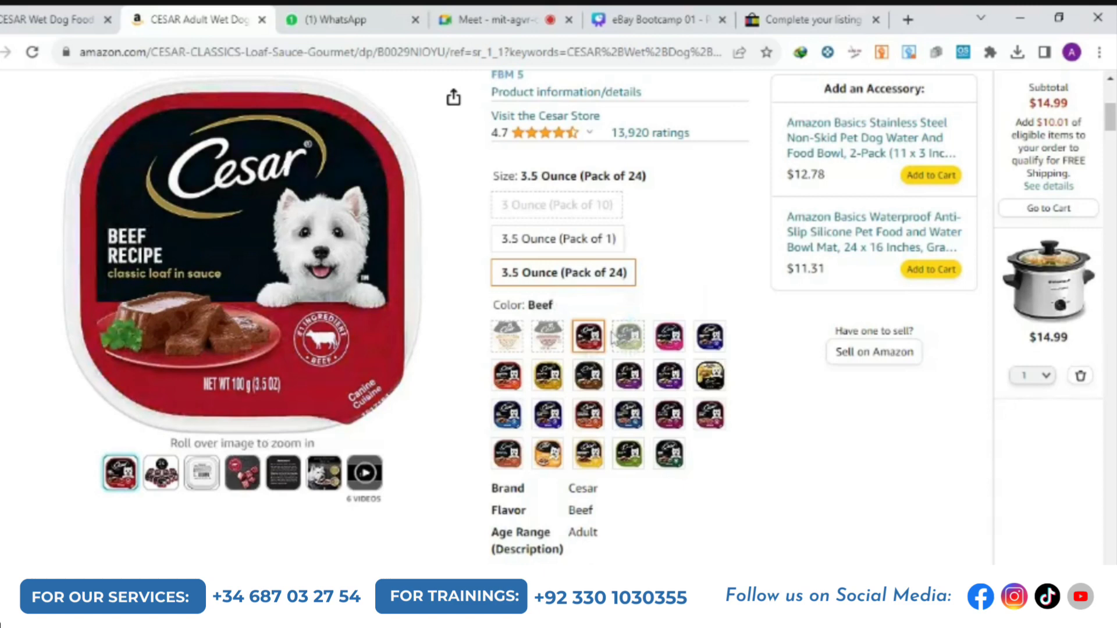
scroll(611, 336, up, 3)
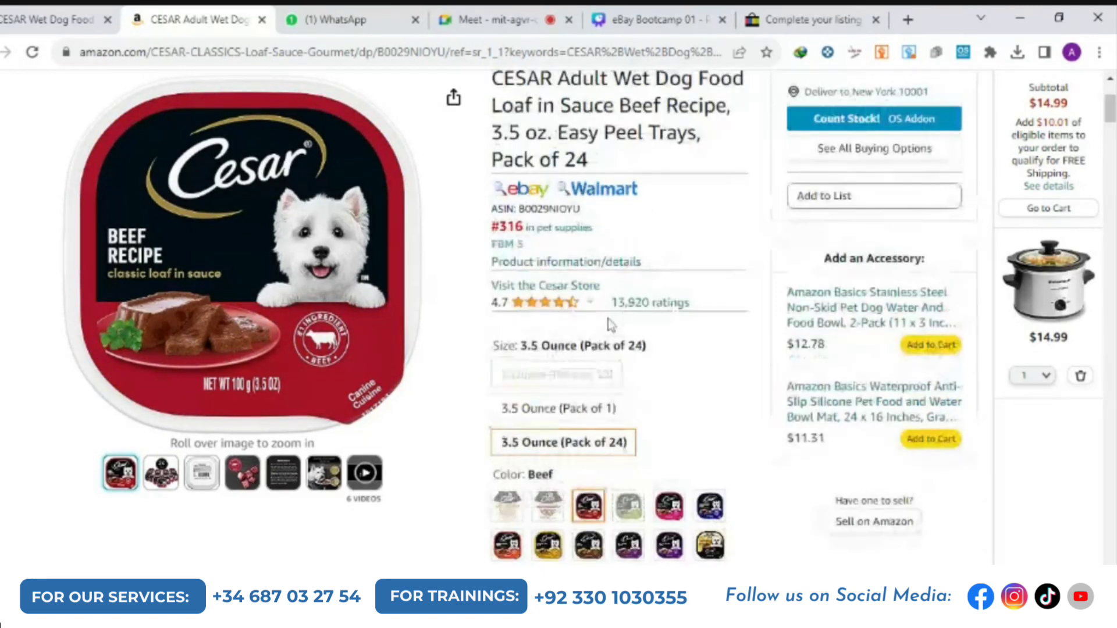
scroll(610, 325, up, 1)
scroll(611, 332, down, 5)
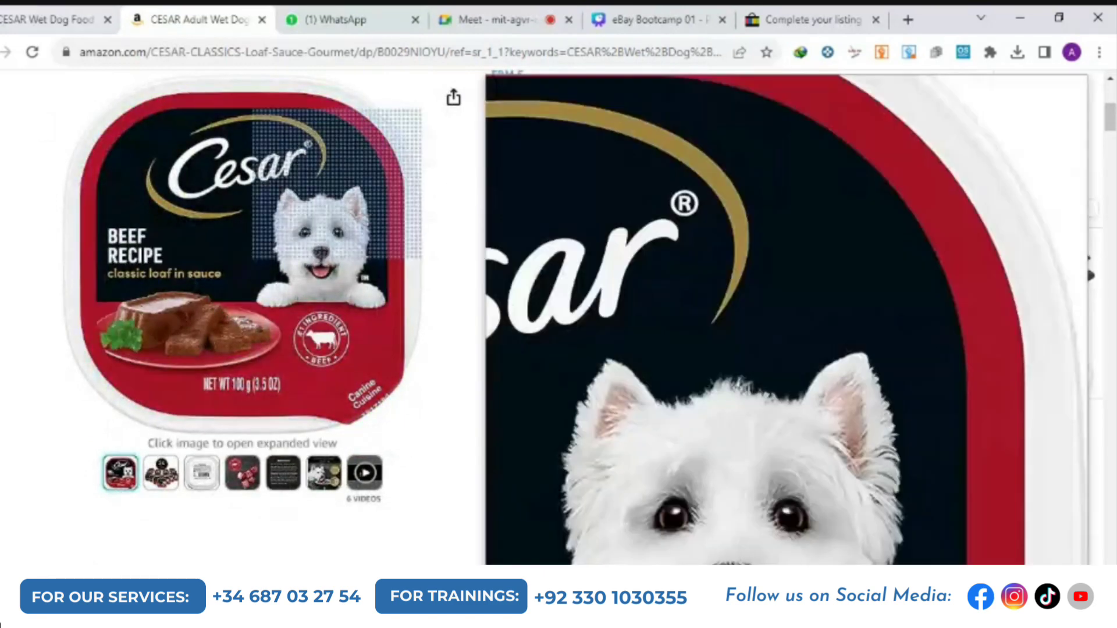
click(69, 13)
scroll(332, 233, up, 10)
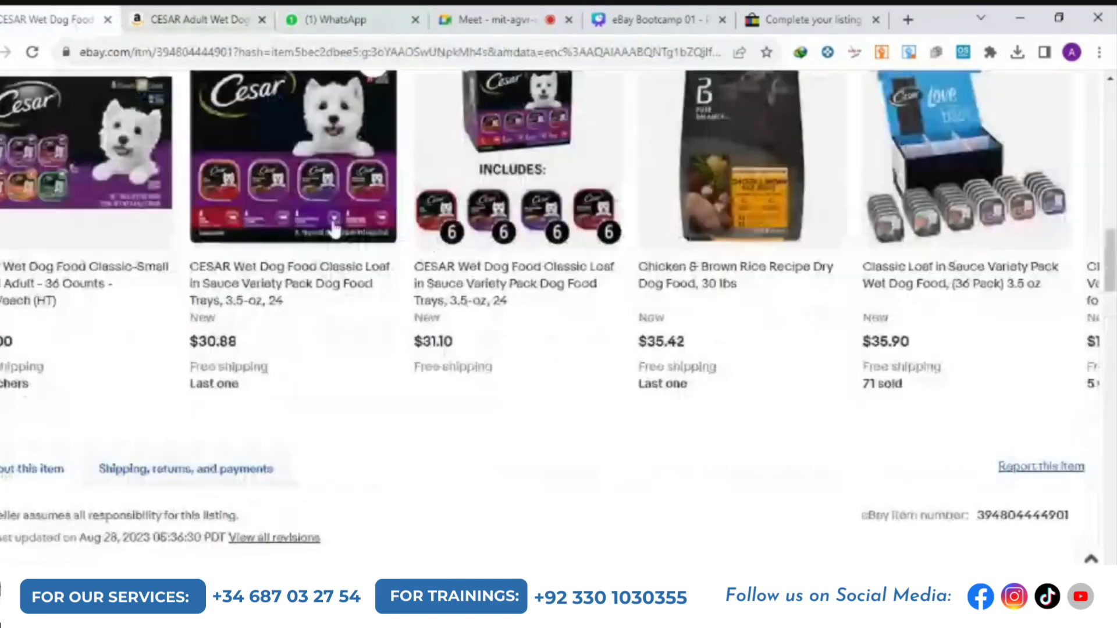
scroll(347, 223, up, 10)
scroll(346, 223, down, 4)
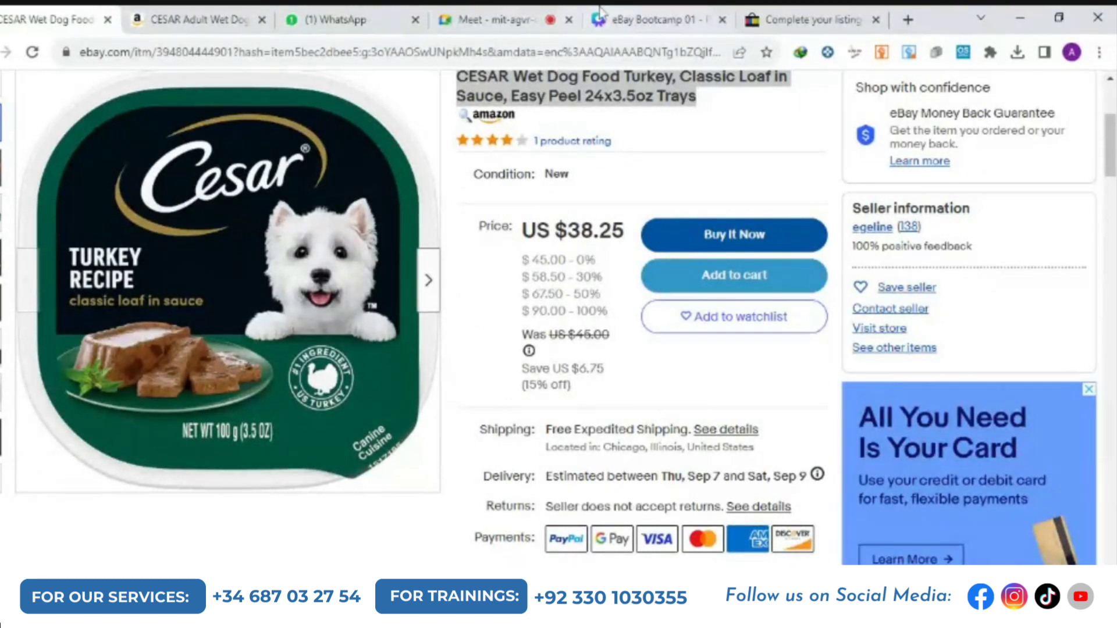
Return to the Amazon product page, look through its flavours and select the 3.5 Ounce (Pack of 1) size
click(207, 20)
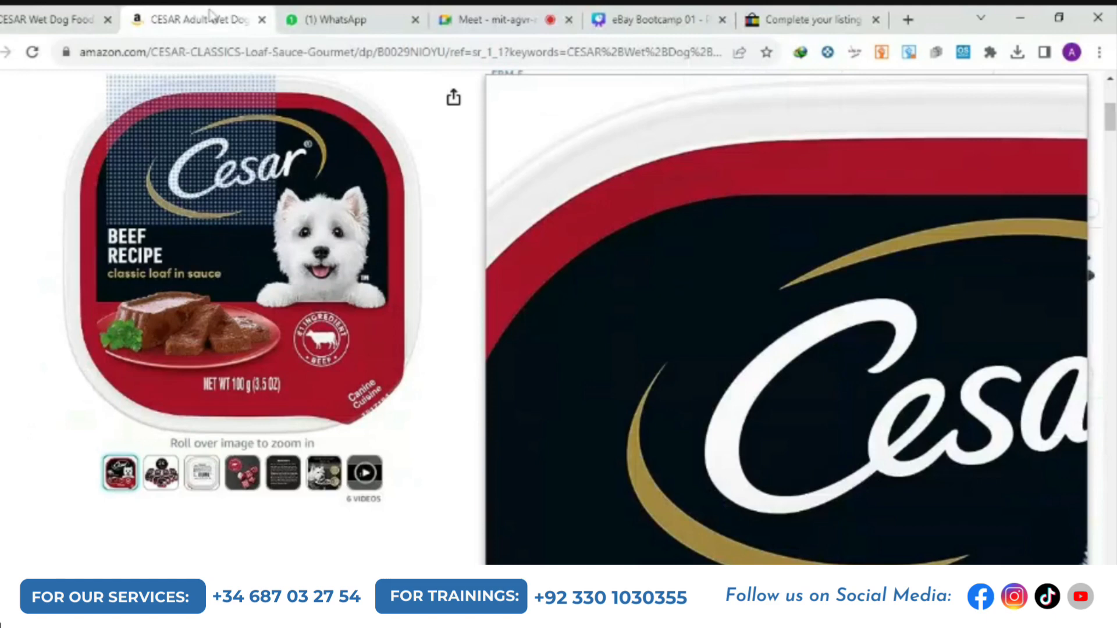
scroll(690, 326, down, 3)
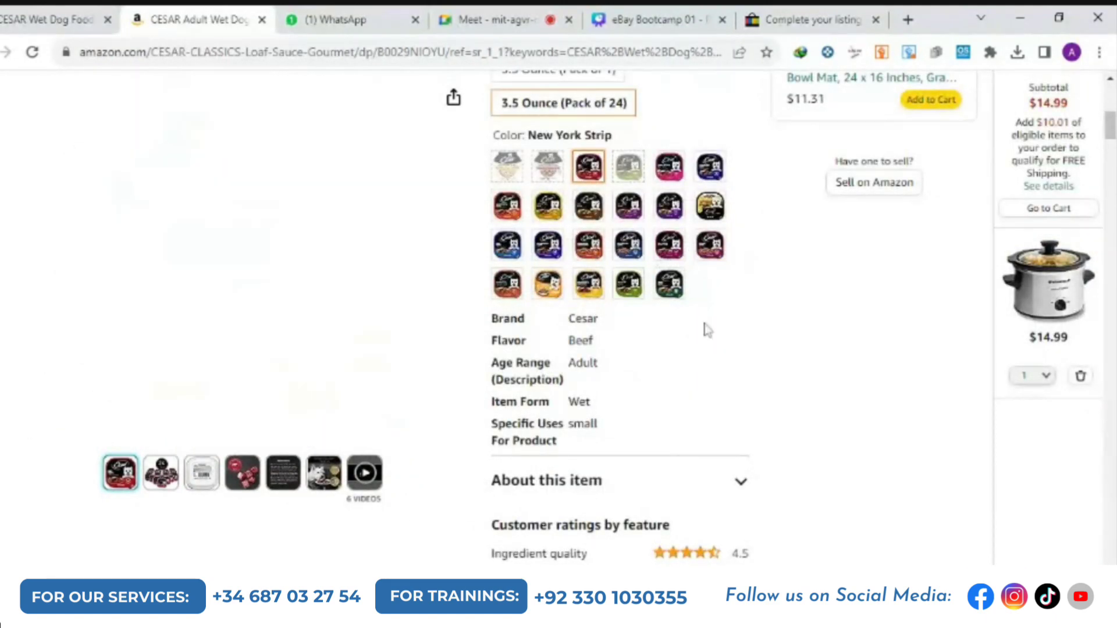
scroll(711, 369, up, 3)
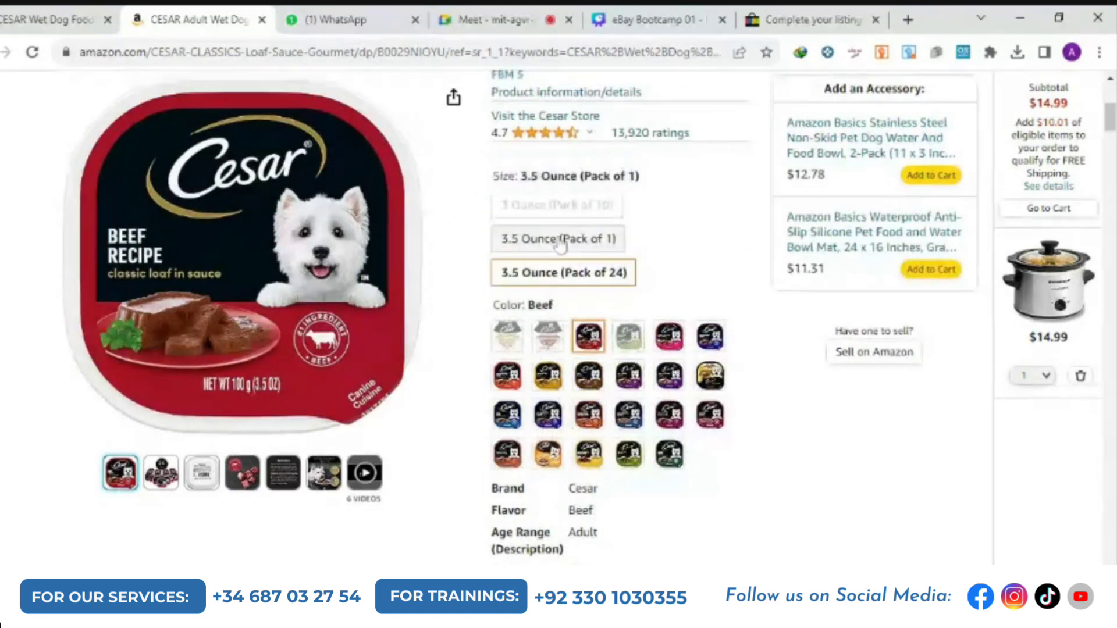
click(558, 239)
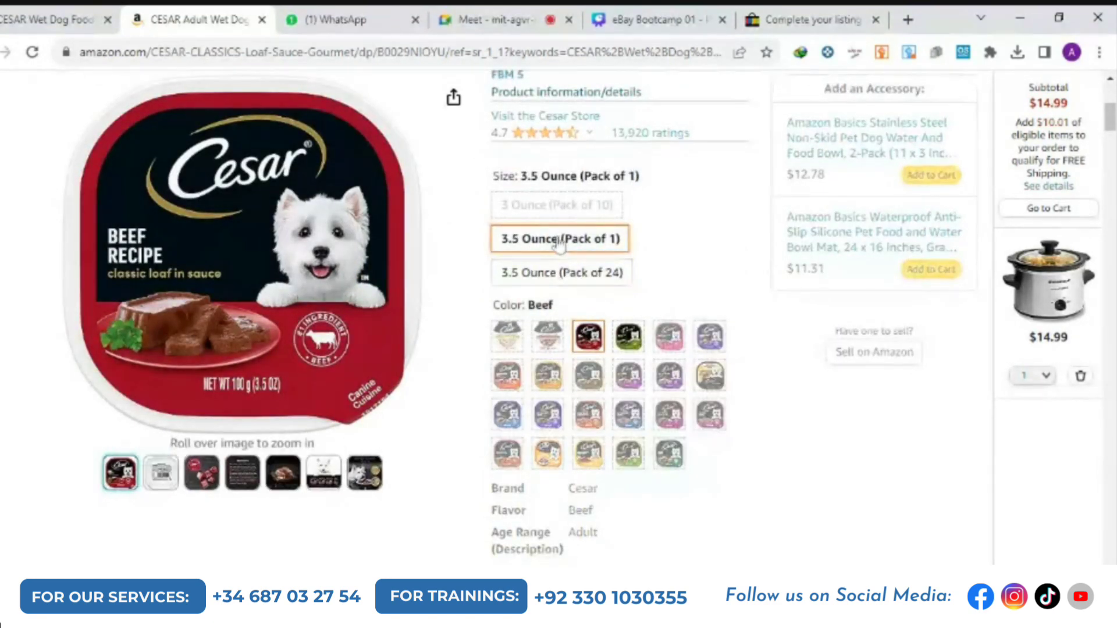
Check the single-pack details on Amazon, return to the eBay draft and set the variation prices to 28.00 for turket and 30.00 for egg
scroll(559, 244, up, 1)
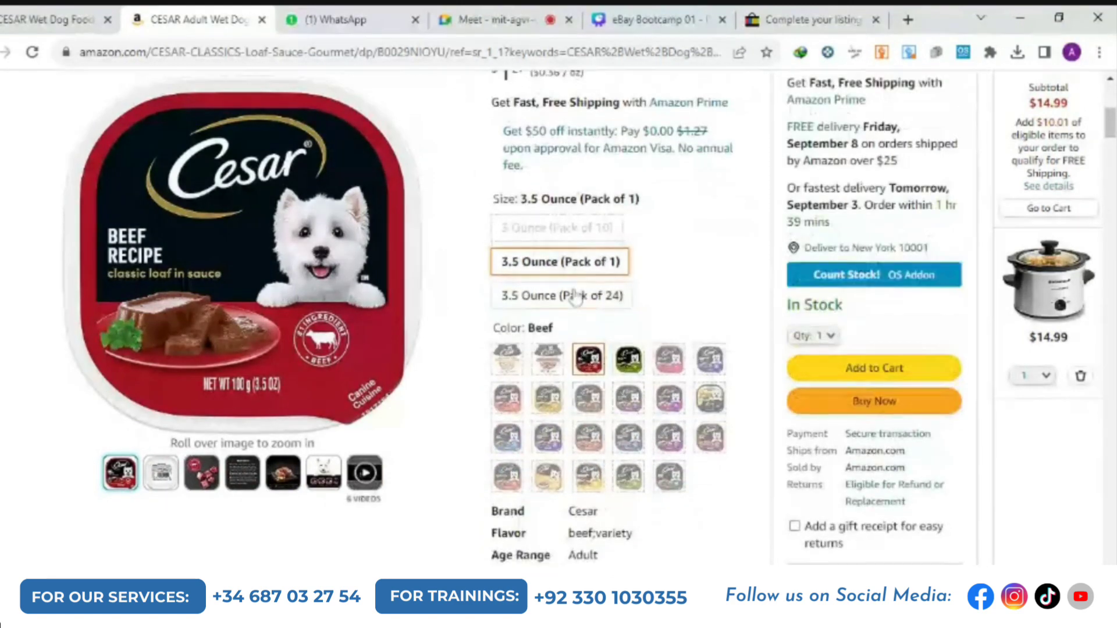
scroll(544, 207, up, 2)
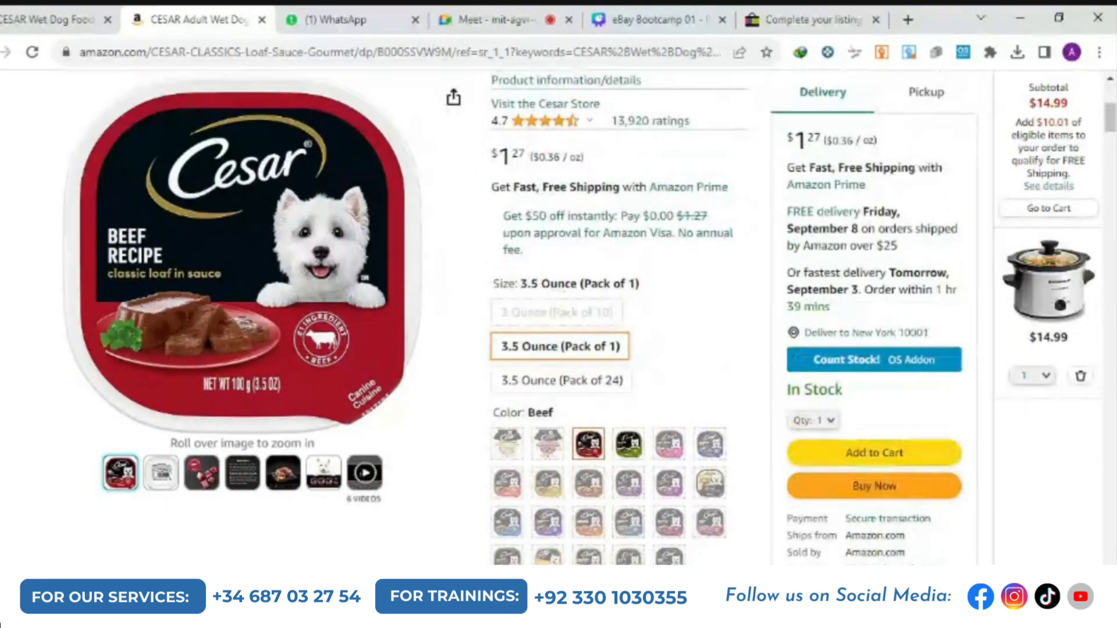
scroll(543, 204, down, 1)
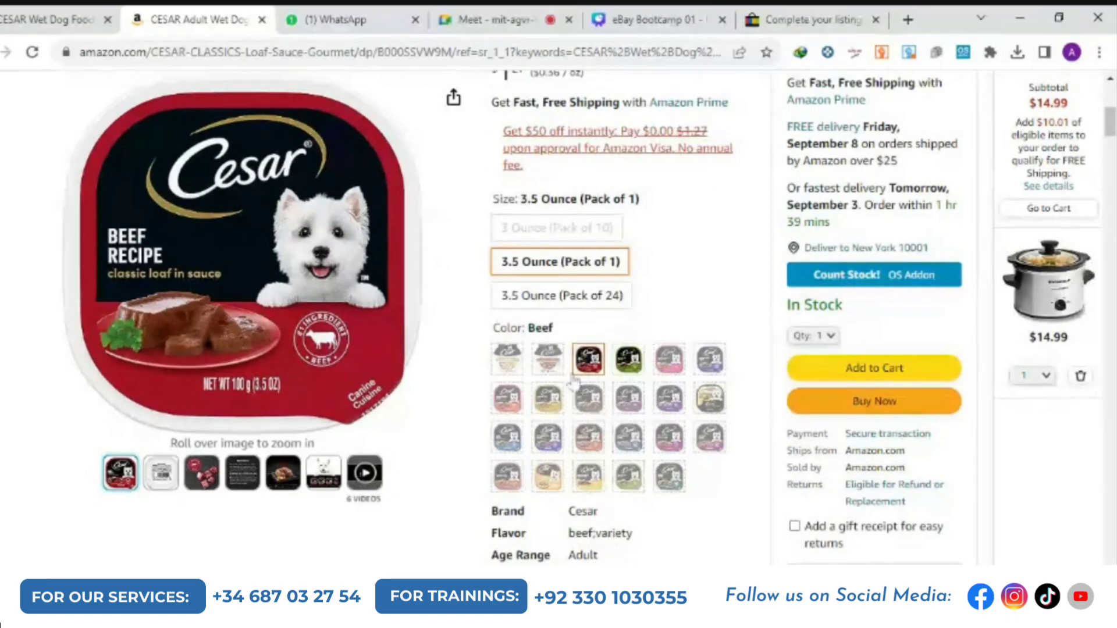
mouse_move(337, 279)
click(775, 19)
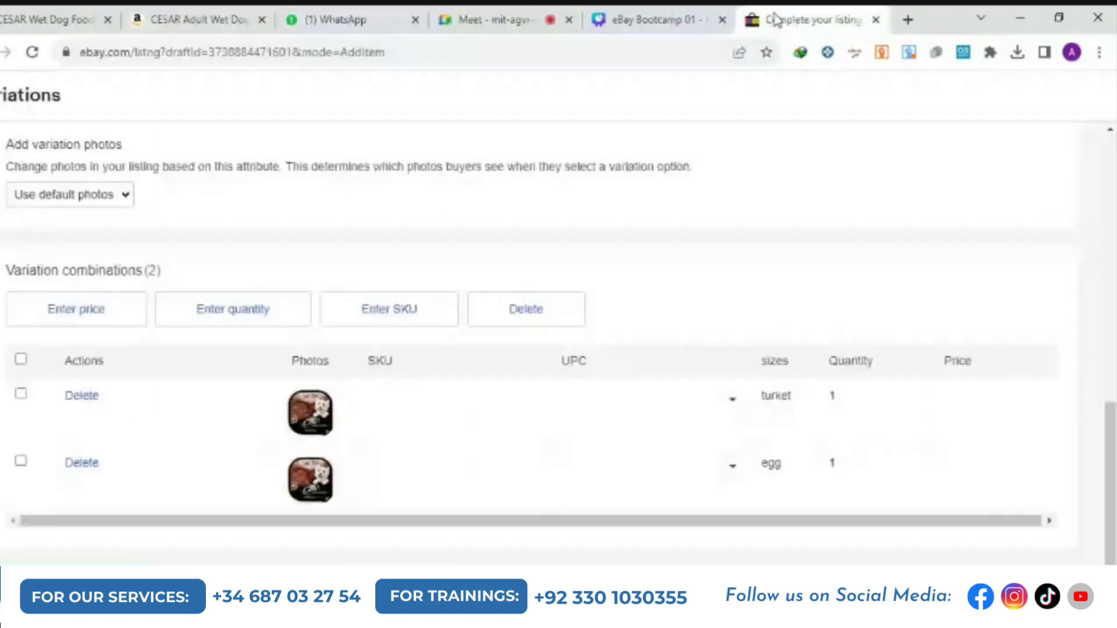
click(989, 398)
text(2)
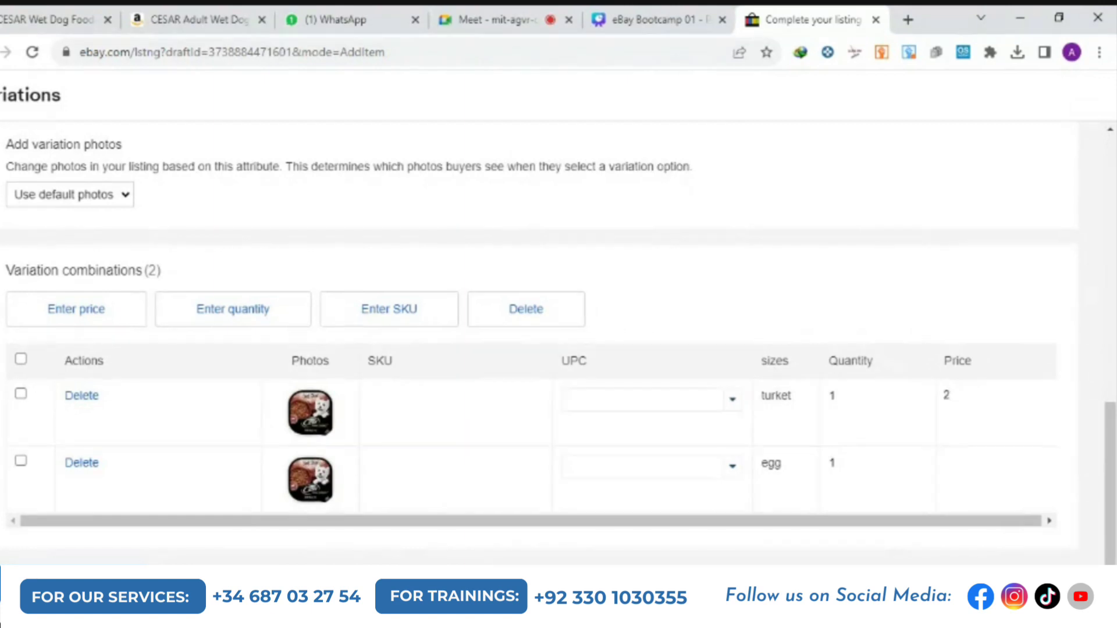
text(8)
click(1010, 488)
text(30.00)
Set the UPC to Does not apply for both the turket and egg variations
click(732, 401)
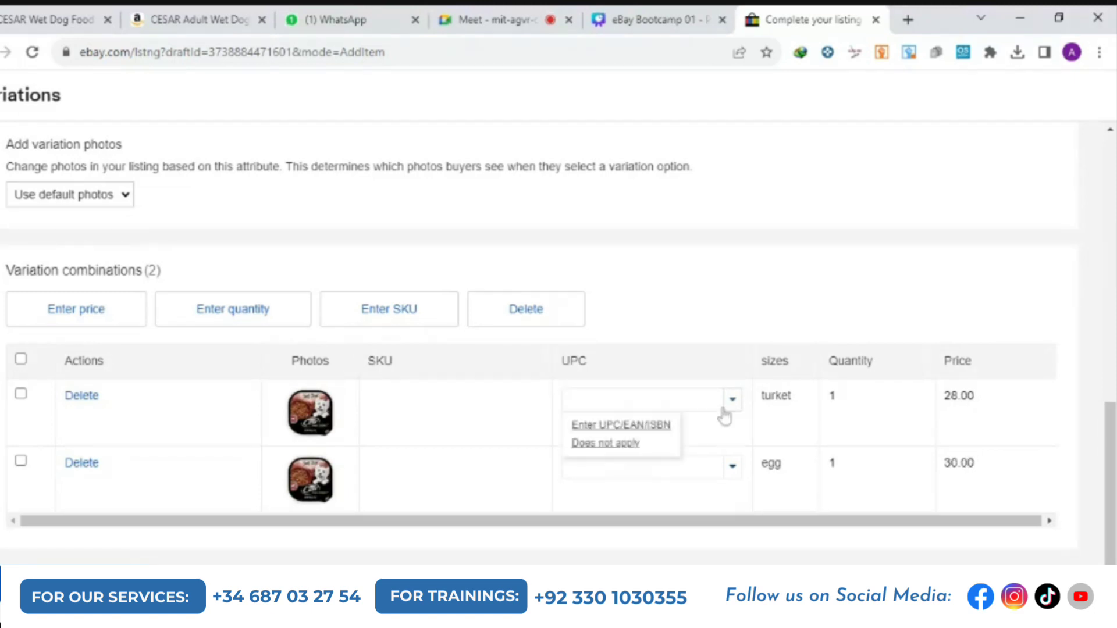
click(598, 449)
click(736, 474)
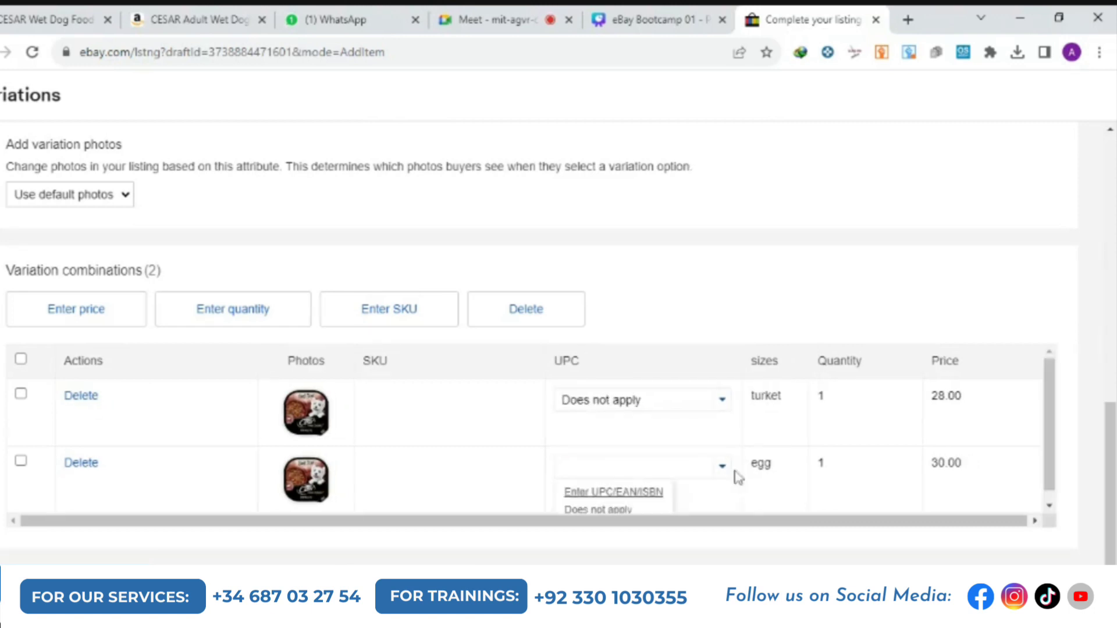
click(612, 512)
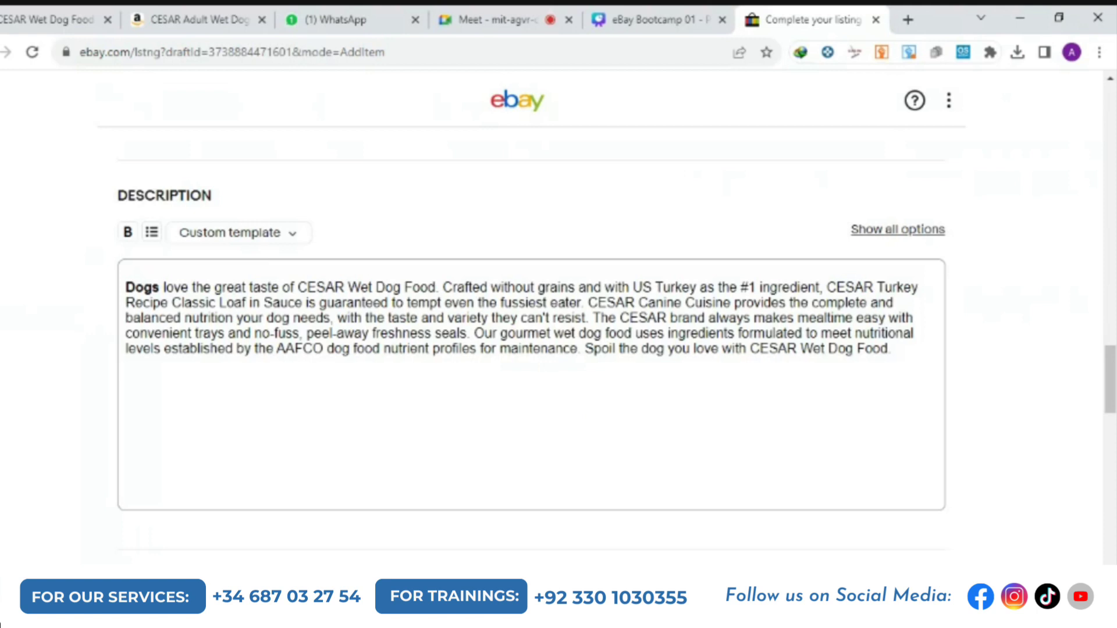
Review the draft's pricing format, sold-listing guidance, shipping policy and package weight and dimension fields
scroll(581, 419, down, 5)
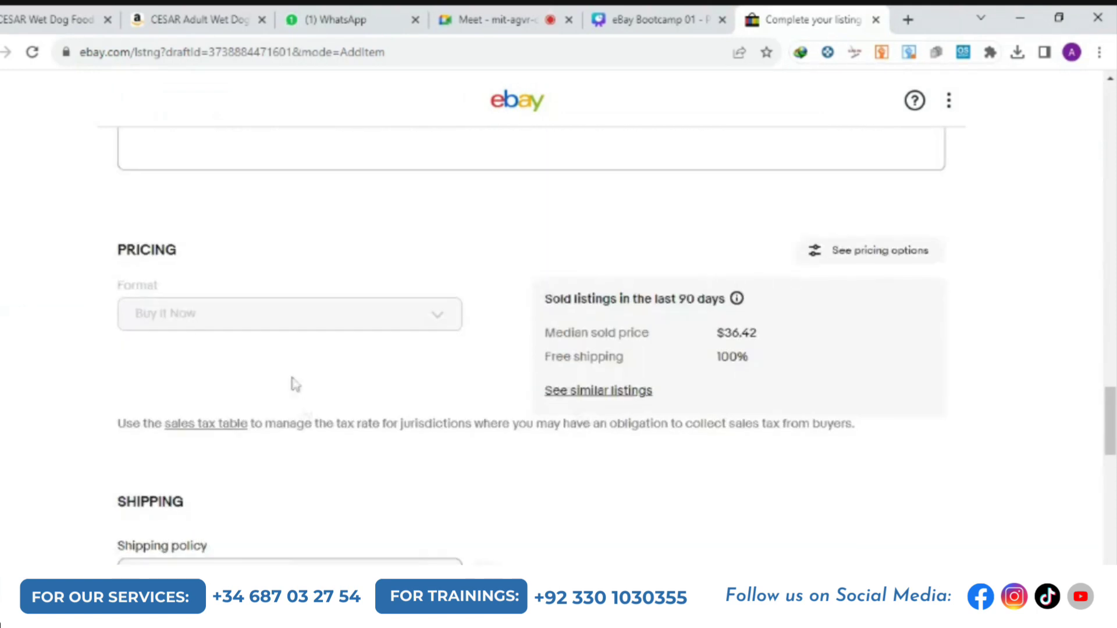
scroll(291, 349, down, 3)
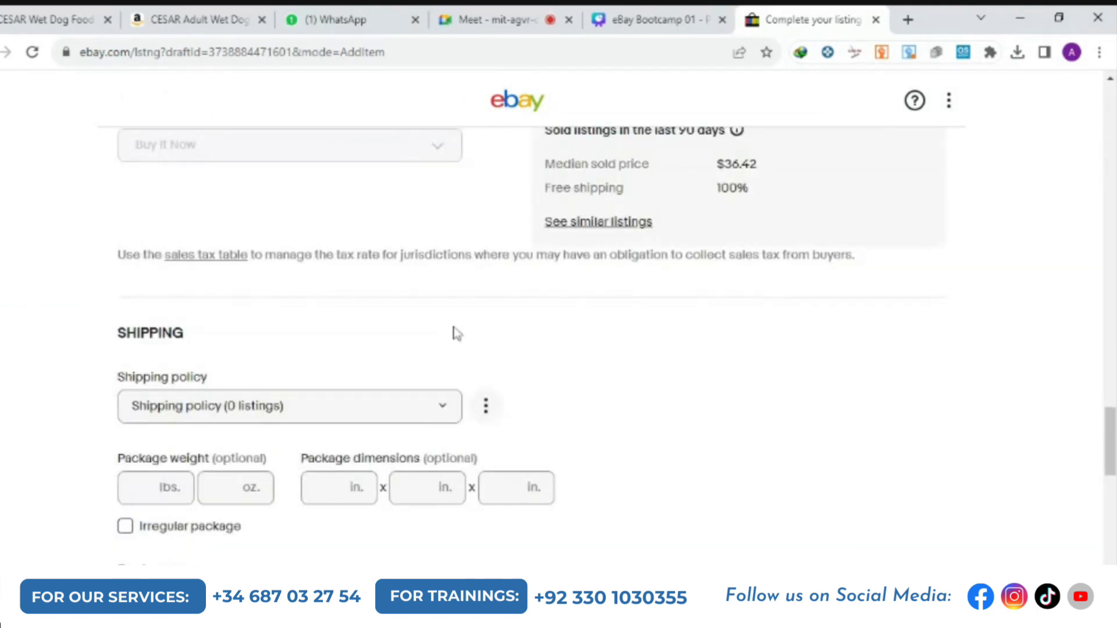
scroll(448, 349, down, 1)
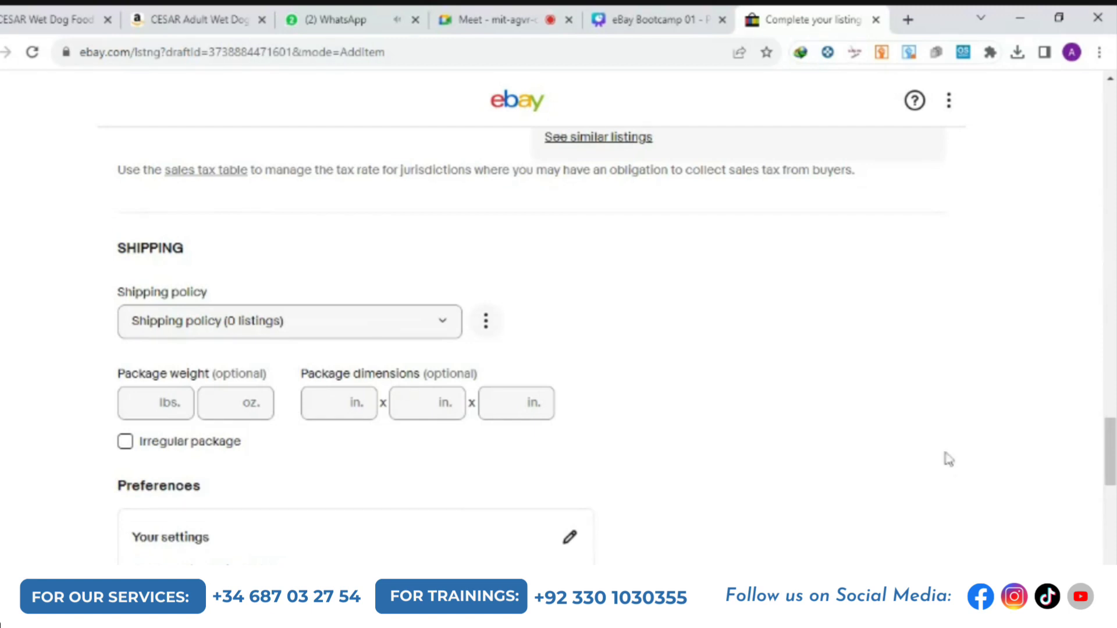
scroll(544, 451, down, 1)
scroll(507, 456, up, 3)
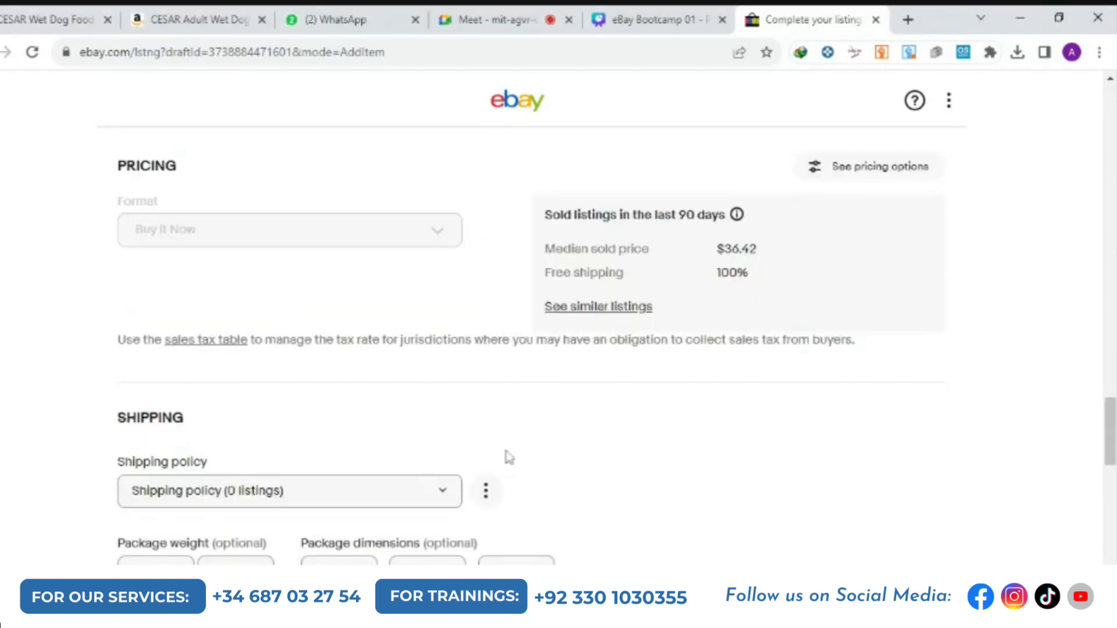
scroll(596, 446, down, 3)
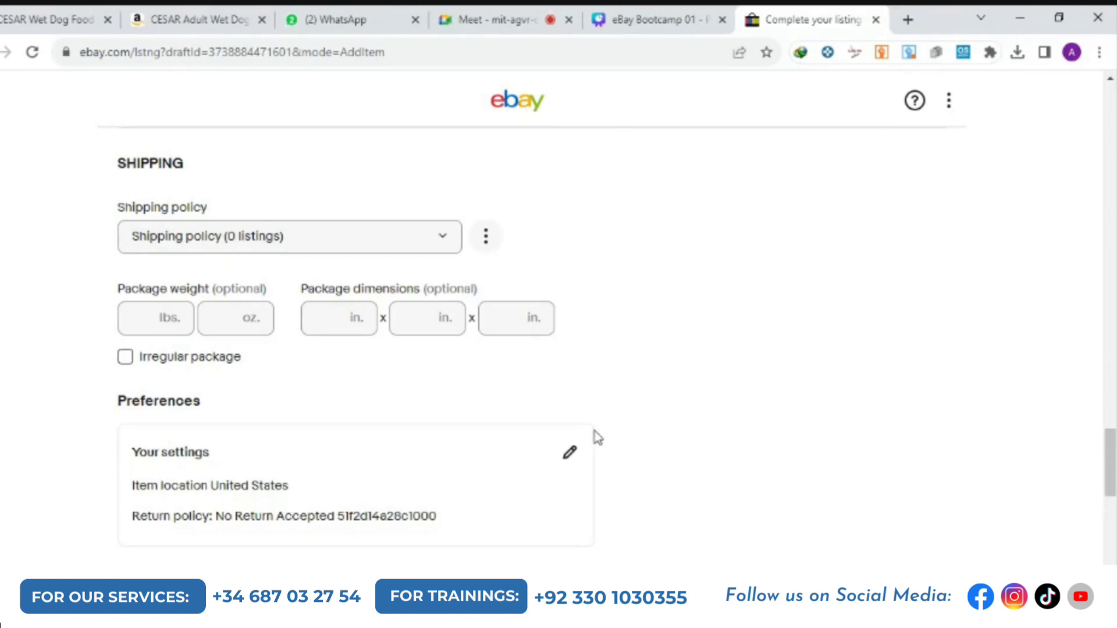
scroll(599, 351, up, 1)
scroll(602, 348, down, 3)
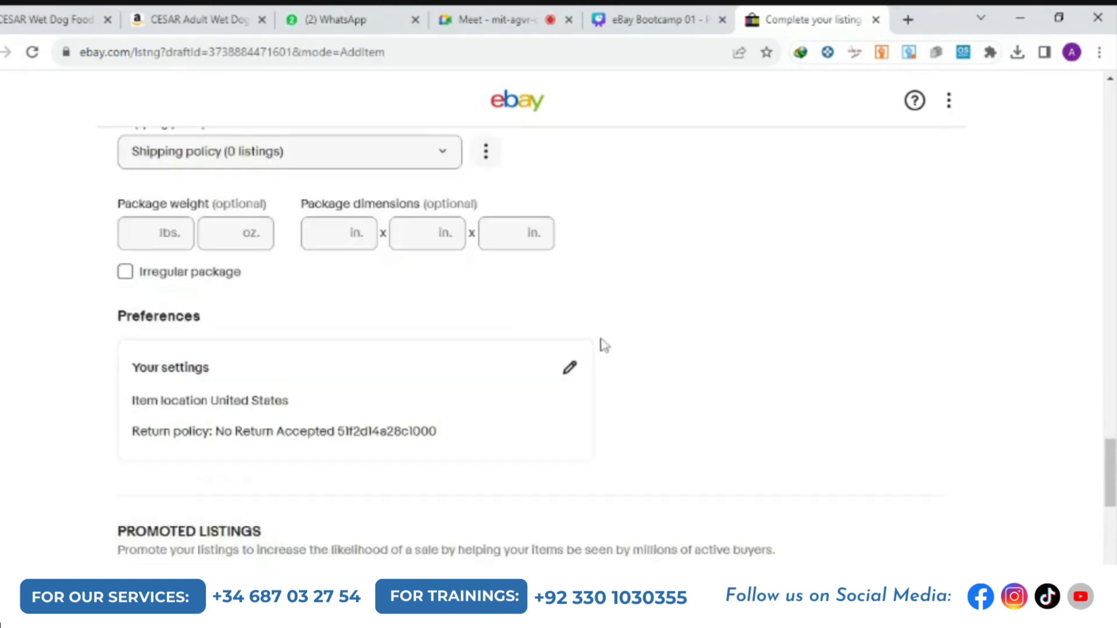
Review the item location, return policy and promoted listing options, and open the payment preferences to check the payment policy
scroll(627, 390, down, 1)
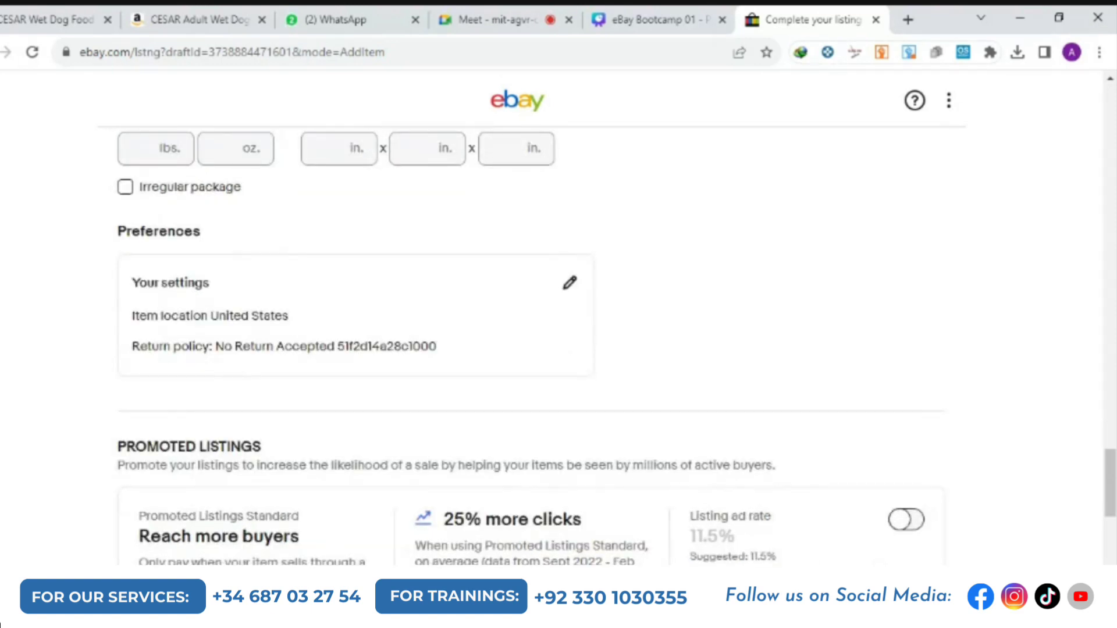
scroll(370, 381, down, 1)
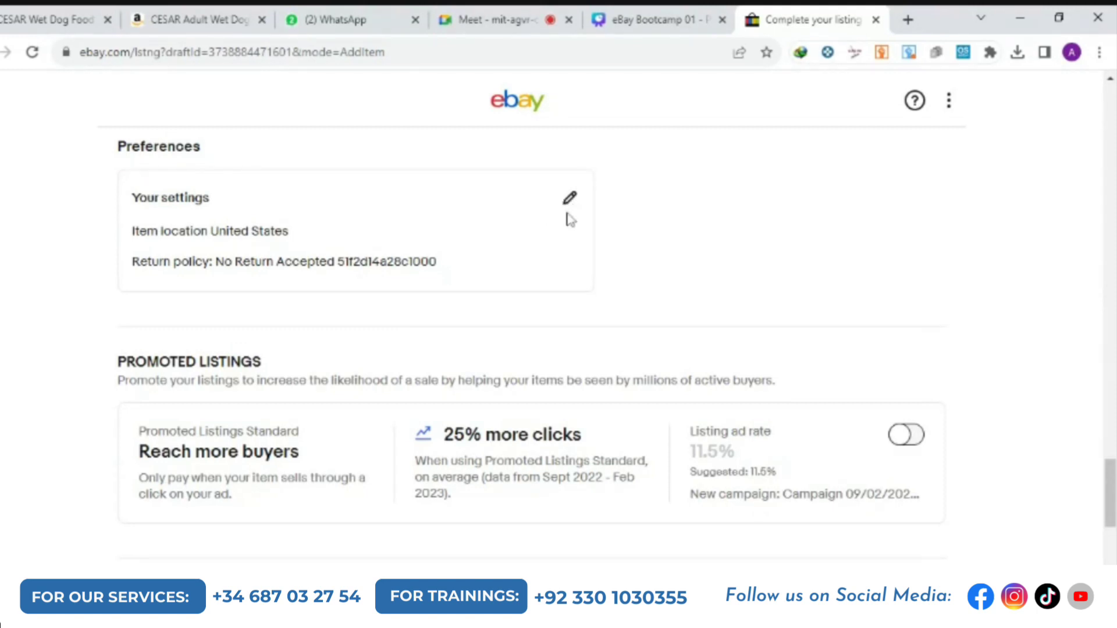
scroll(672, 225, down, 1)
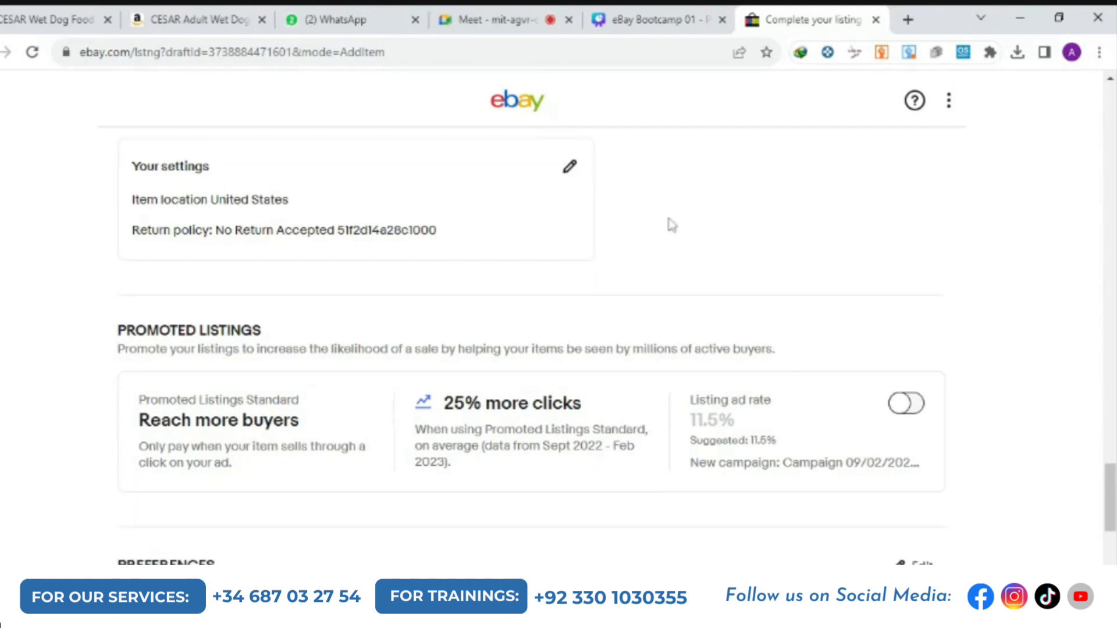
scroll(669, 225, down, 3)
scroll(526, 466, down, 2)
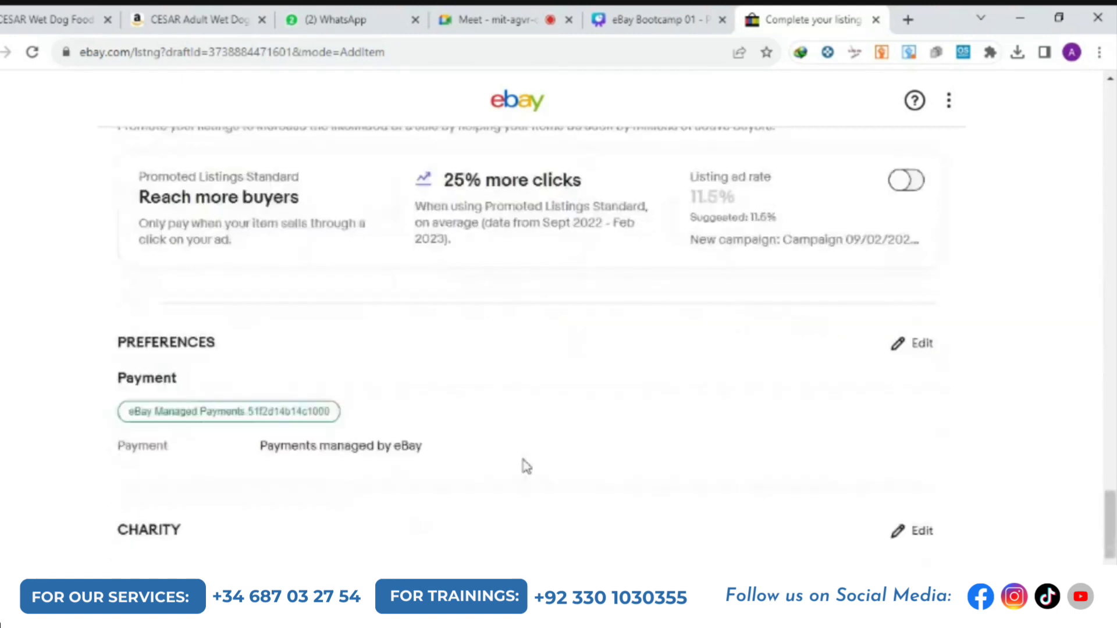
scroll(527, 467, down, 3)
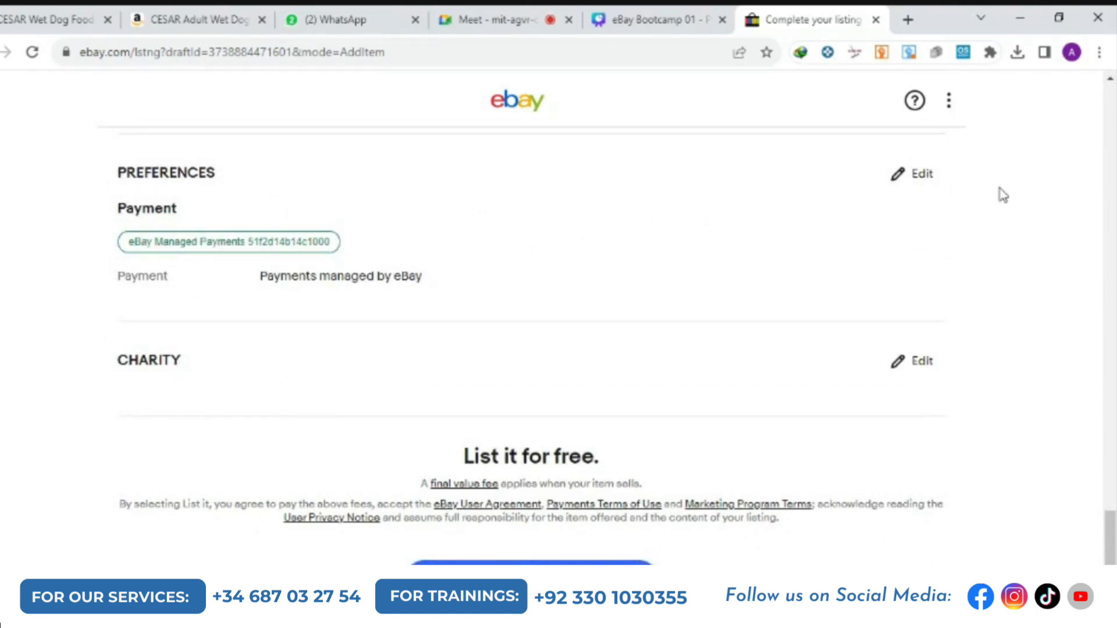
click(920, 183)
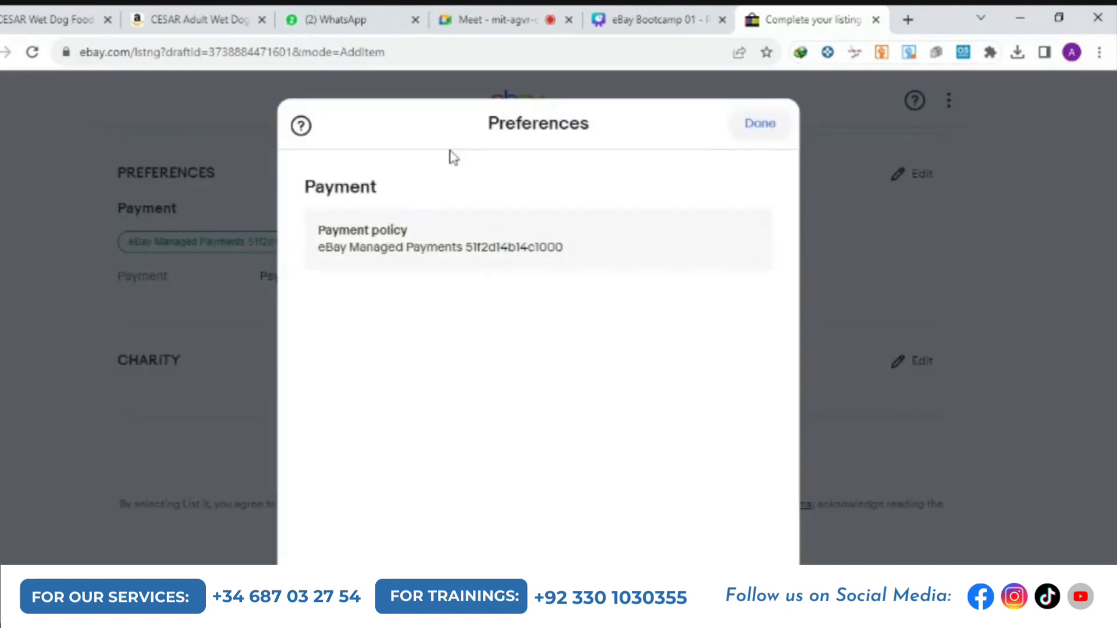
click(765, 127)
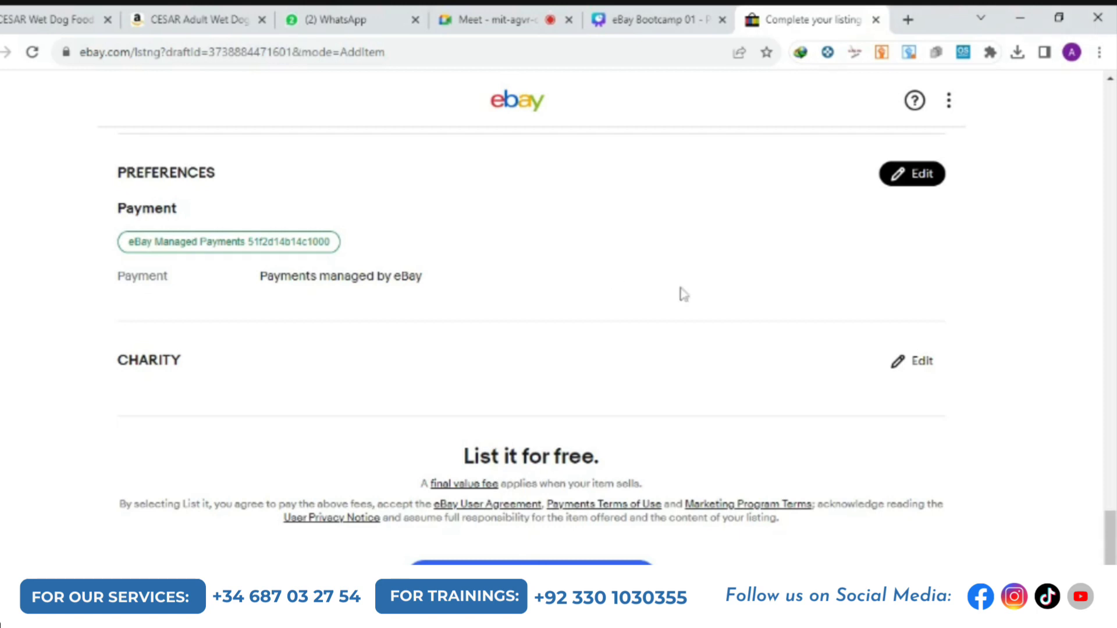
Check the charity donation settings, leave the donation off and submit the listing for publication
scroll(679, 294, down, 1)
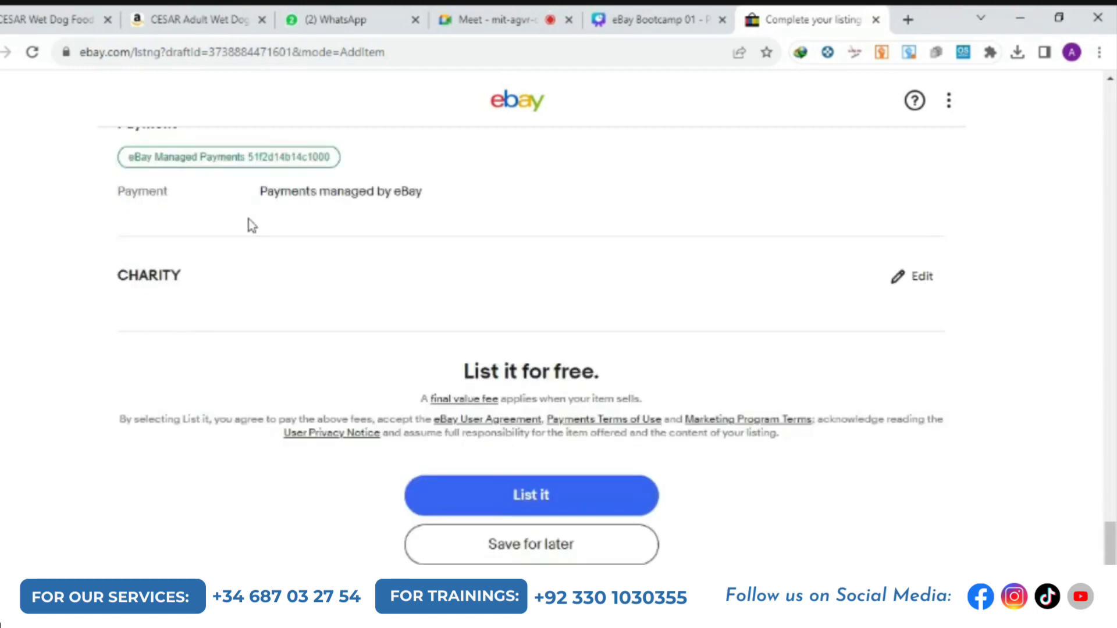
click(928, 285)
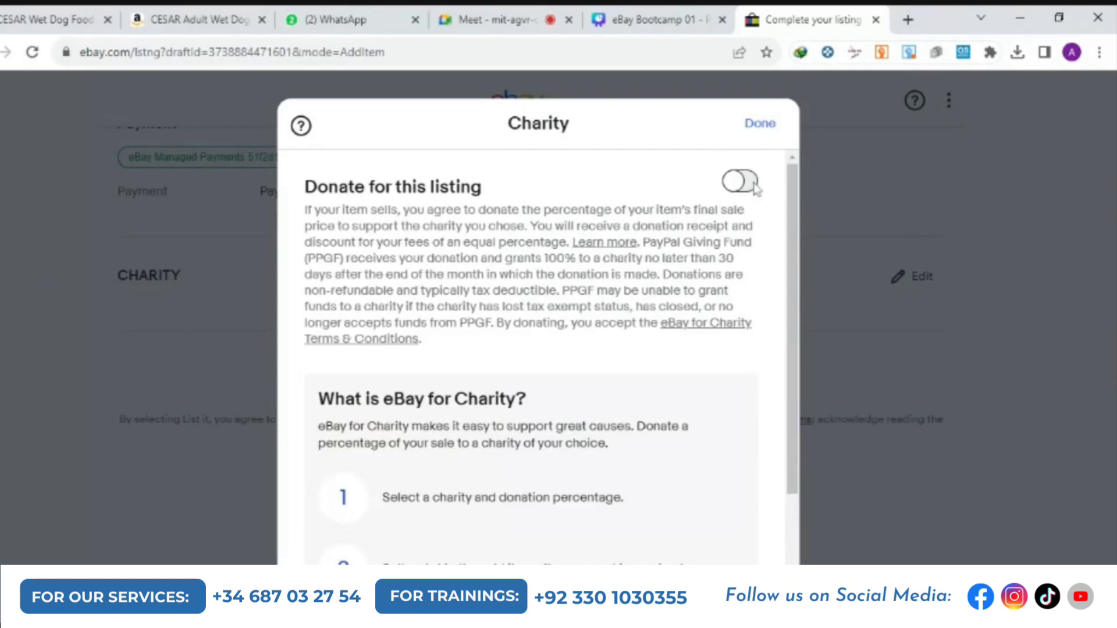
click(760, 124)
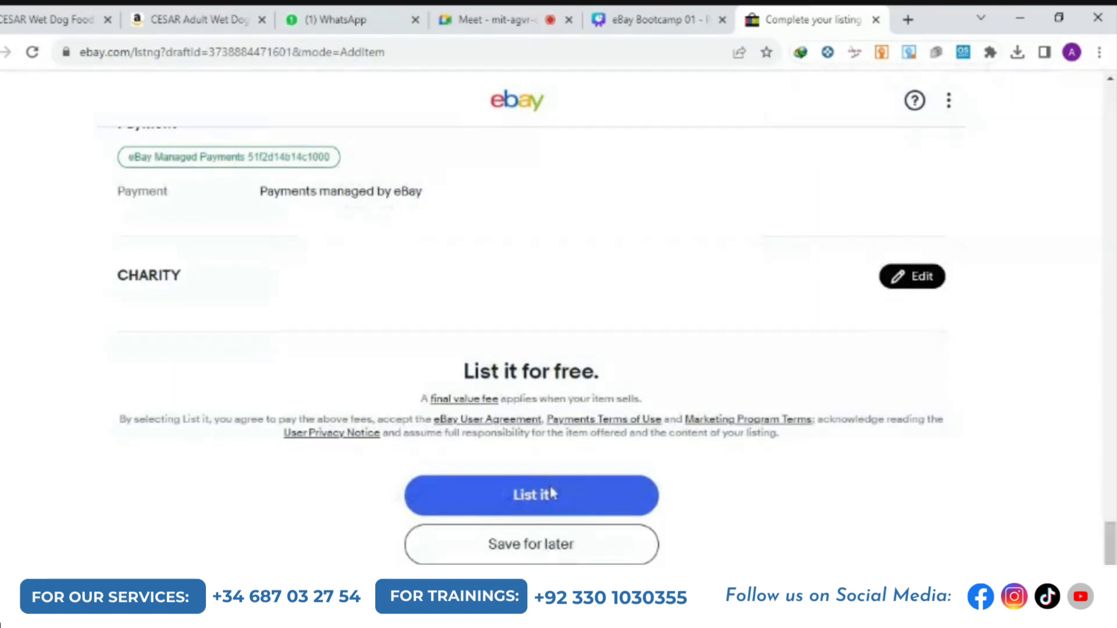
click(568, 495)
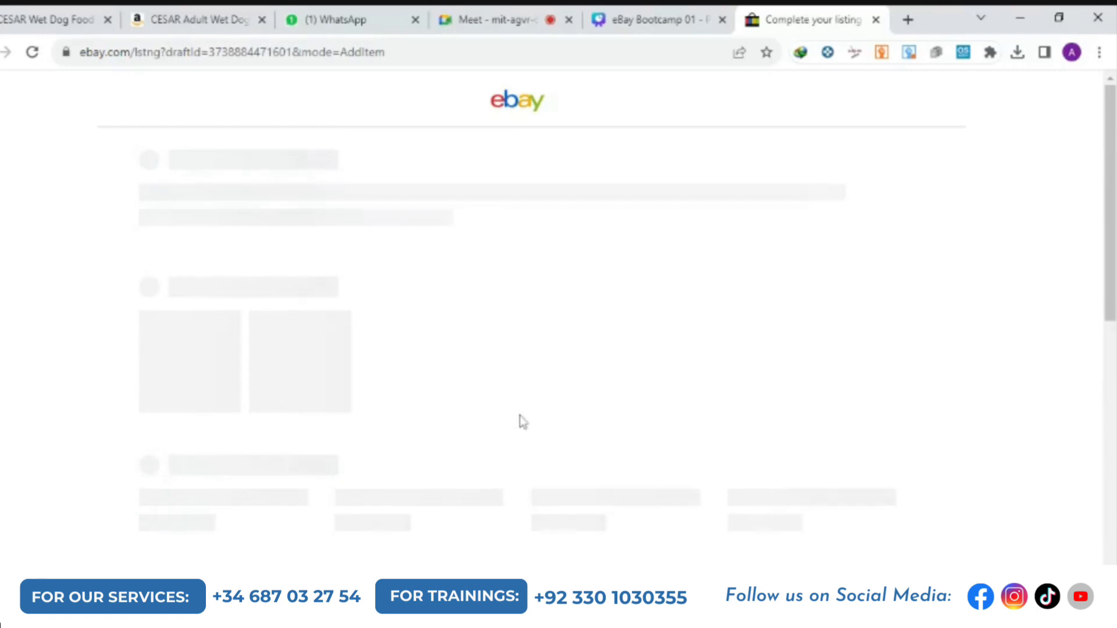
Look through the draft's title, category, item specifics and variations for missing or invalid details, and check the notice at its beginning
scroll(414, 351, down, 10)
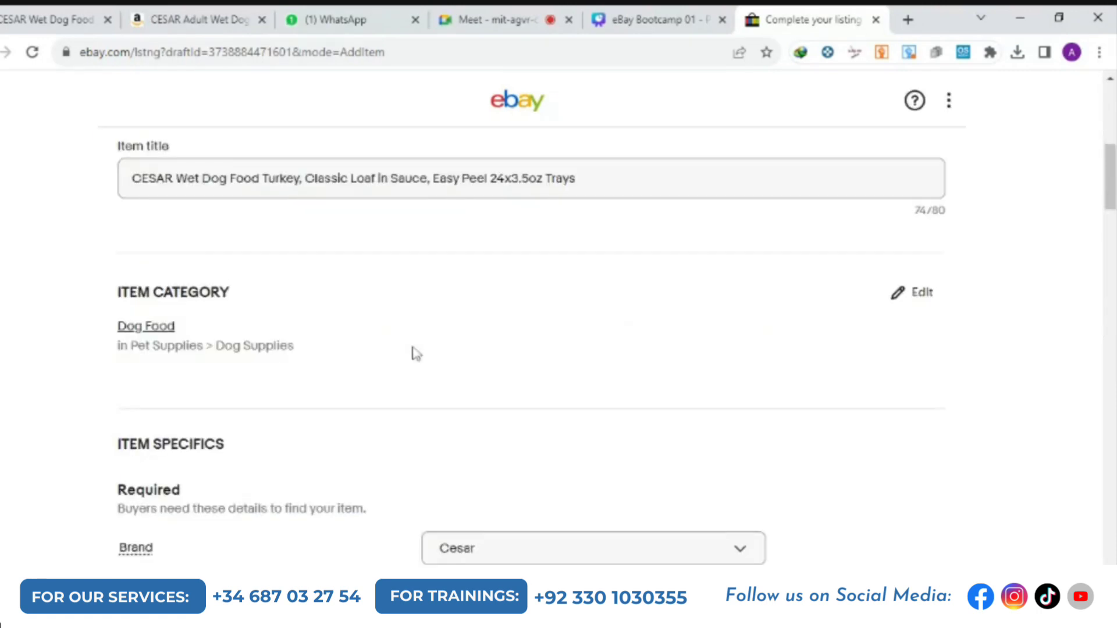
scroll(416, 353, down, 3)
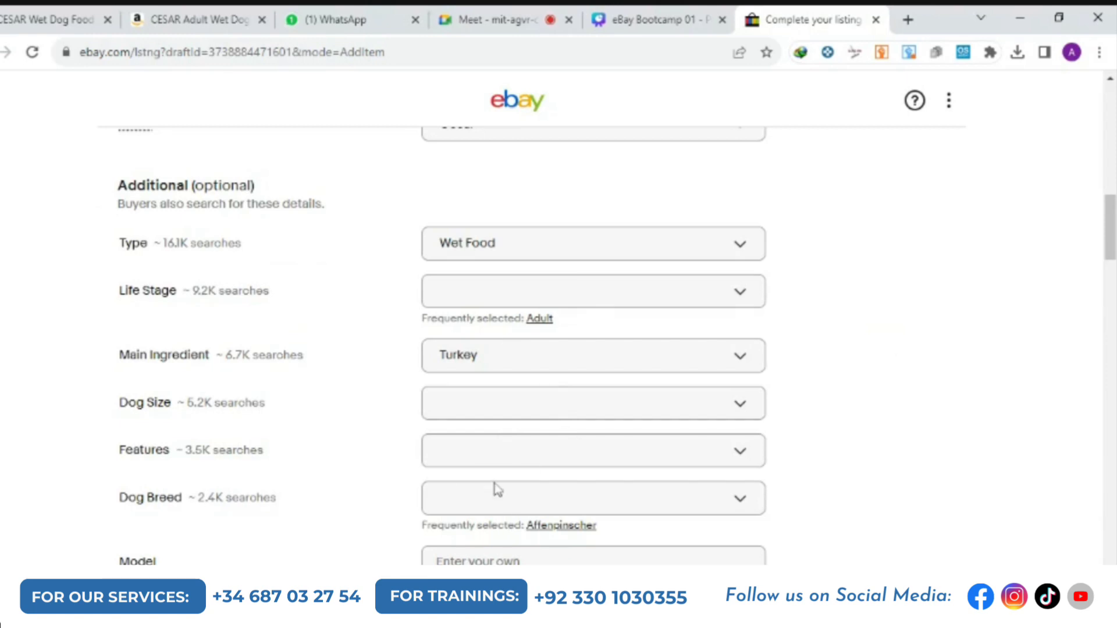
scroll(531, 424, down, 4)
scroll(539, 423, down, 1)
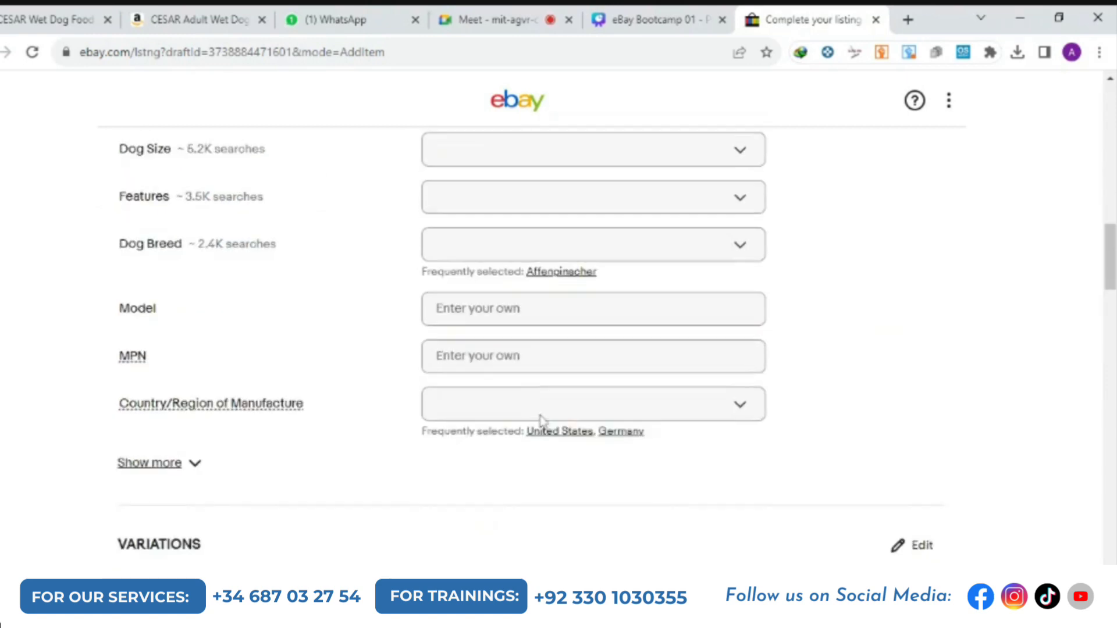
scroll(539, 421, up, 2)
scroll(509, 373, down, 3)
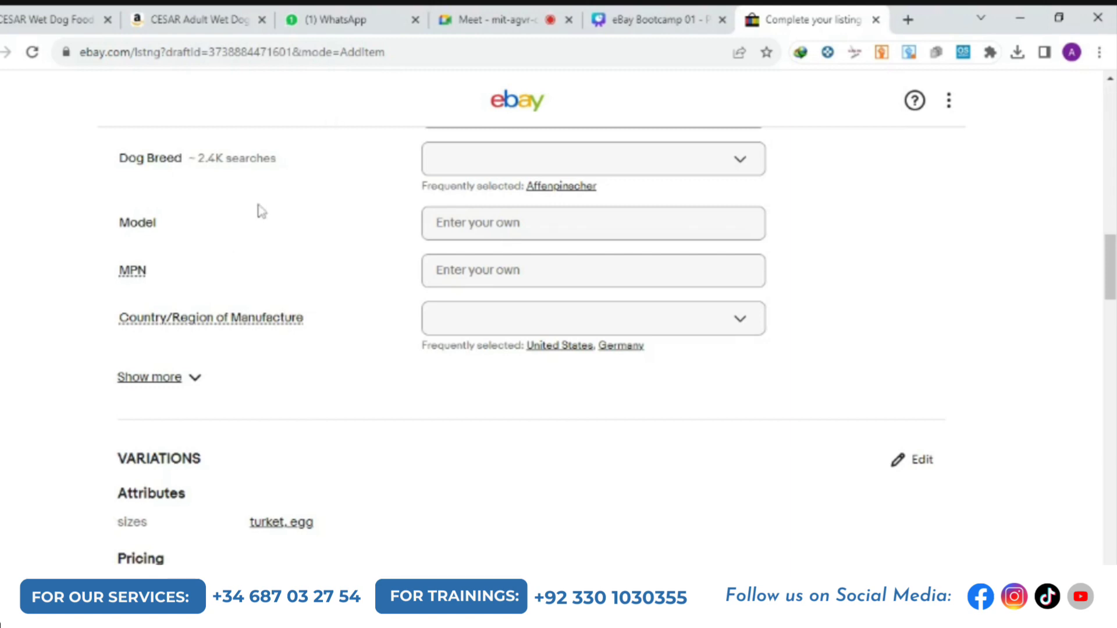
scroll(274, 208, up, 4)
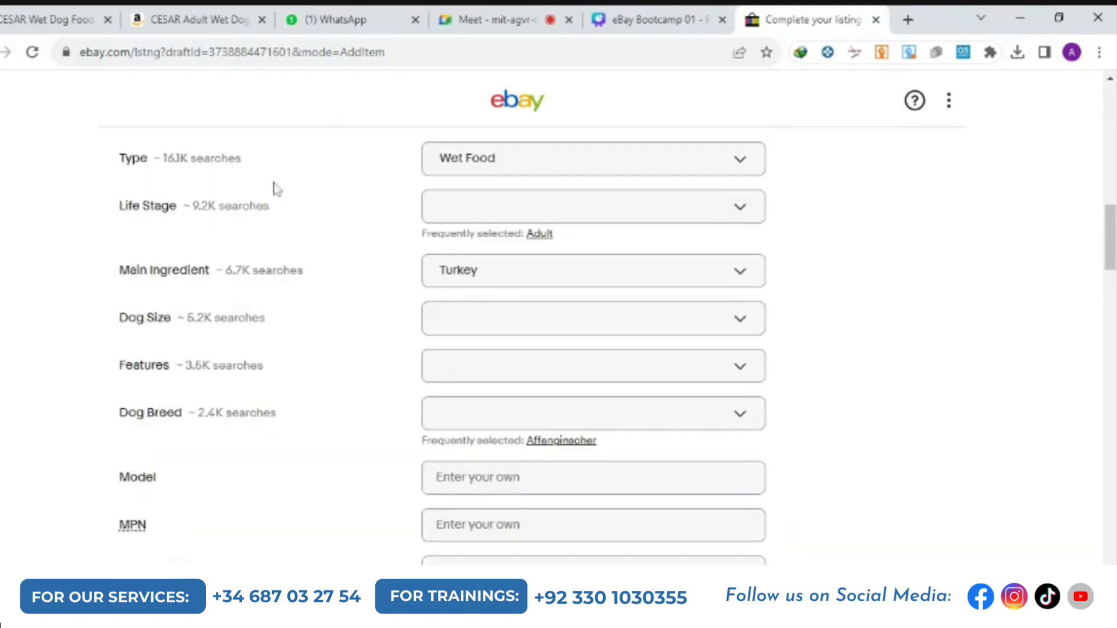
scroll(275, 189, up, 4)
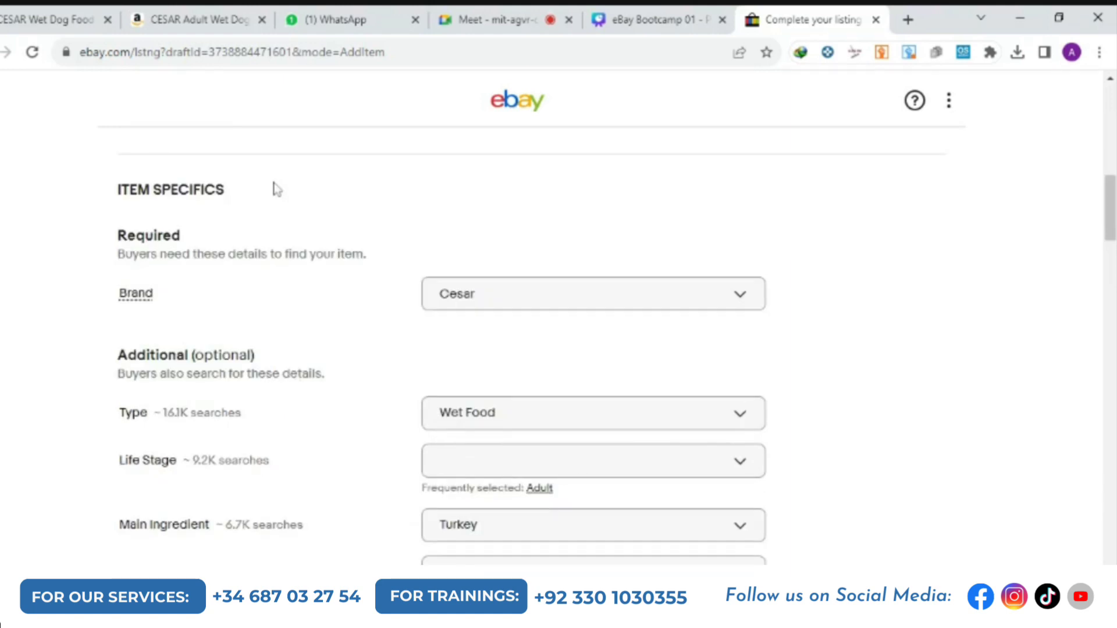
scroll(277, 190, down, 7)
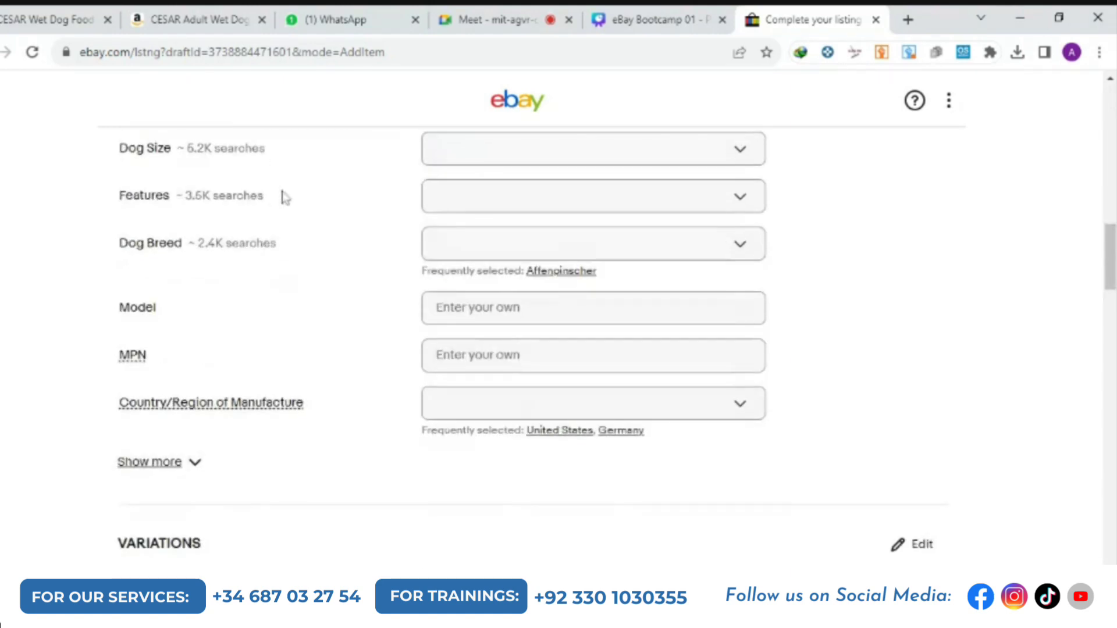
scroll(291, 200, down, 2)
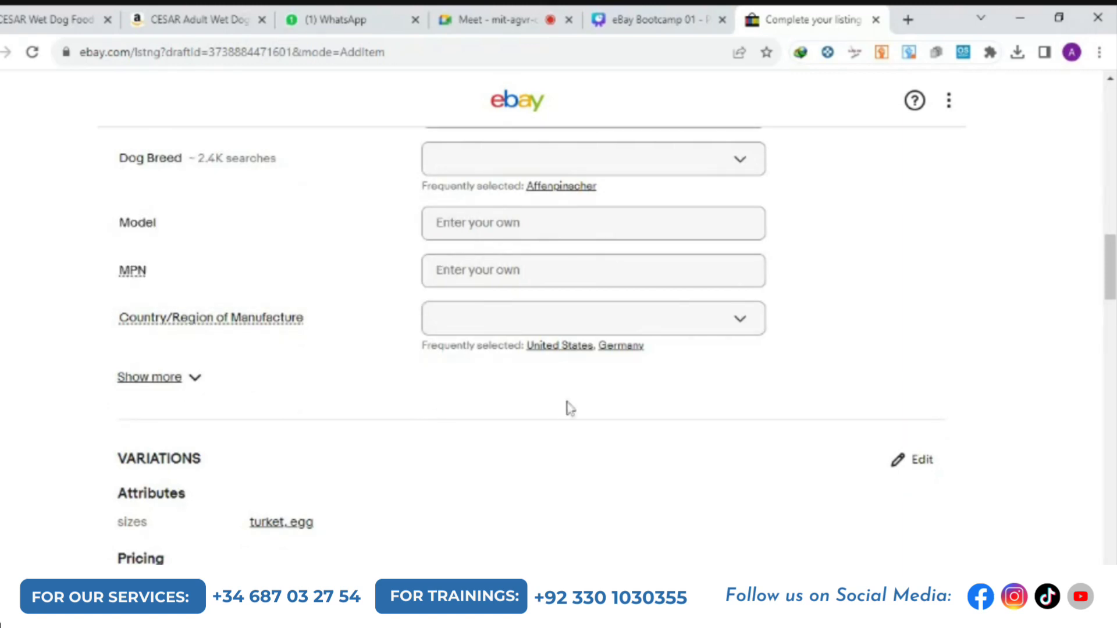
scroll(804, 475, up, 5)
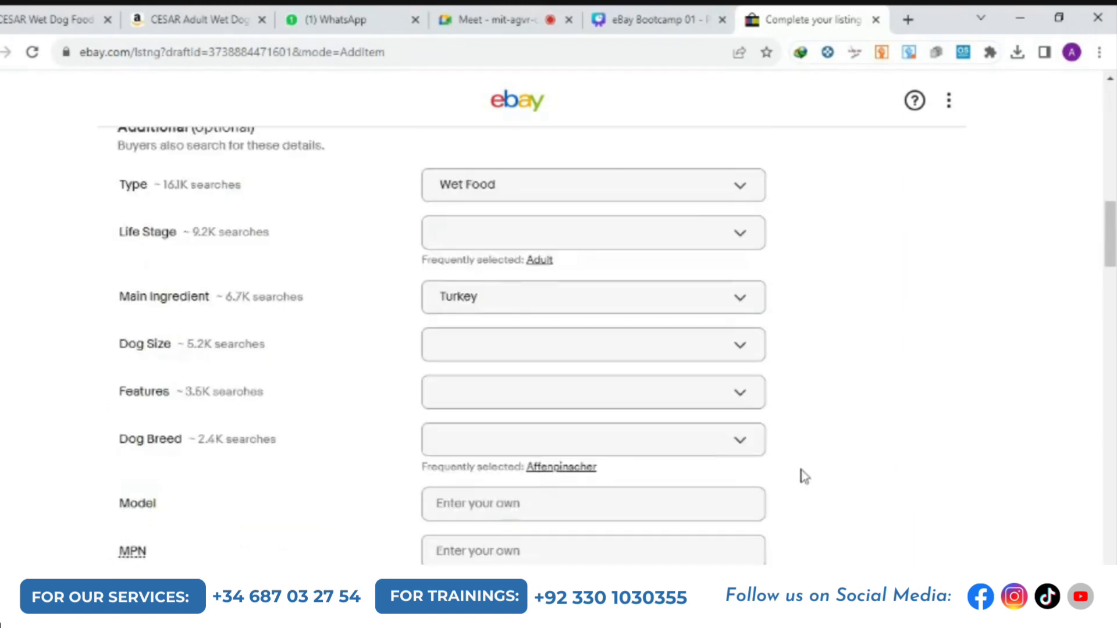
scroll(804, 476, up, 15)
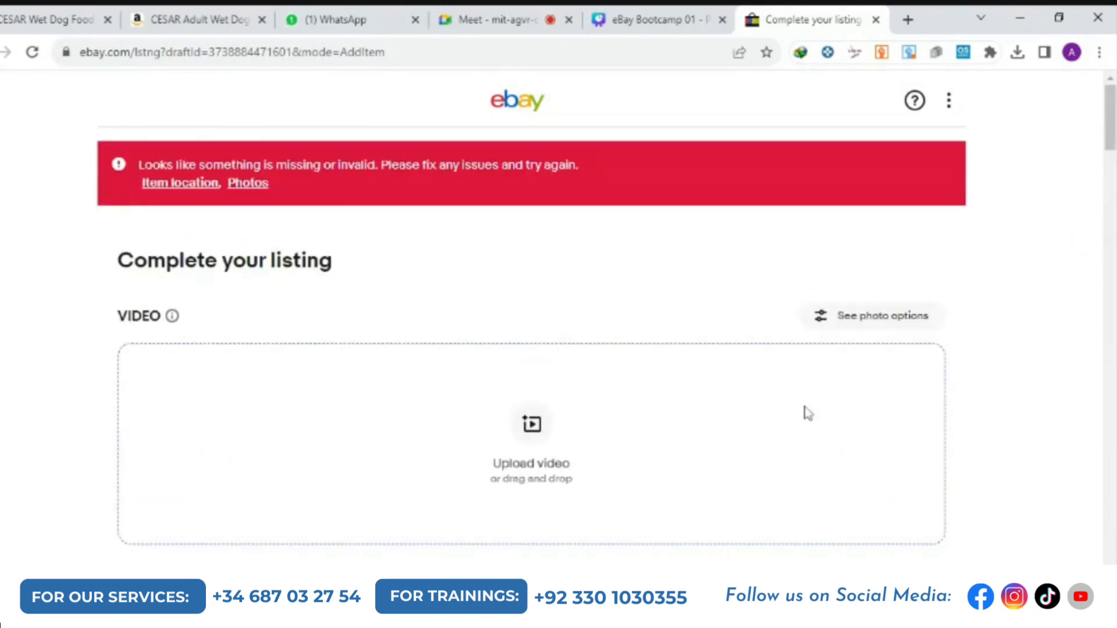
Look through the draft's item specifics, variations, photos and promoted listing settings, down to the publishing options
scroll(809, 413, down, 15)
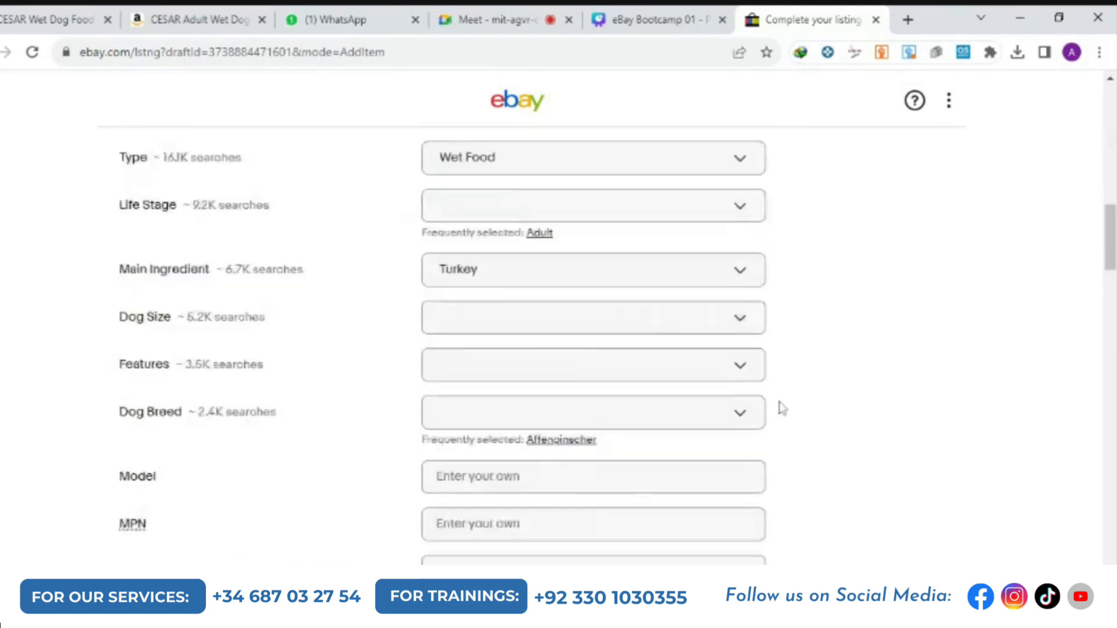
scroll(782, 408, down, 7)
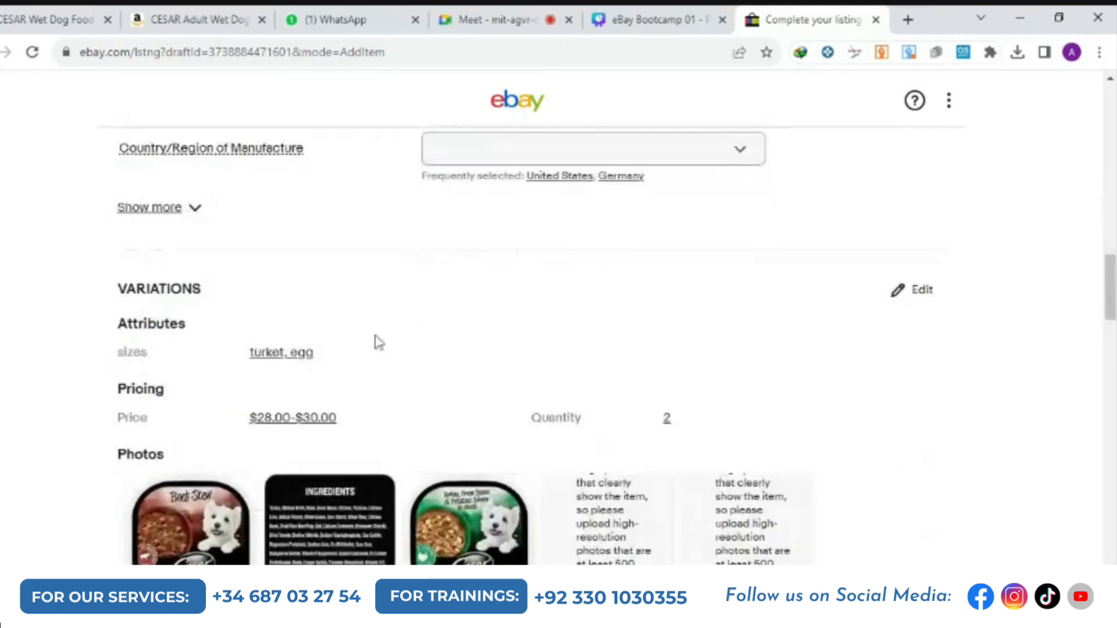
scroll(497, 476, down, 1)
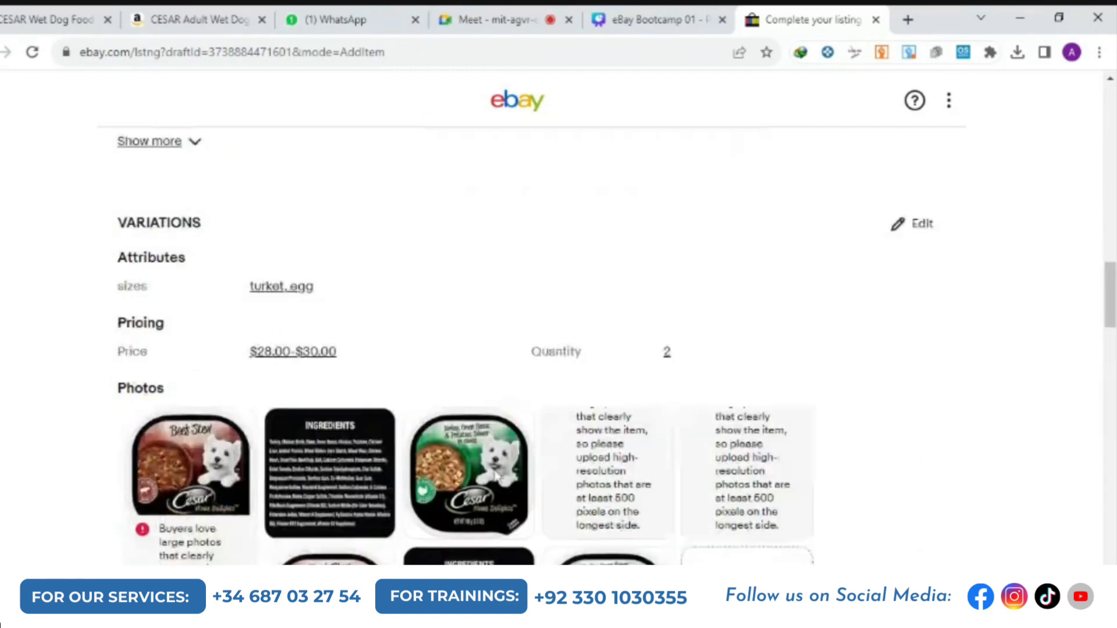
scroll(496, 476, down, 15)
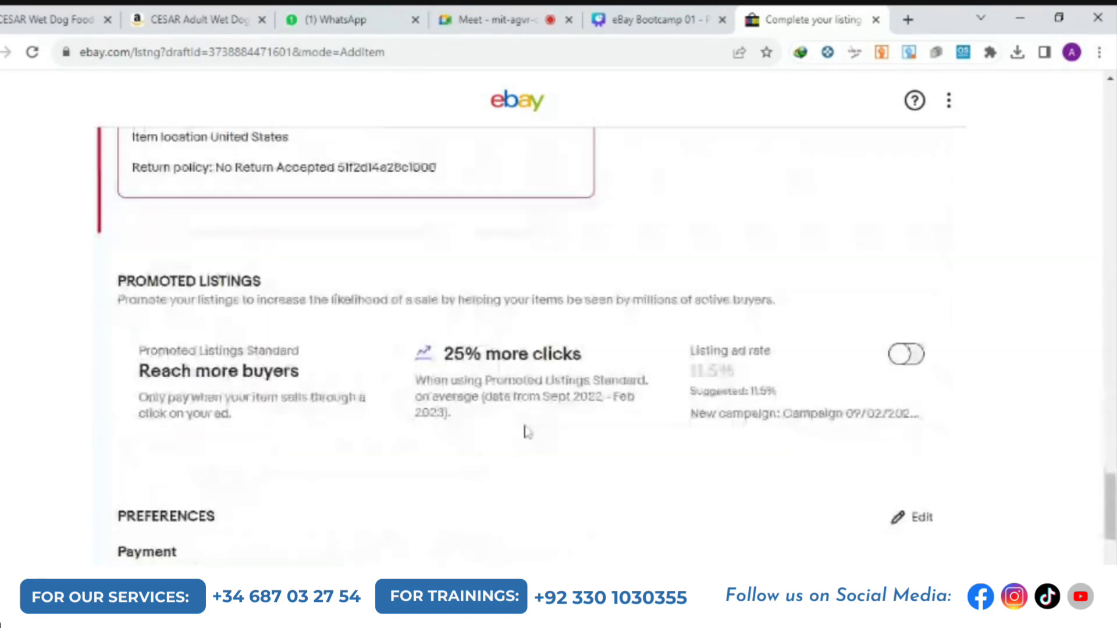
scroll(527, 432, down, 10)
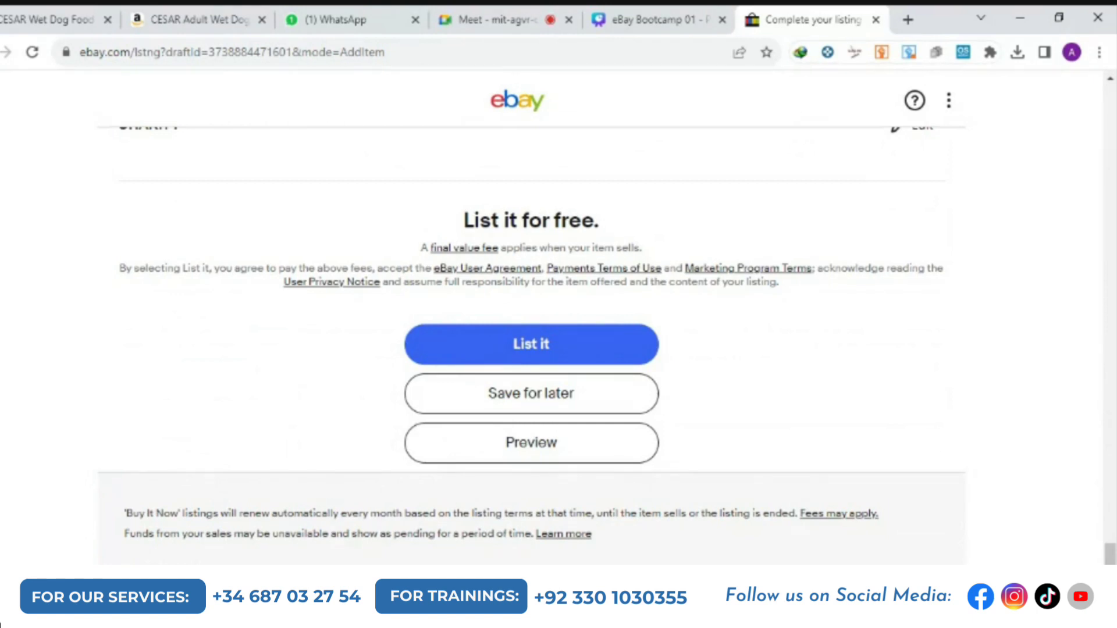
Open the listing preview and review its photos, price, shipping, item specifics, seller description and seller section
click(558, 448)
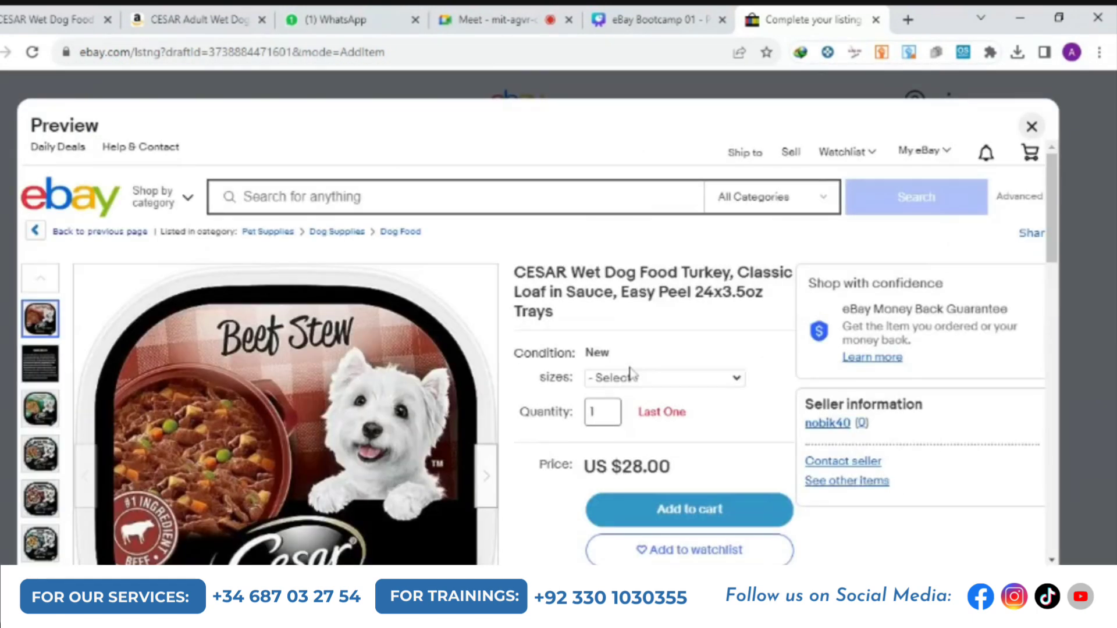
scroll(634, 369, down, 1)
scroll(640, 363, down, 1)
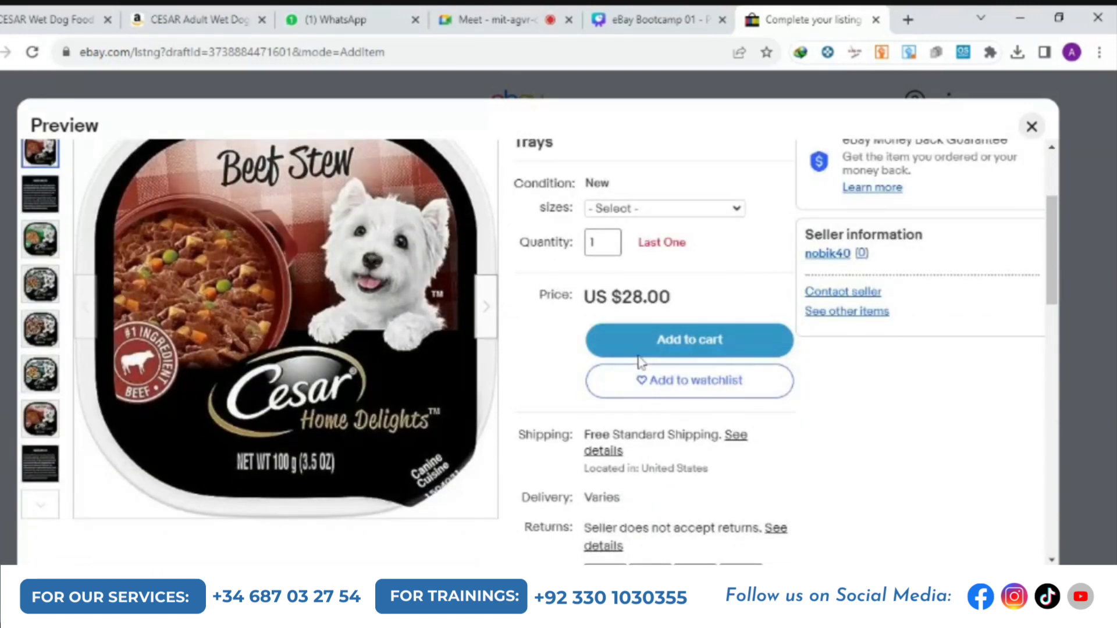
scroll(725, 207, down, 1)
scroll(723, 344, down, 4)
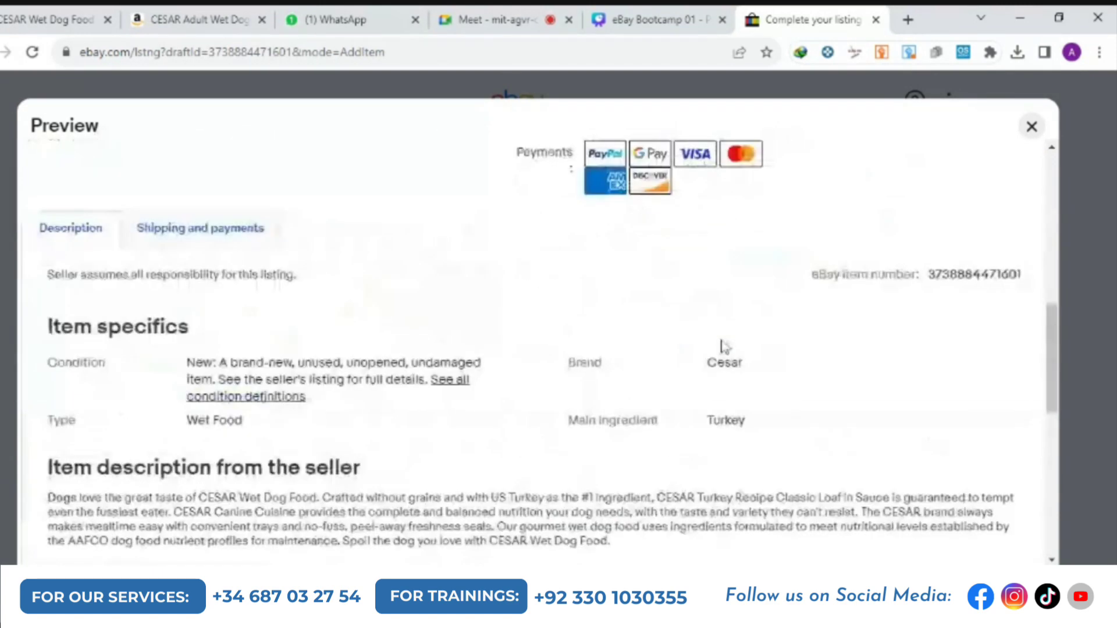
scroll(724, 346, down, 3)
scroll(724, 347, down, 2)
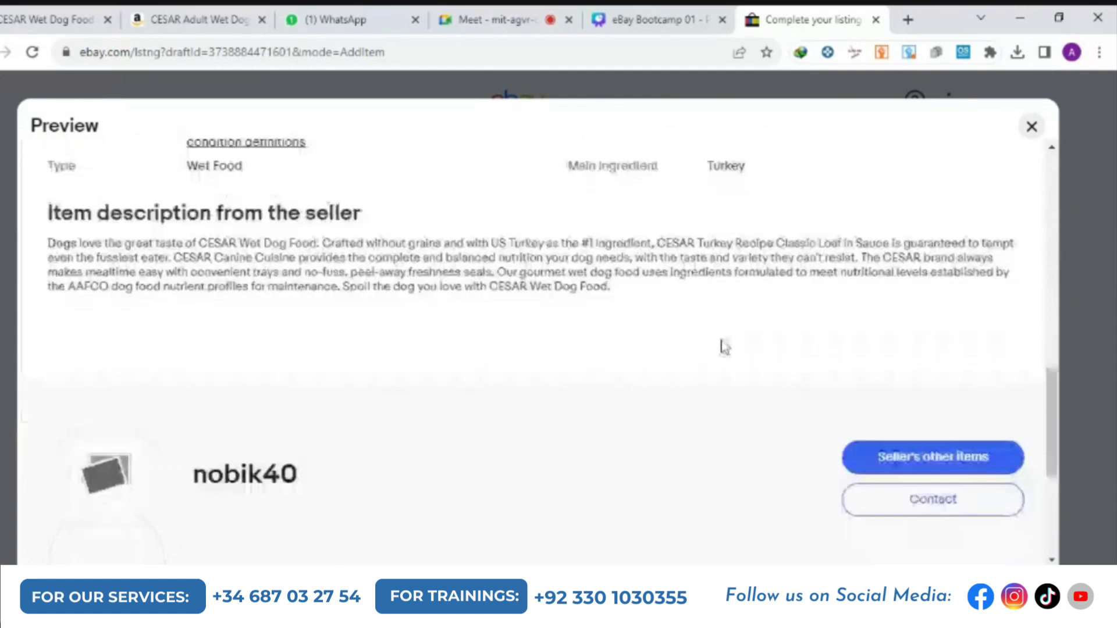
scroll(725, 347, down, 5)
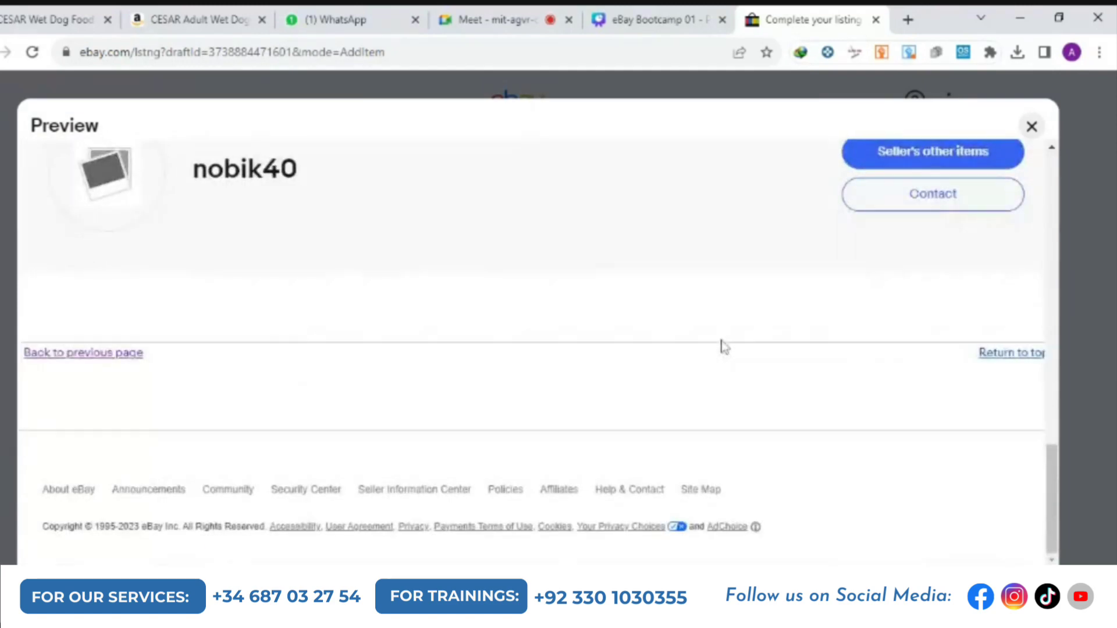
Recheck the preview's item specifics, shipping, returns and payment methods, then its title, condition and seller information
scroll(725, 348, up, 9)
scroll(724, 346, up, 2)
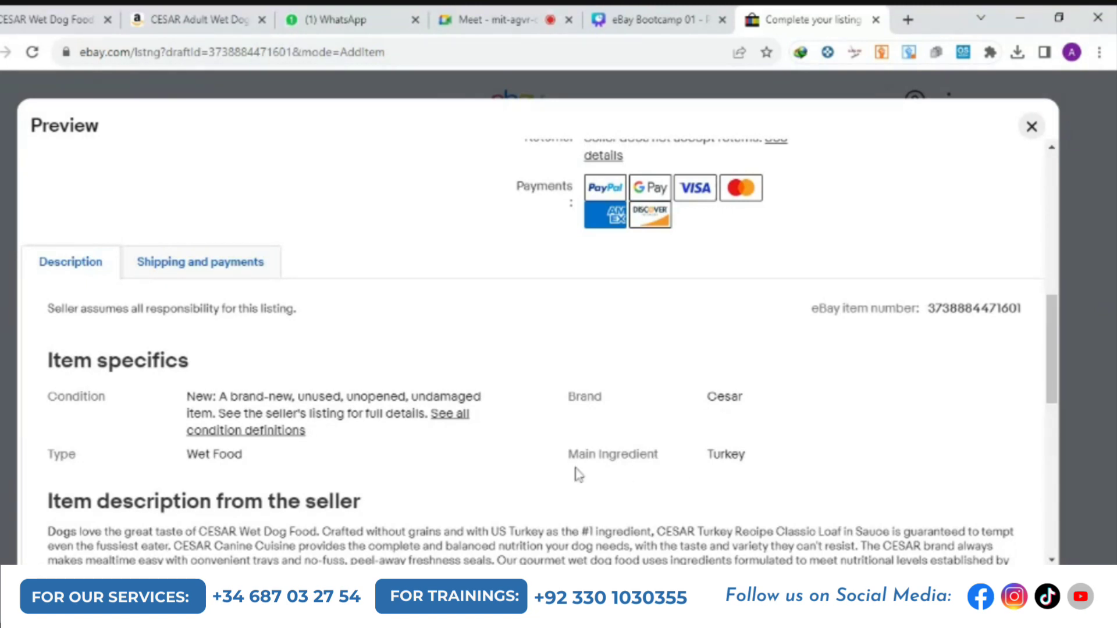
scroll(577, 474, up, 6)
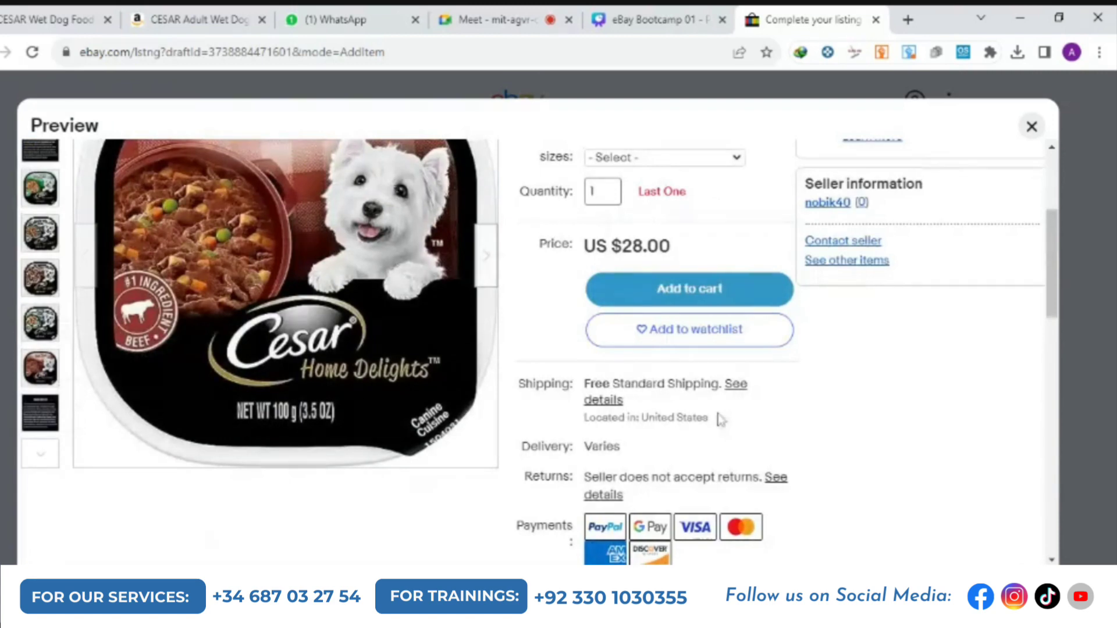
scroll(381, 460, down, 1)
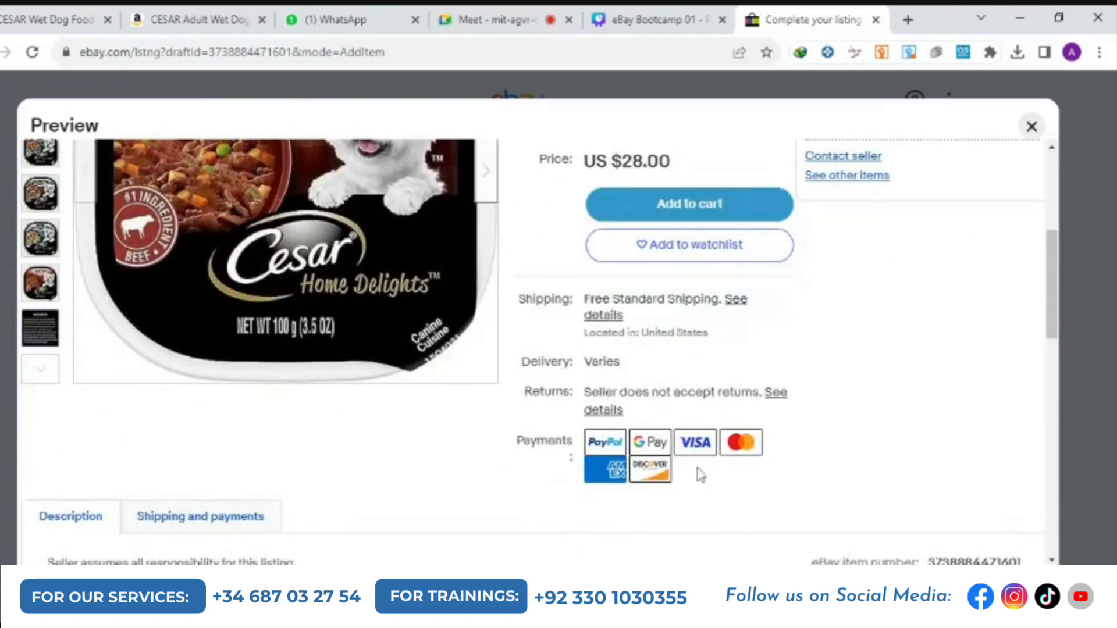
scroll(691, 375, up, 1)
scroll(691, 376, up, 3)
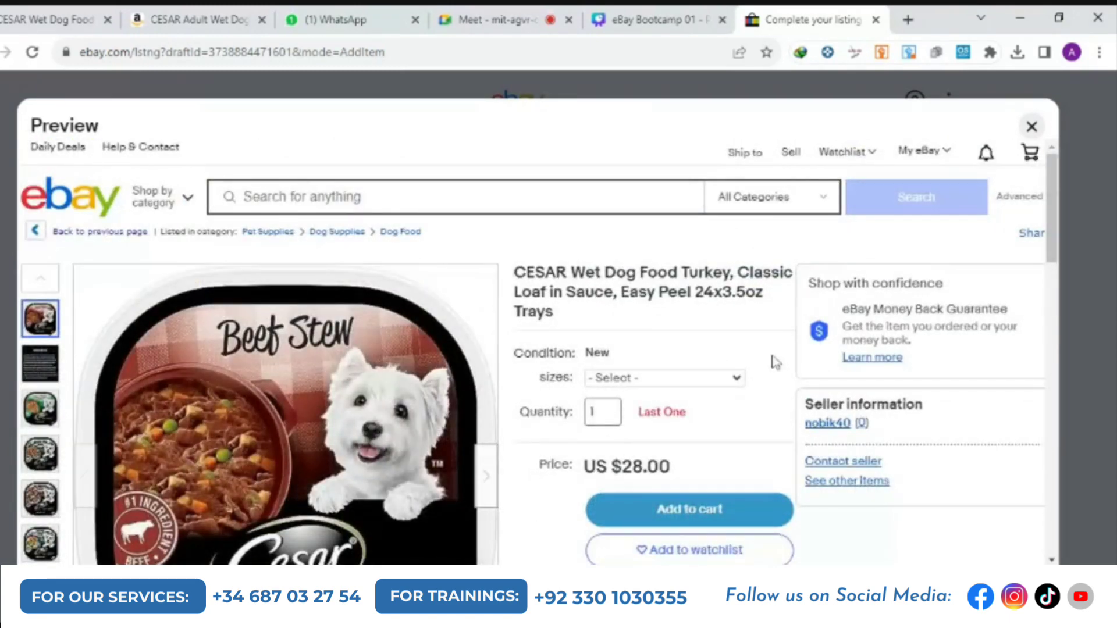
scroll(757, 378, down, 2)
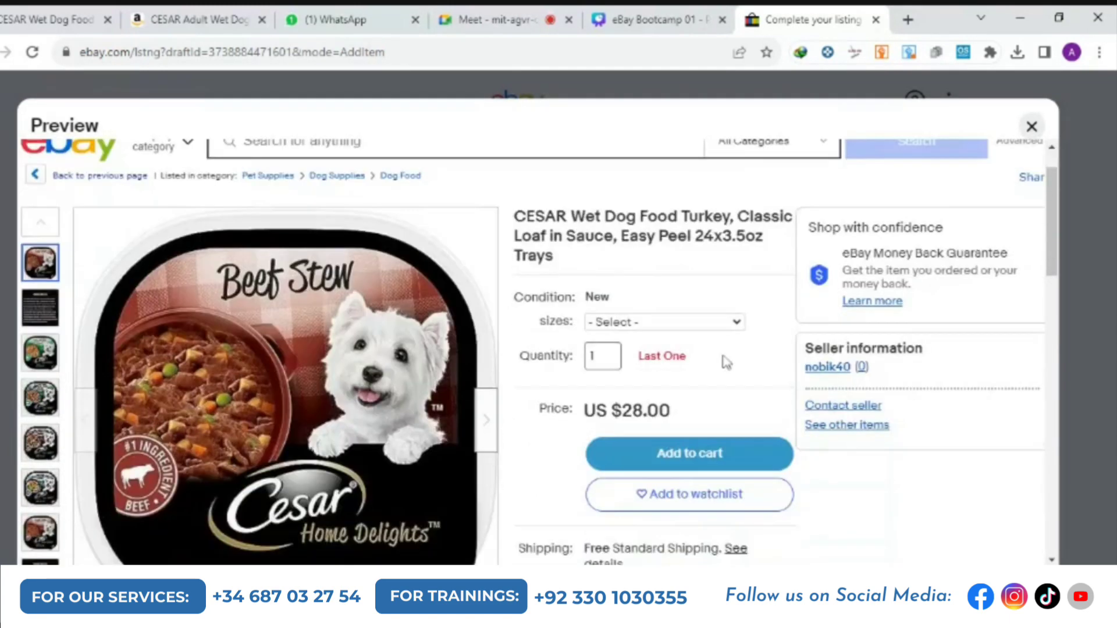
scroll(936, 338, up, 1)
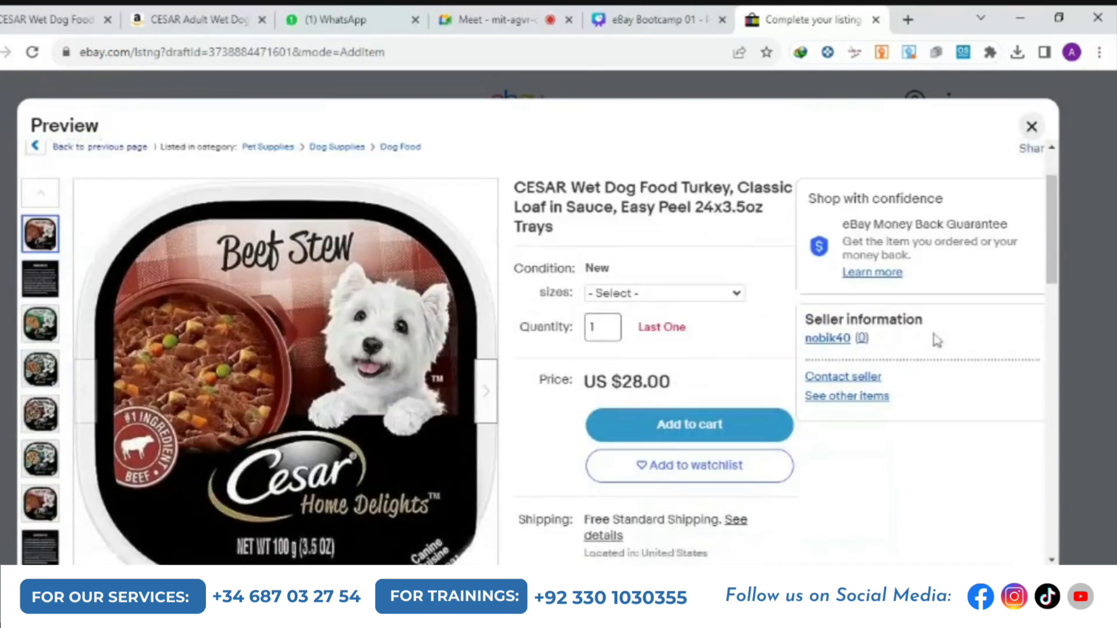
scroll(773, 281, down, 1)
scroll(756, 281, up, 2)
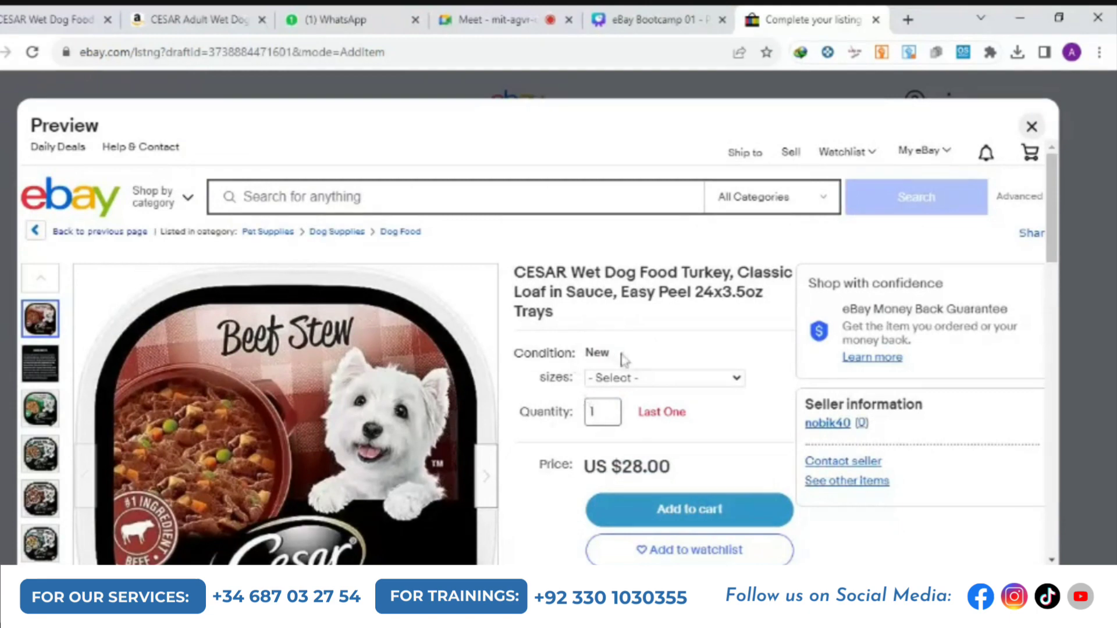
Go over the preview's variation selector, quantity, price, purchase options and item description once more
scroll(622, 359, down, 1)
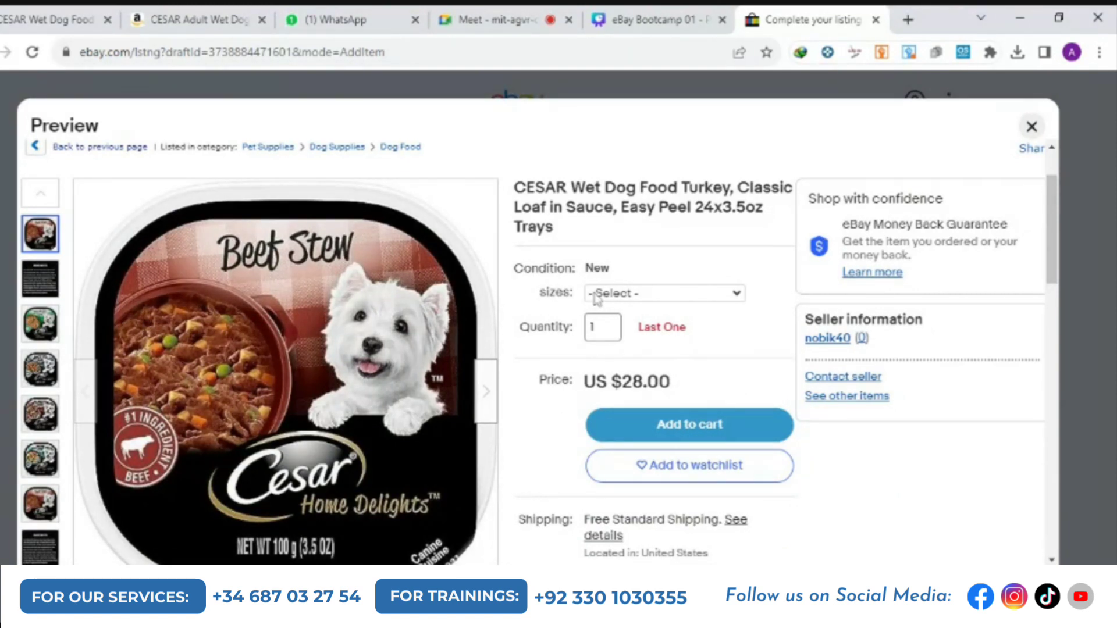
scroll(707, 385, down, 2)
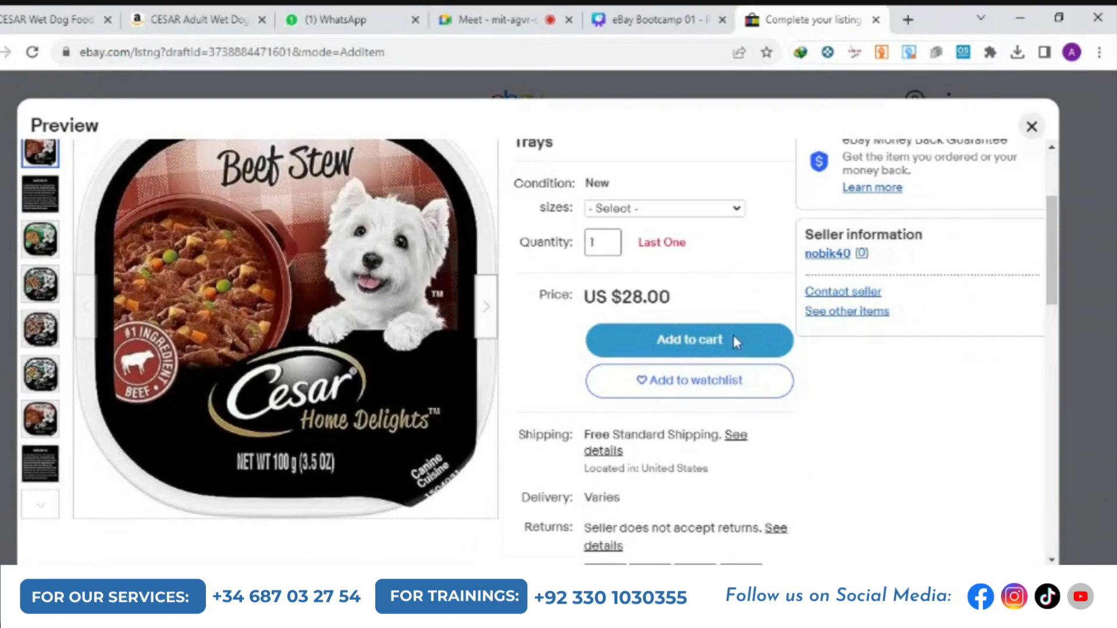
scroll(756, 352, down, 5)
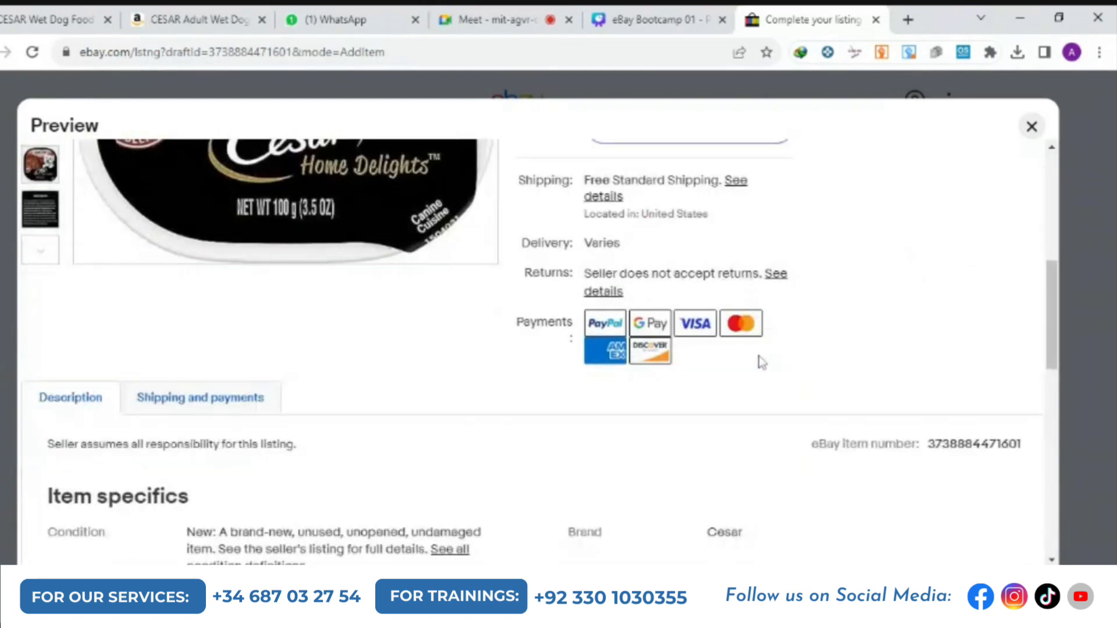
scroll(524, 411, up, 6)
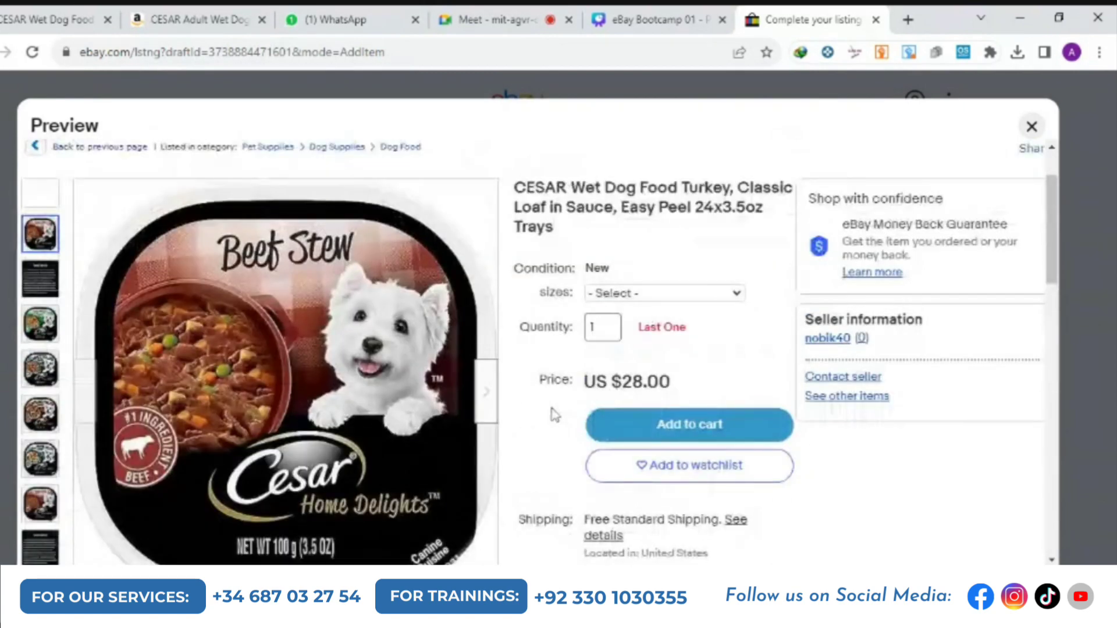
scroll(552, 407, up, 2)
scroll(570, 389, down, 8)
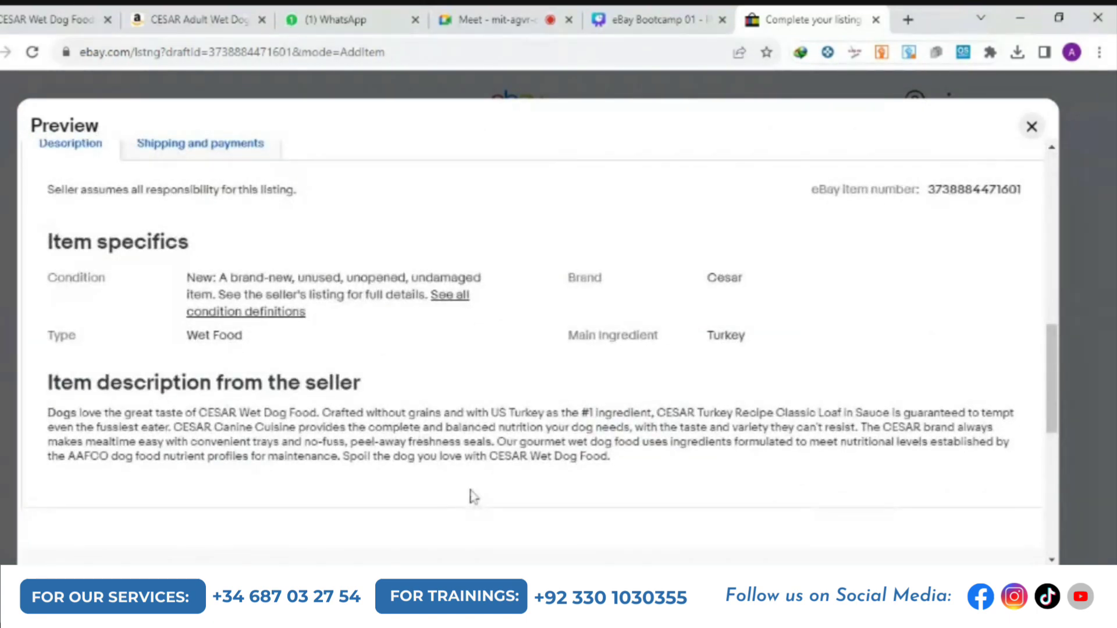
scroll(588, 481, up, 4)
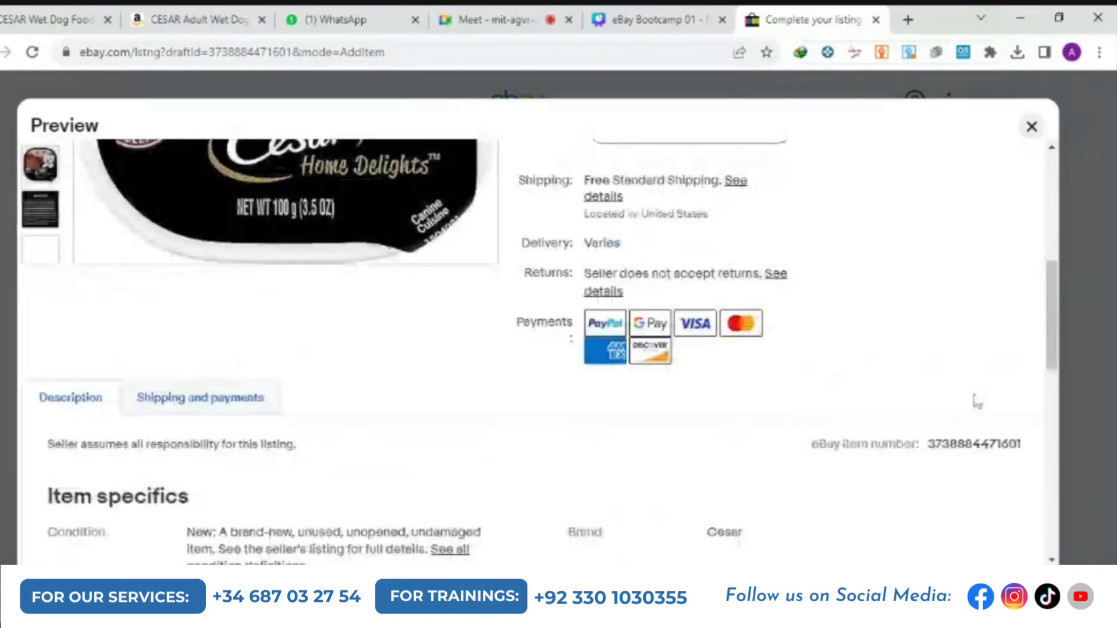
scroll(798, 459, up, 6)
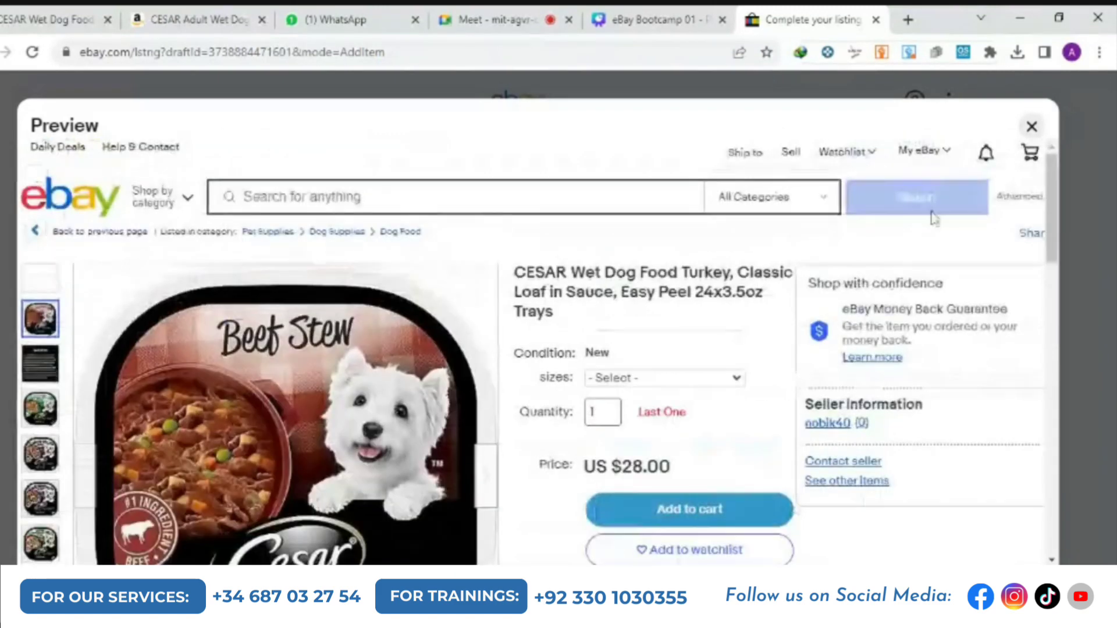
Close the listing preview, glance back over the draft's pricing and shipping sections, and switch to the Google Meet call
click(1033, 127)
scroll(249, 498, up, 15)
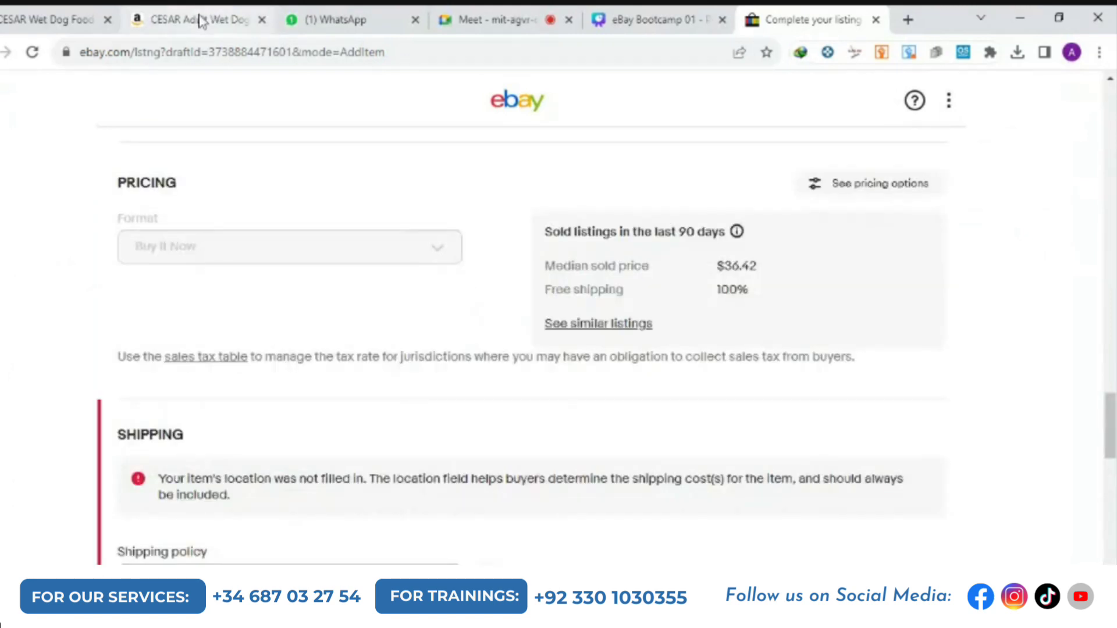
click(495, 19)
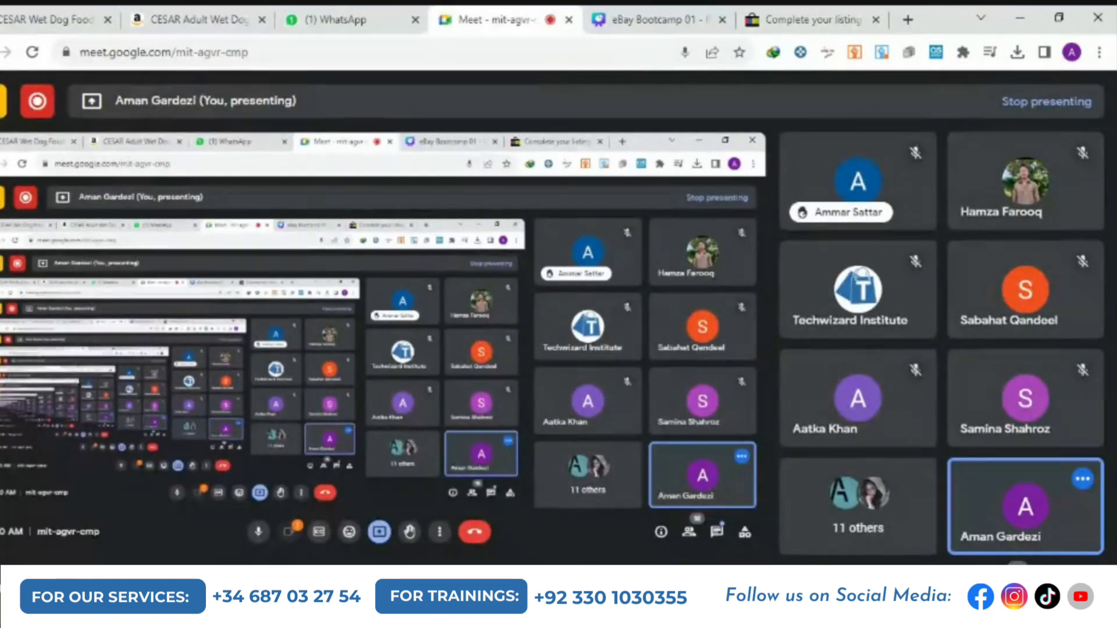